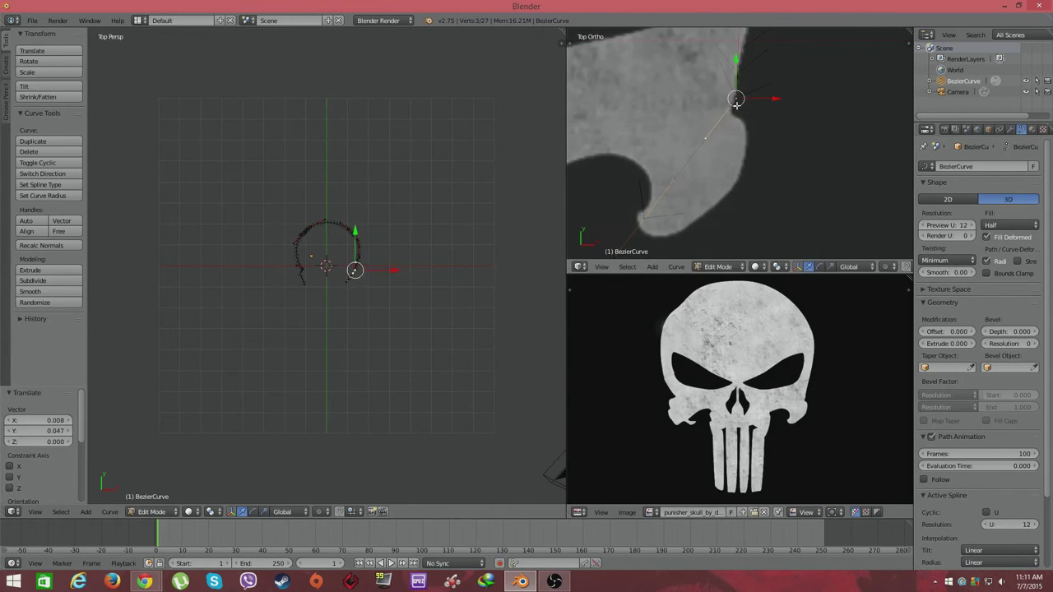
- Extrude new outline points down the right side of the skull
key(g)
click(722, 172)
key(e)
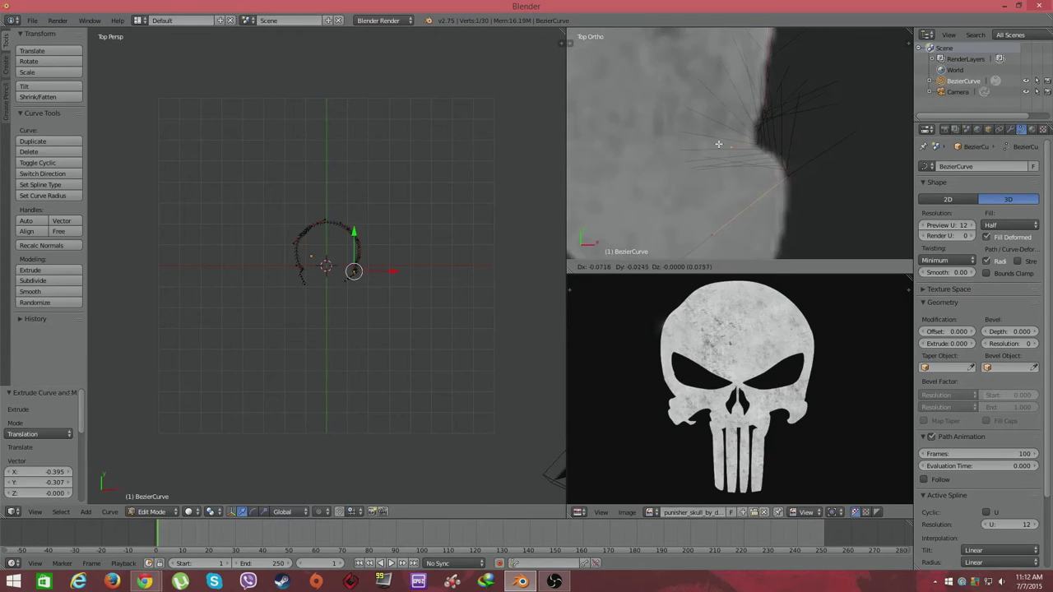
click(741, 176)
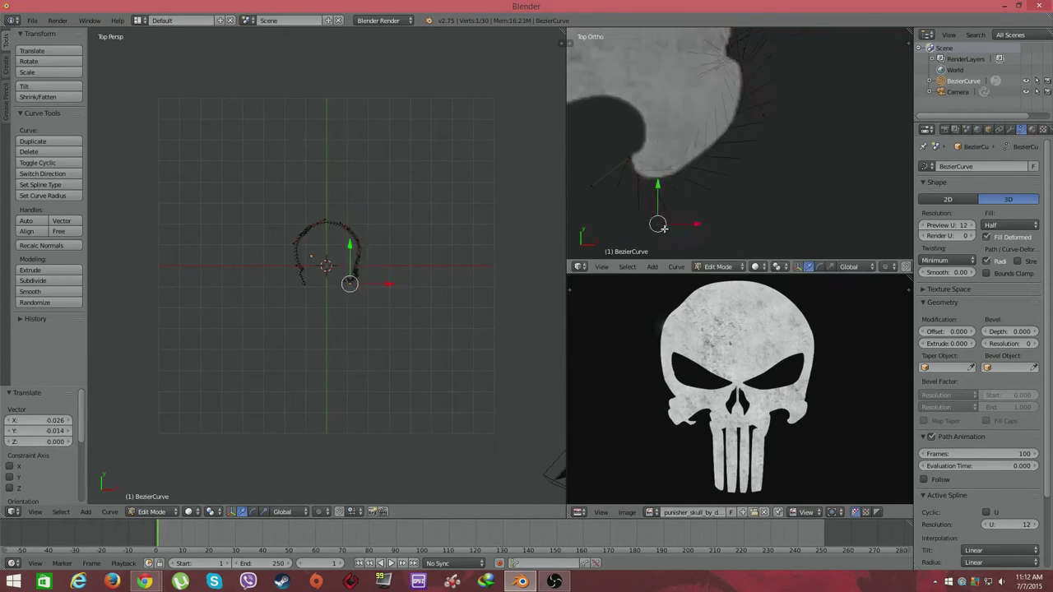
click(672, 225)
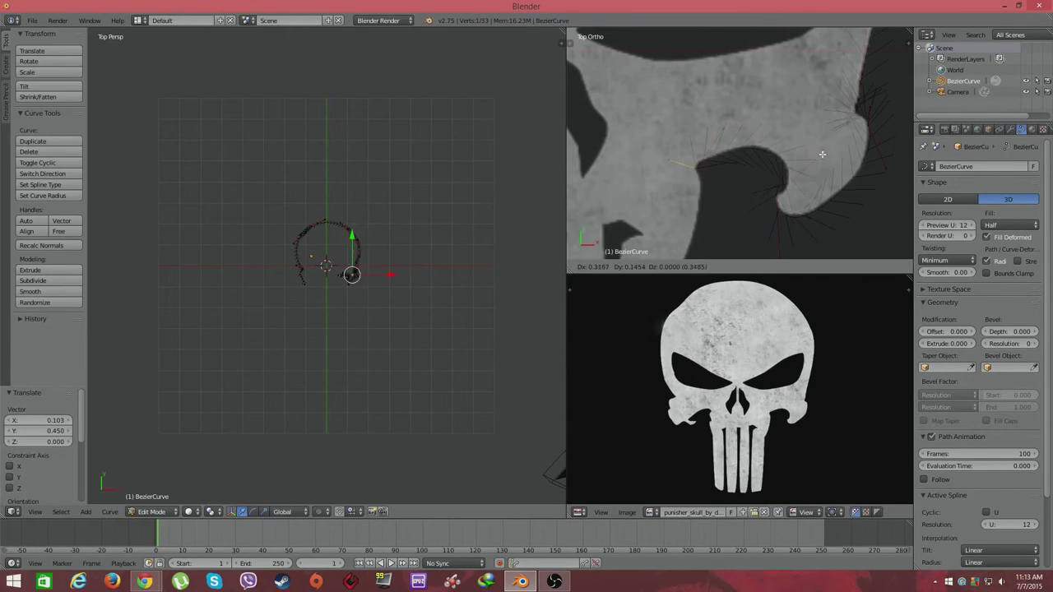
click(692, 175)
scroll(724, 148, down, 3)
scroll(733, 92, up, 3)
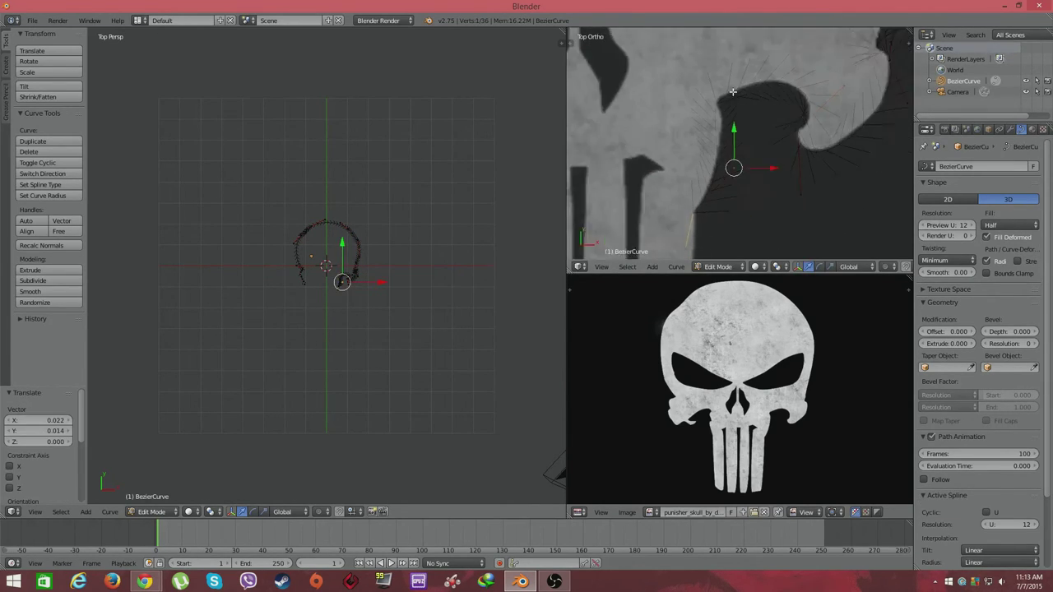
key(g)
click(725, 68)
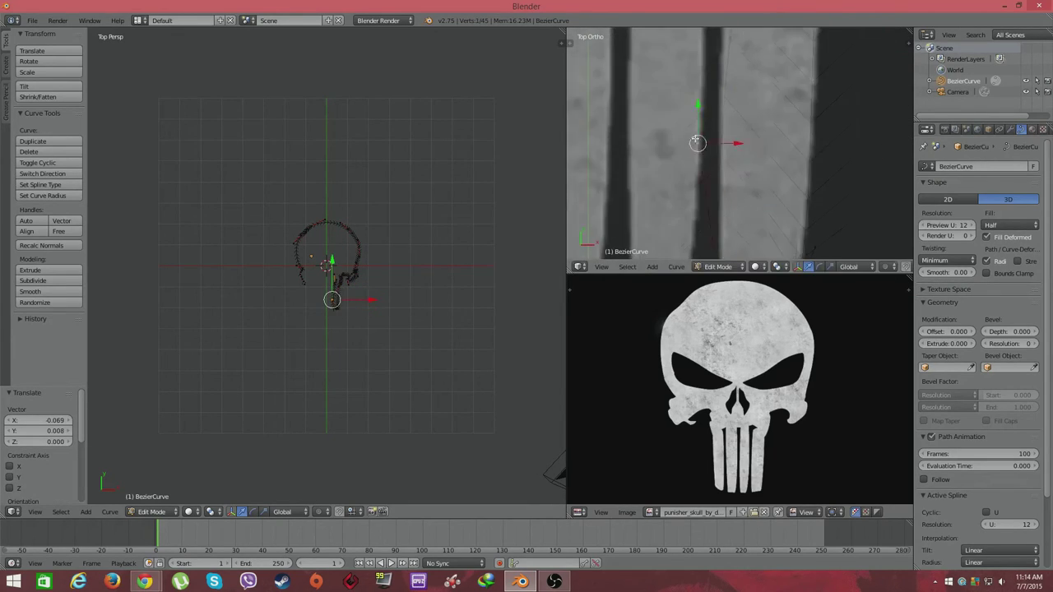
- Continue the outline with points along the jaw toward the teeth
scroll(696, 141, down, 2)
key(g)
click(747, 125)
scroll(707, 111, down, 2)
scroll(723, 115, up, 3)
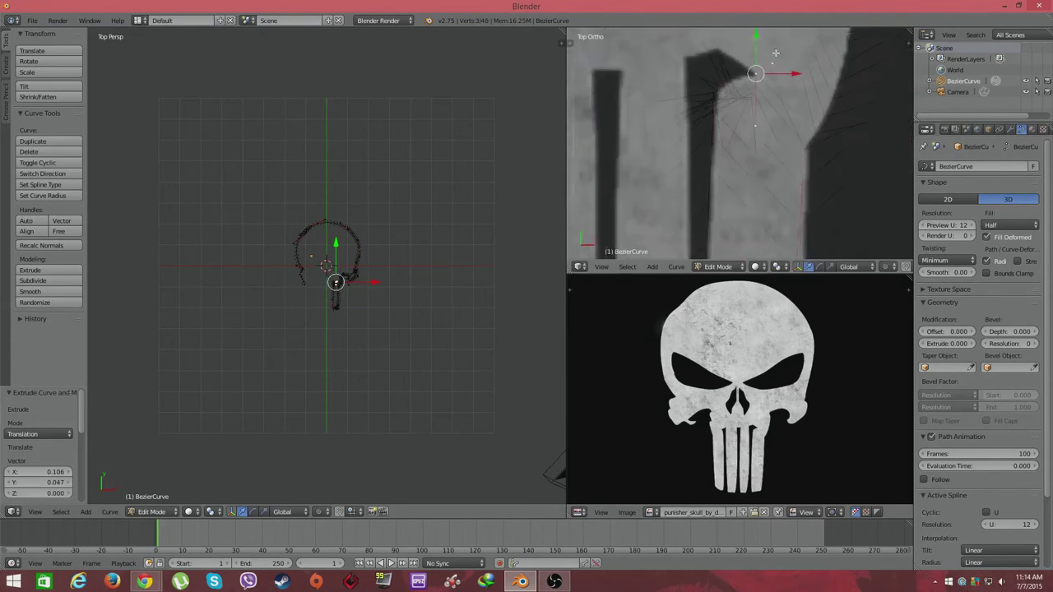
key(e)
click(744, 103)
key(e)
click(841, 133)
key(e)
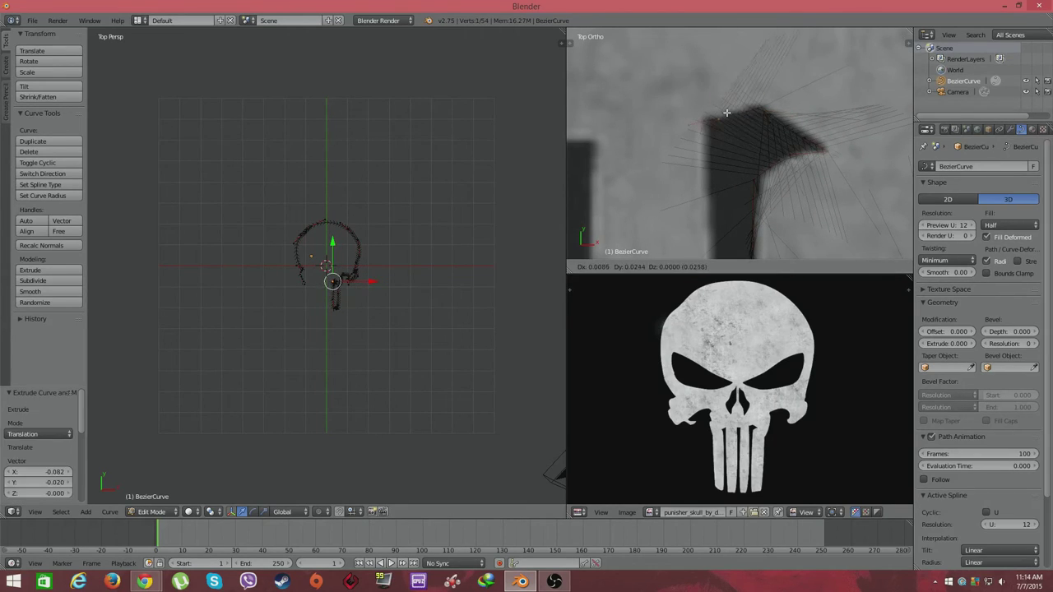
click(752, 180)
scroll(752, 180, down, 3)
scroll(773, 136, up, 2)
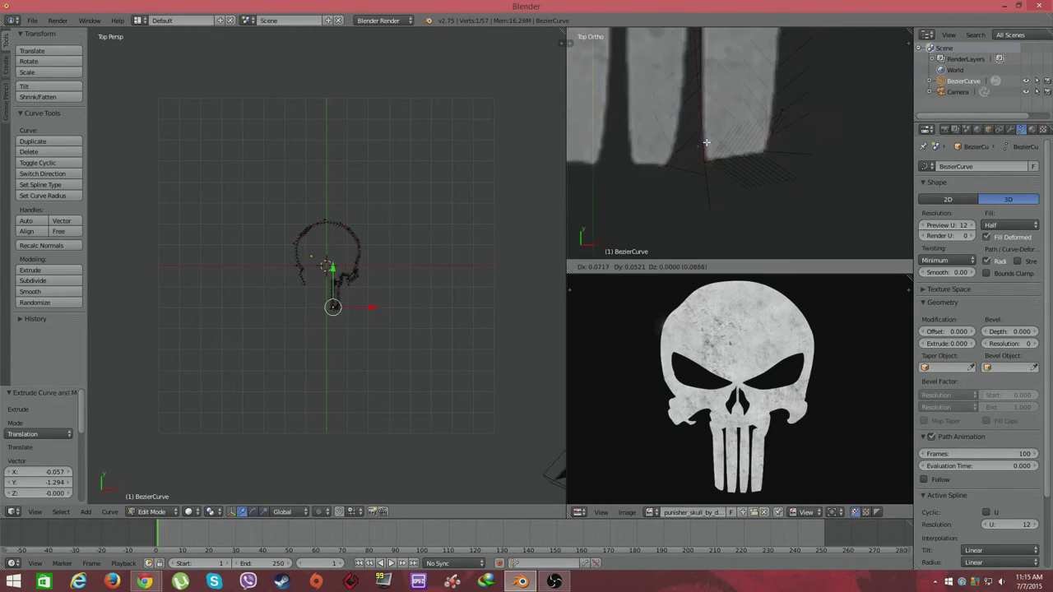
click(706, 142)
scroll(700, 181, up, 2)
- Trace points around the lower teeth edges and set the curve to 2D
right_click(705, 206)
scroll(736, 135, down, 2)
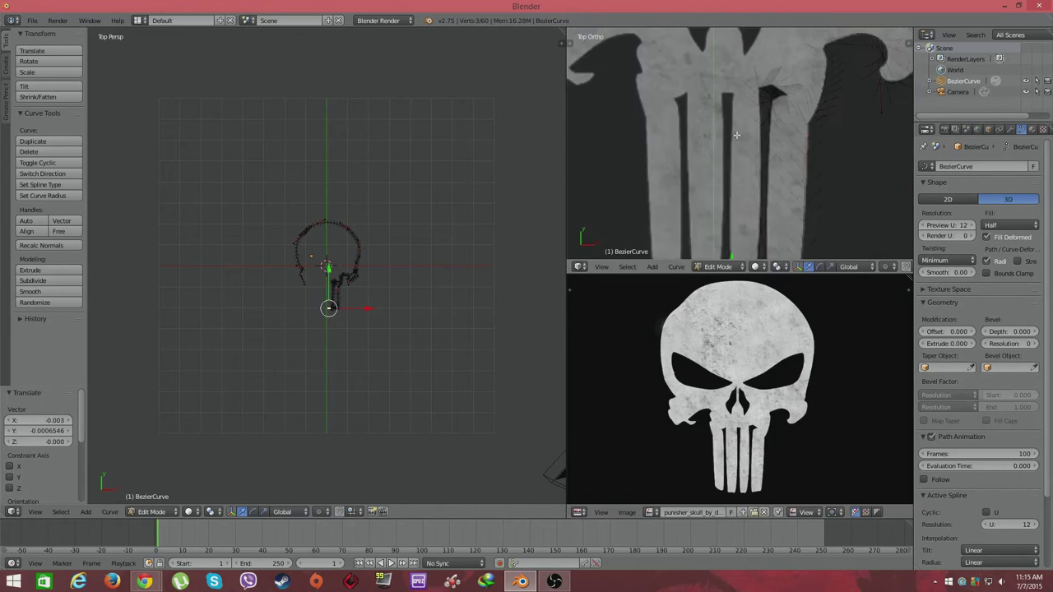
key(e)
scroll(723, 144, up, 2)
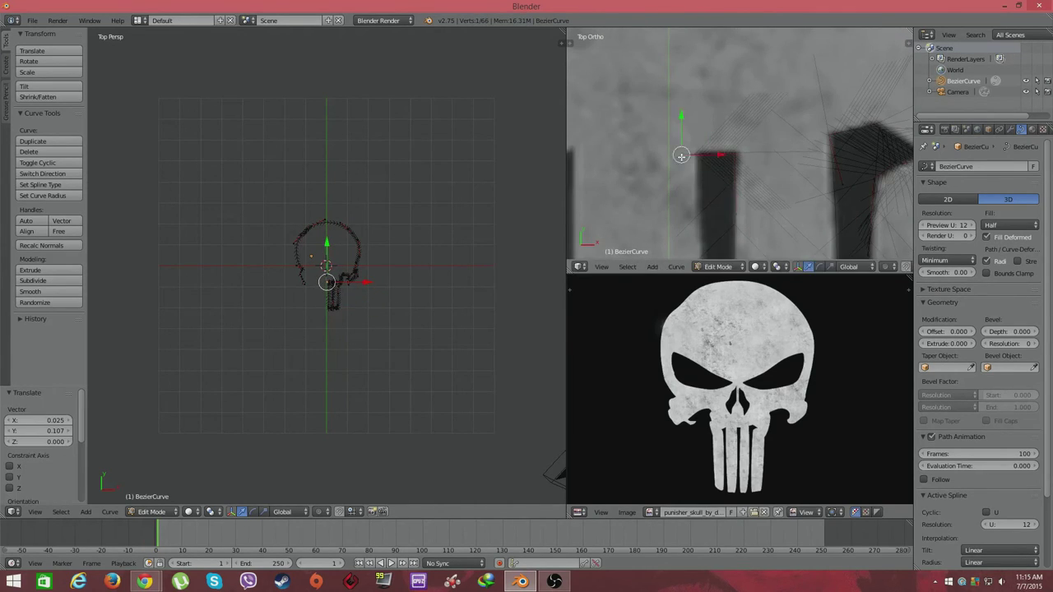
key(e)
scroll(724, 205, up, 2)
scroll(742, 177, up, 2)
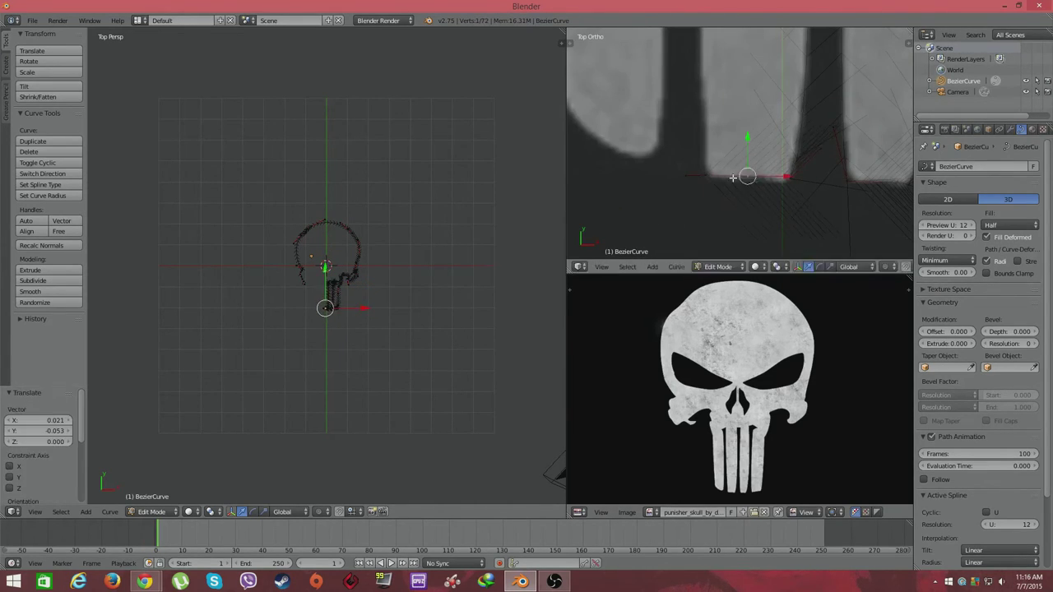
key(e)
scroll(733, 178, down, 2)
scroll(667, 173, up, 2)
click(660, 169)
key(e)
scroll(683, 141, down, 2)
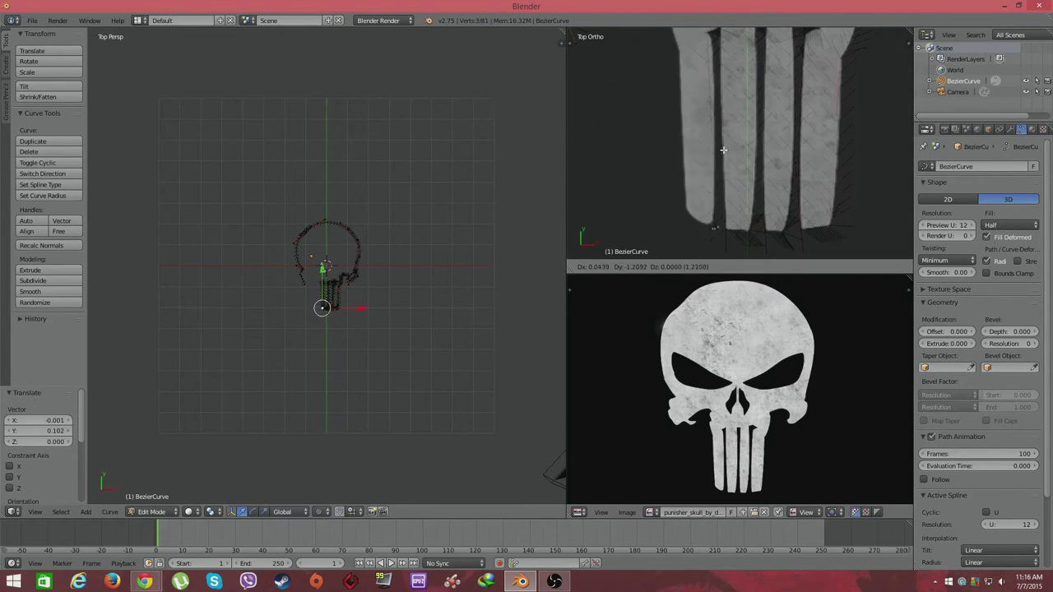
key(g)
click(764, 221)
scroll(732, 238, down, 2)
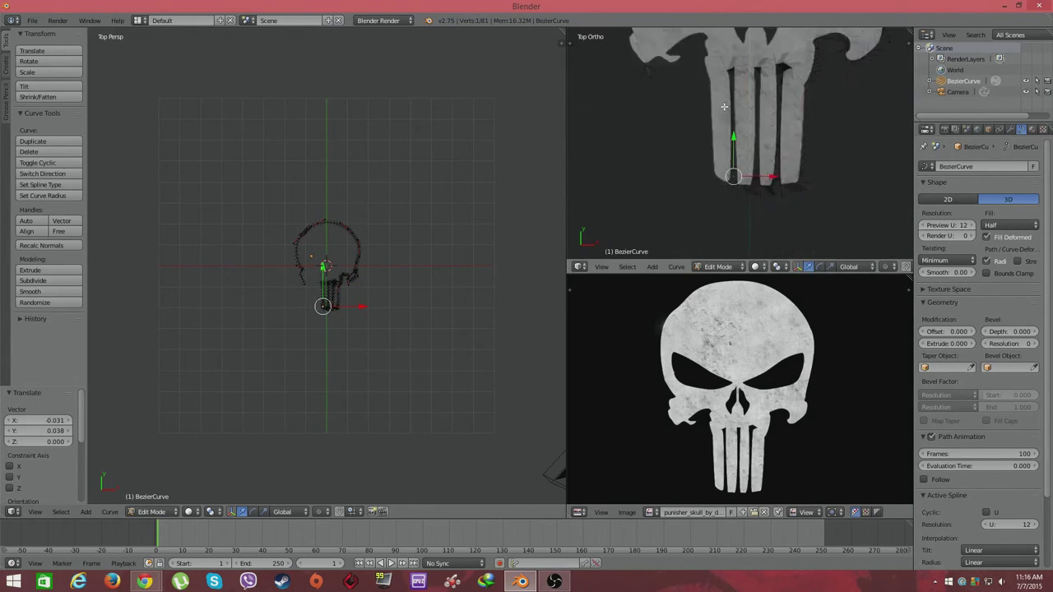
key(g)
click(726, 206)
- Add outline points between and along the teeth
scroll(783, 144, up, 2)
key(g)
click(769, 76)
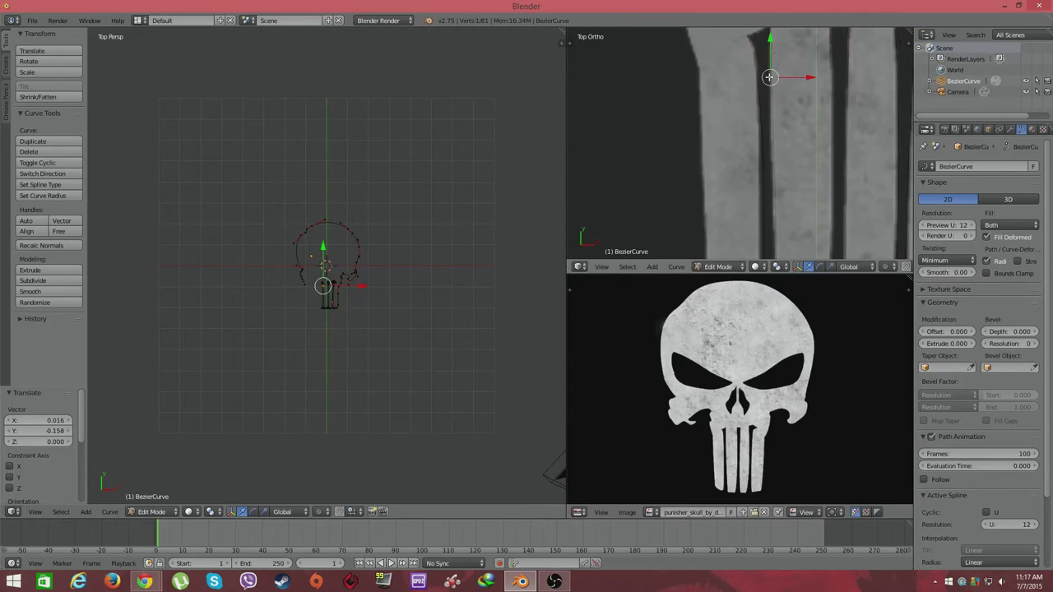
shift+middle_drag(753, 138, 751, 160)
scroll(699, 201, up, 3)
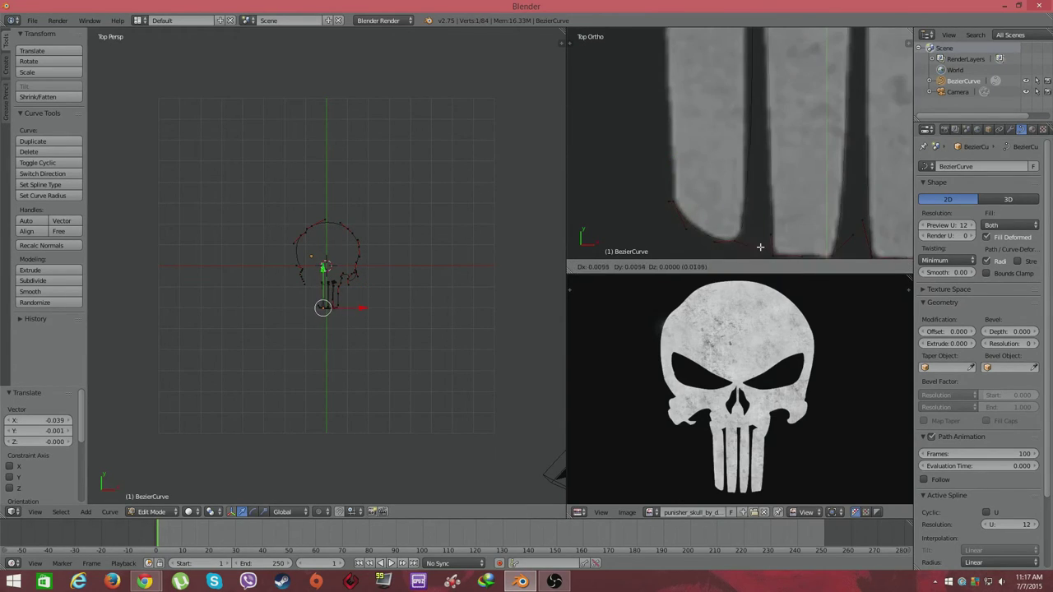
scroll(759, 245, down, 3)
scroll(707, 223, up, 2)
scroll(716, 226, down, 3)
ctrl+click(725, 231)
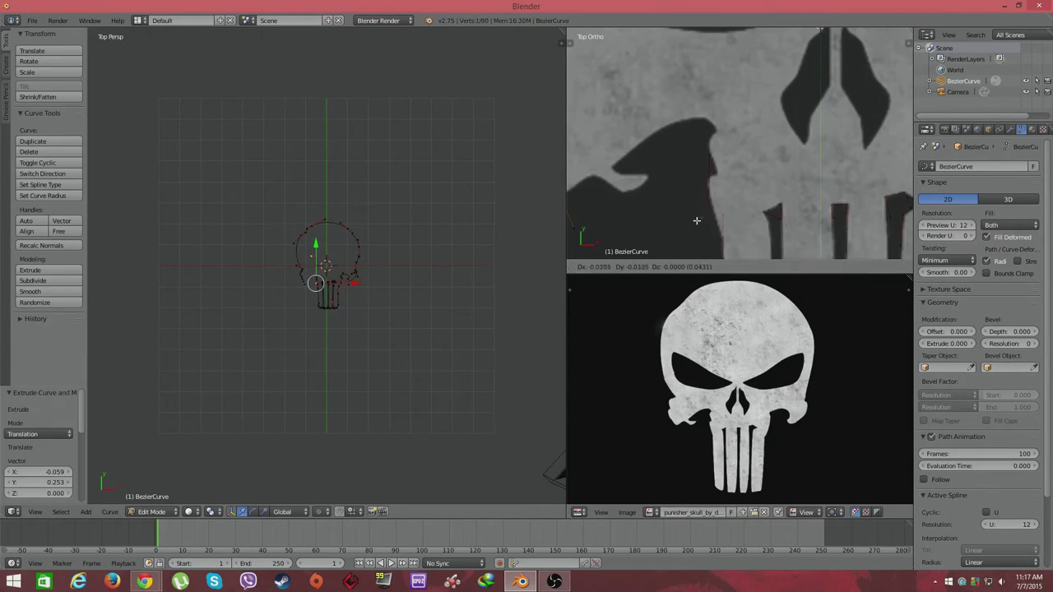
click(696, 220)
- Trace the remaining points along the jaw, cheek and skull edge
scroll(690, 213, up, 3)
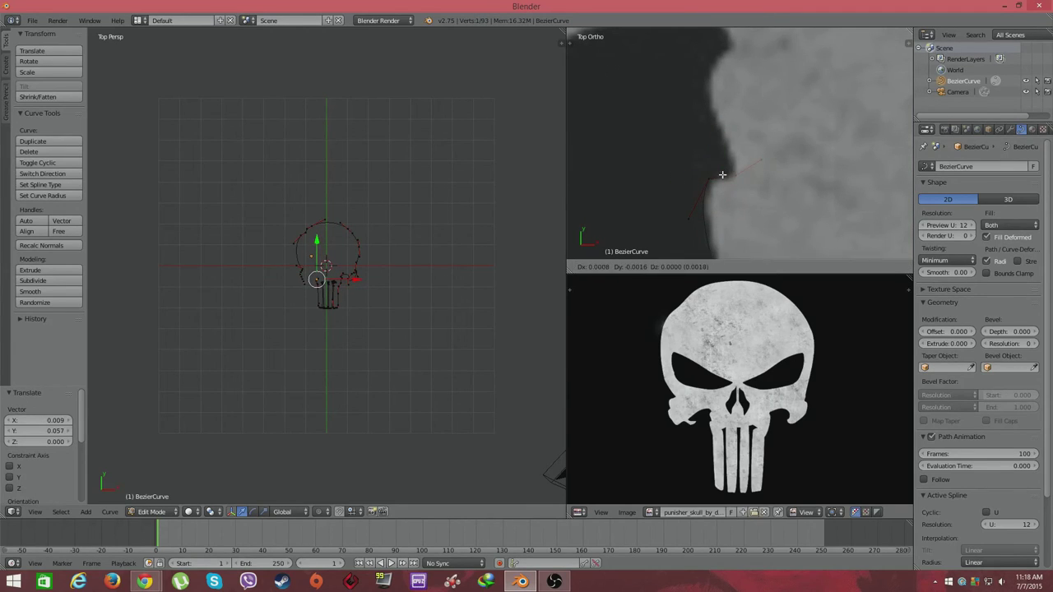
click(723, 174)
ctrl+click(720, 145)
ctrl+click(735, 182)
key(e)
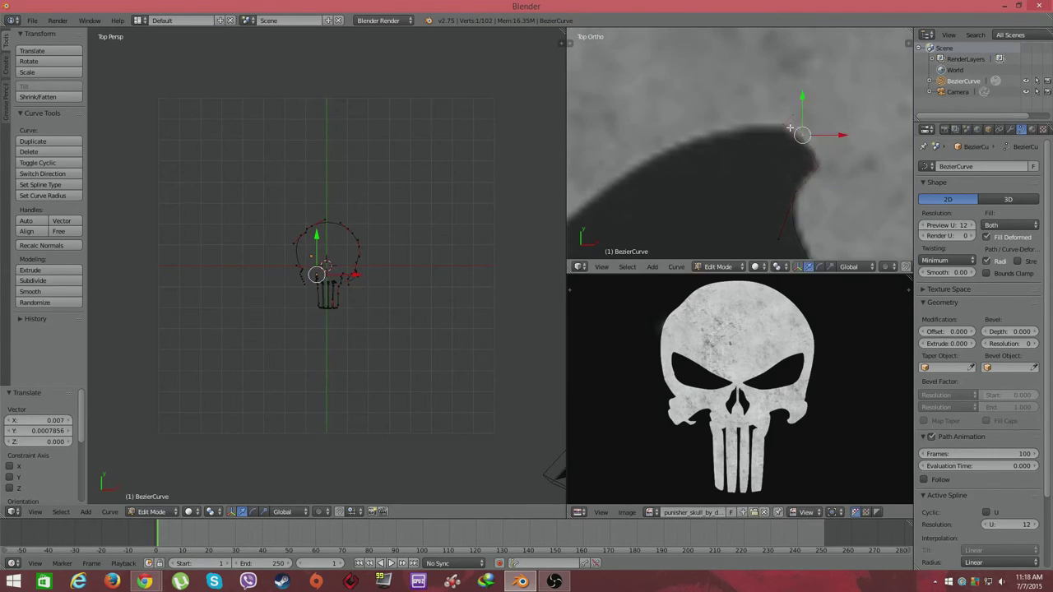
ctrl+click(778, 87)
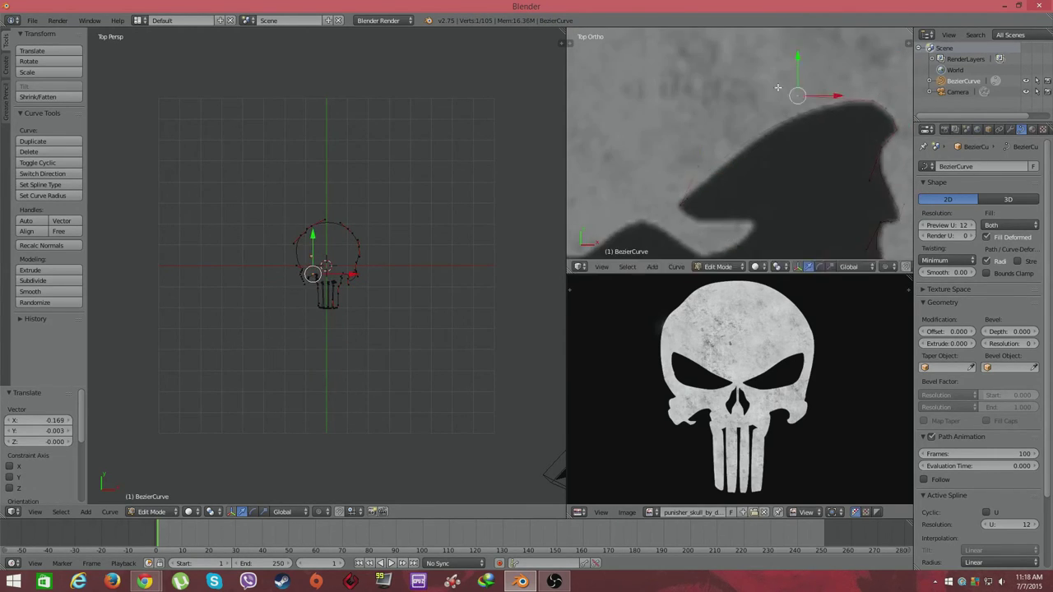
click(715, 194)
ctrl+click(715, 194)
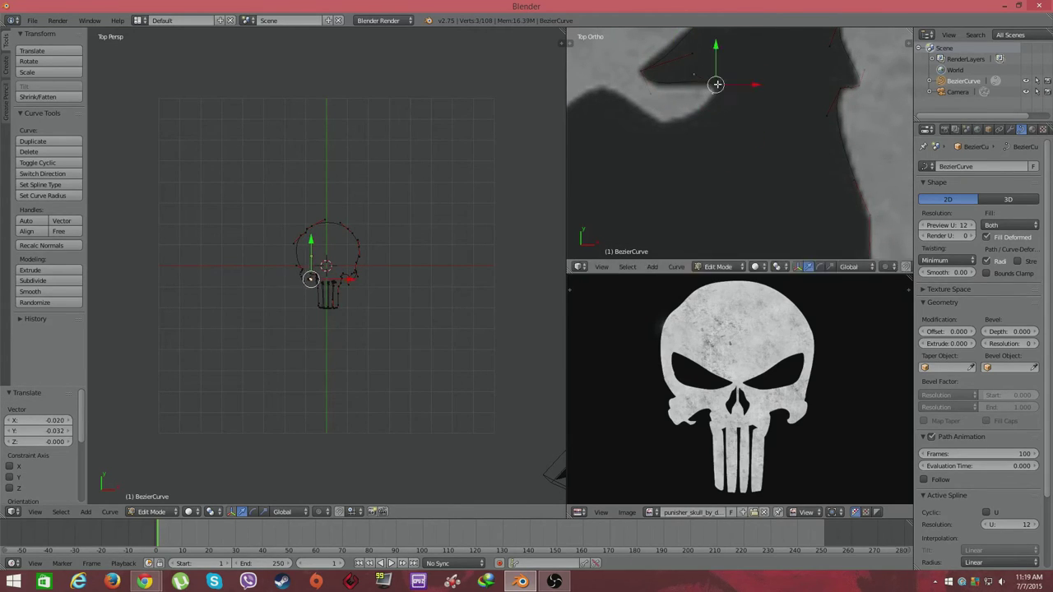
ctrl+click(715, 105)
- Close the outline with F and reposition points to fit the teeth
key(f)
key(g)
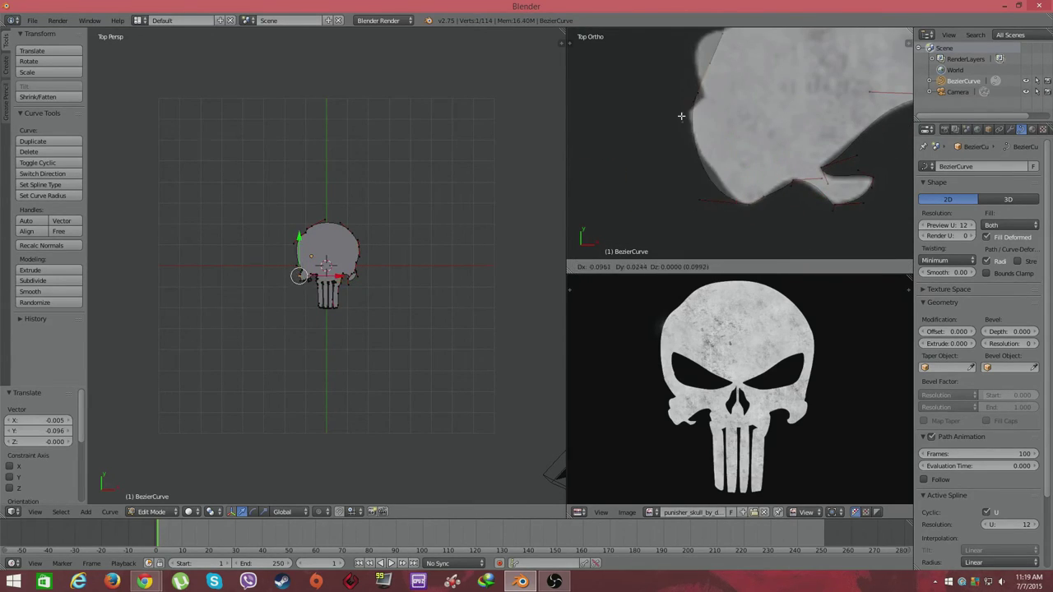
click(681, 116)
scroll(681, 116, down, 2)
scroll(681, 116, up, 2)
shift+middle_drag(682, 124, 771, 162)
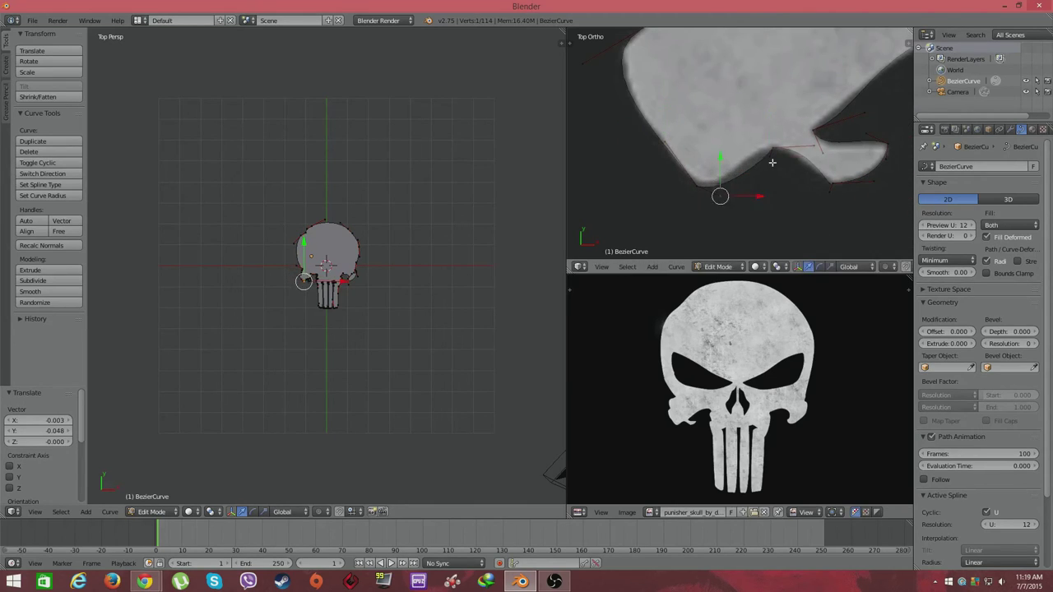
key(g)
click(695, 142)
scroll(743, 141, down, 4)
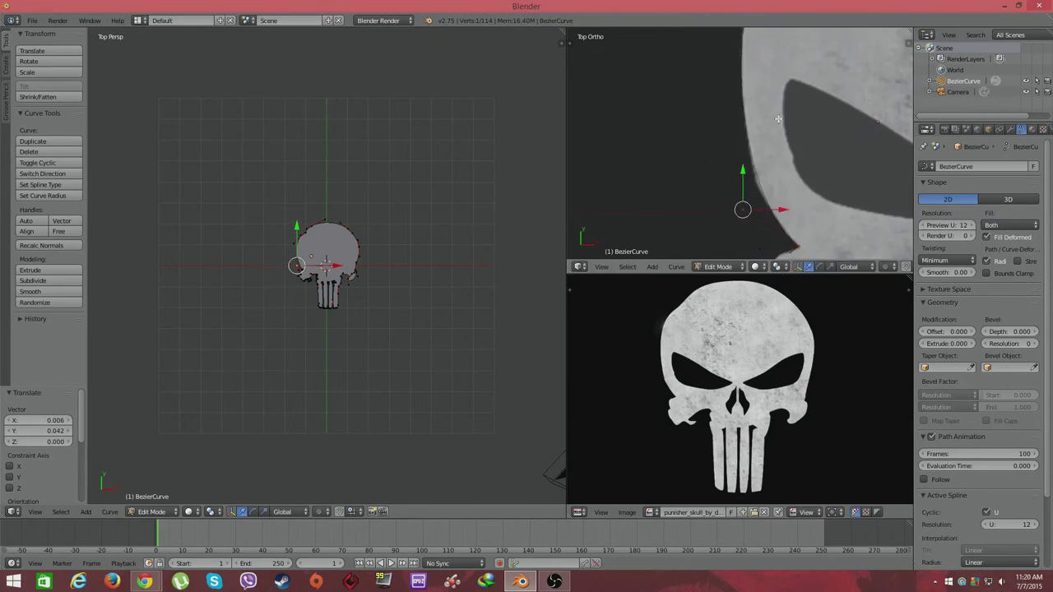
scroll(352, 239, up, 6)
key(g)
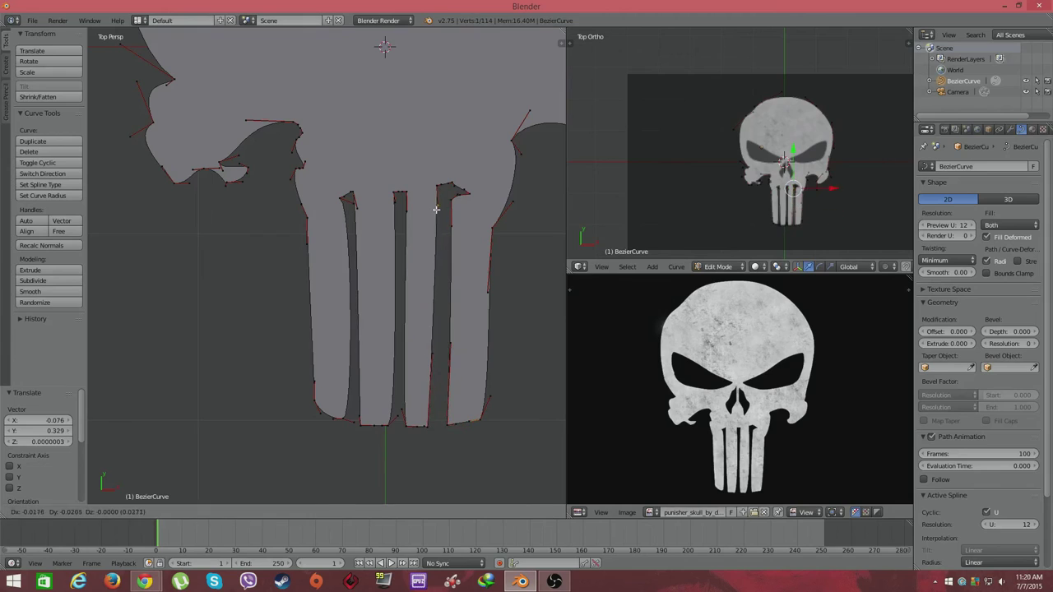
scroll(357, 207, up, 2)
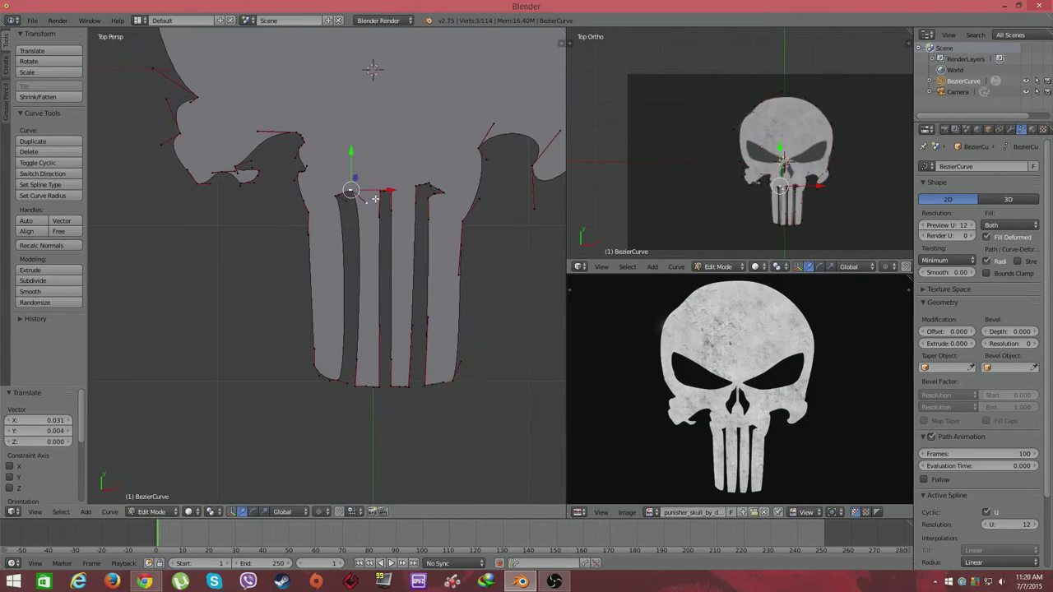
scroll(354, 329, down, 3)
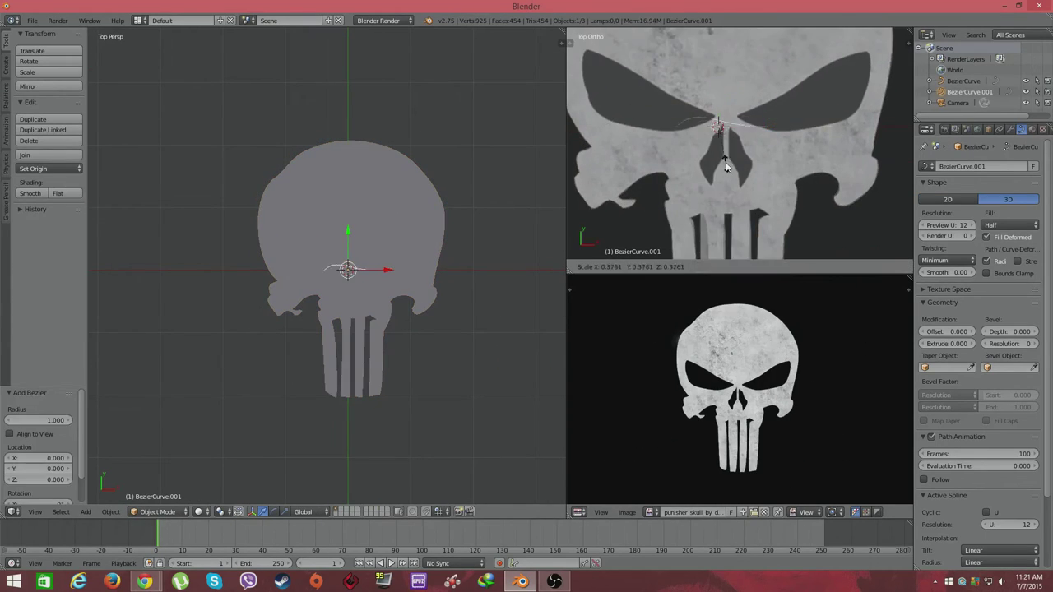
- Adjust points on the left eye socket curve to match its edge
scroll(679, 184, up, 5)
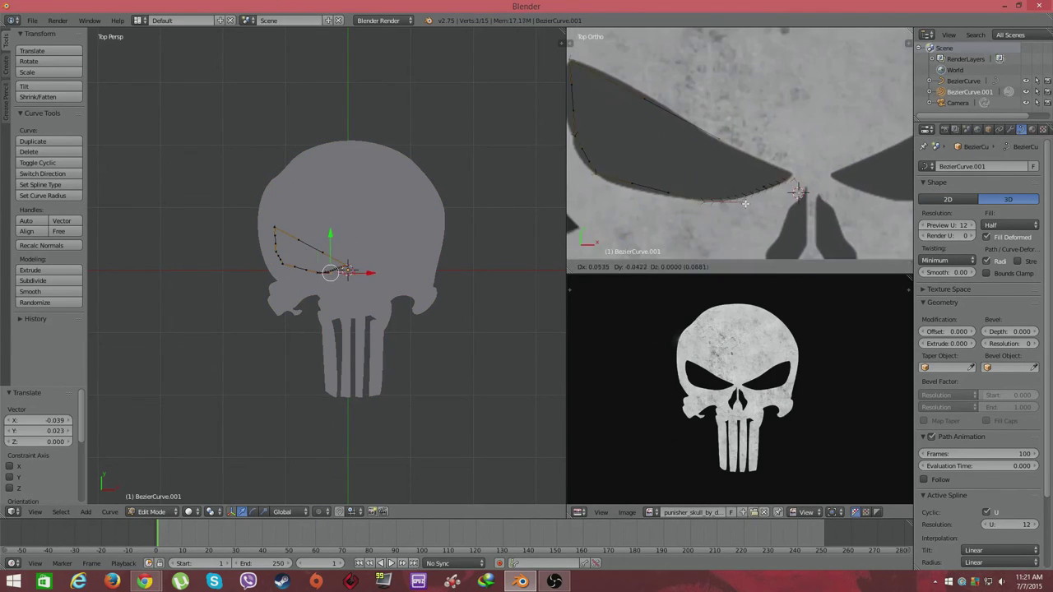
key(g)
click(692, 132)
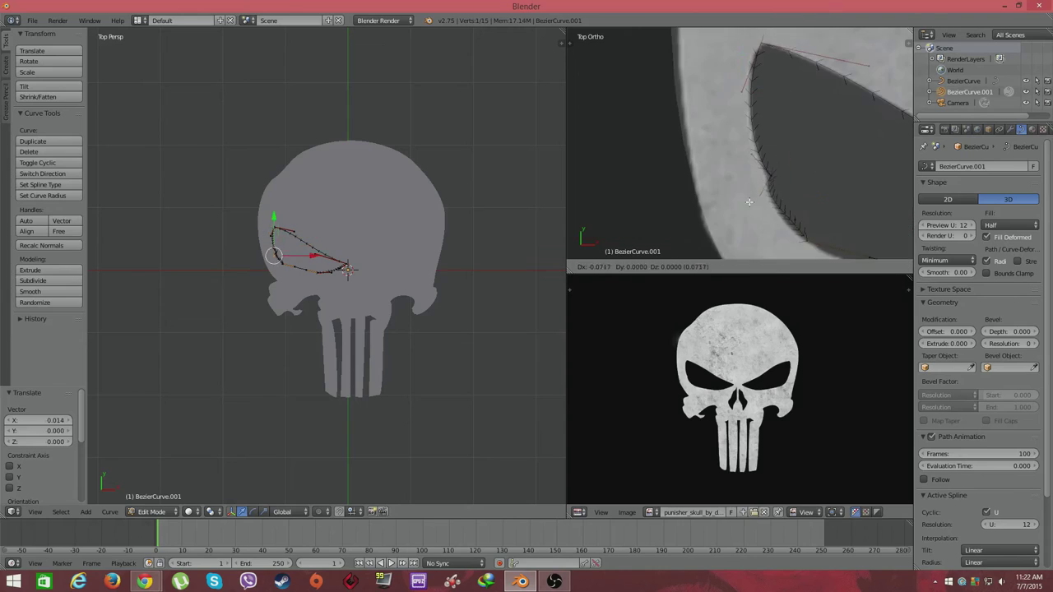
right_click(839, 164)
shift+middle_drag(839, 165, 699, 170)
scroll(699, 170, down, 3)
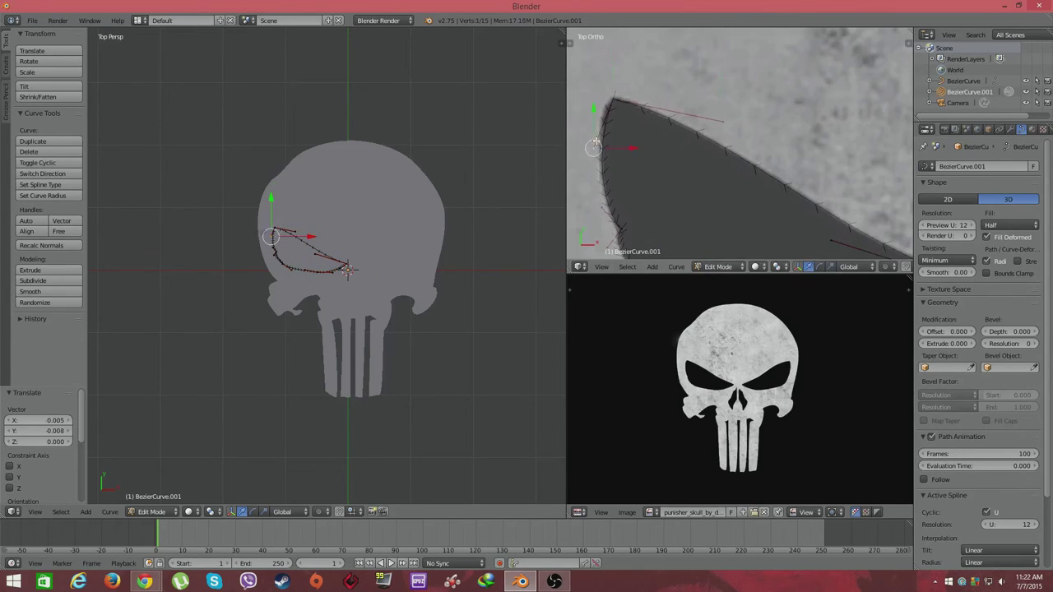
- Duplicate the whole eye curve and place the mirrored copy over the right eye
key(a)
scroll(740, 176, down, 2)
key(shift+d)
key(Escape)
key(r)
click(843, 166)
scroll(843, 165, up, 5)
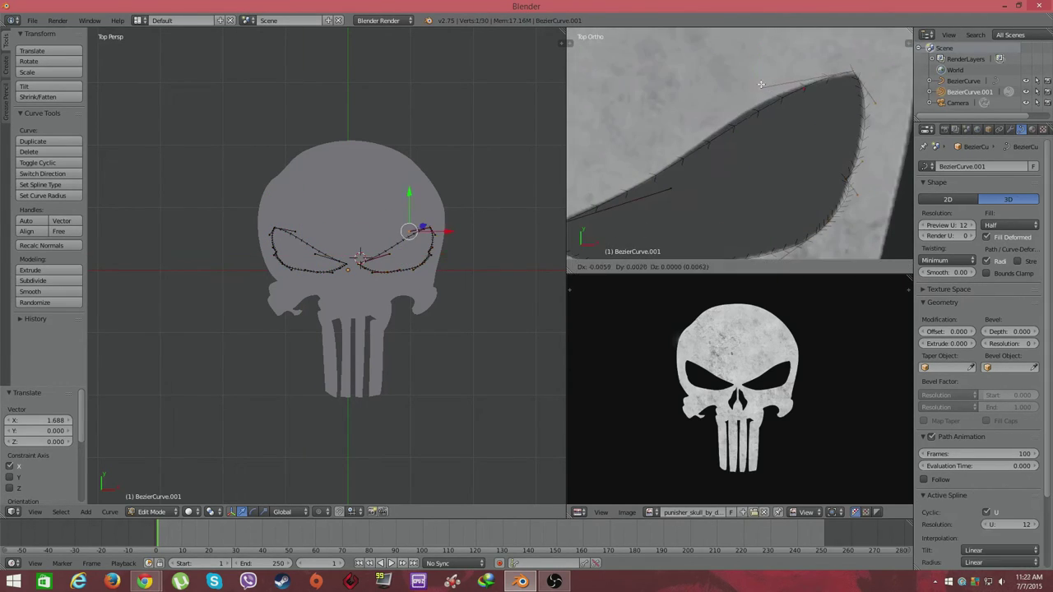
shift+middle_drag(843, 166, 790, 198)
right_drag(812, 193, 812, 195)
- Add a new Bezier curve at the nose and enter Edit Mode
key(Tab)
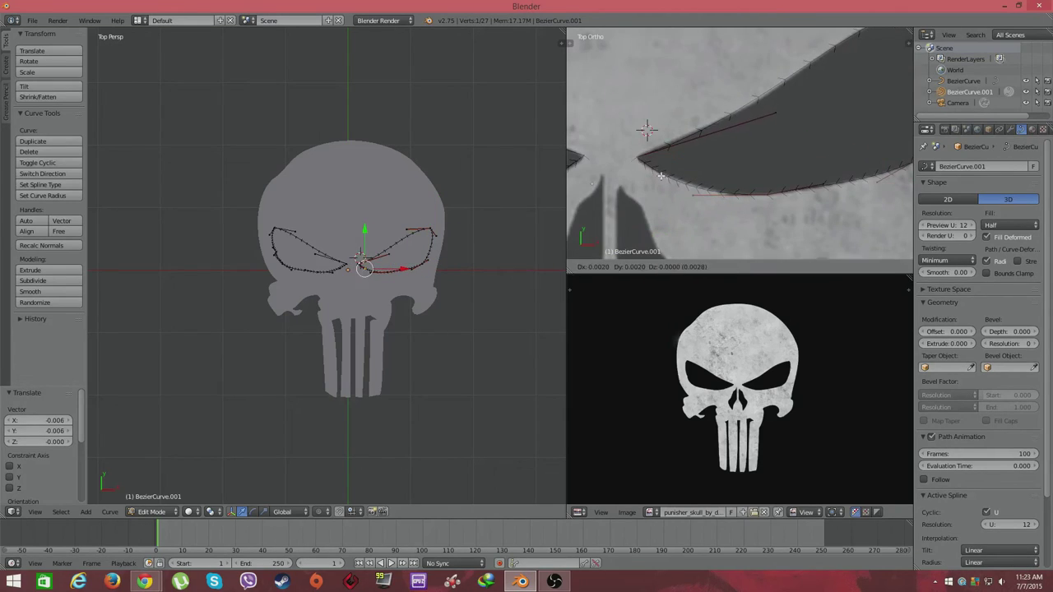
scroll(812, 197, down, 4)
key(shift+a)
scroll(702, 83, up, 4)
key(Tab)
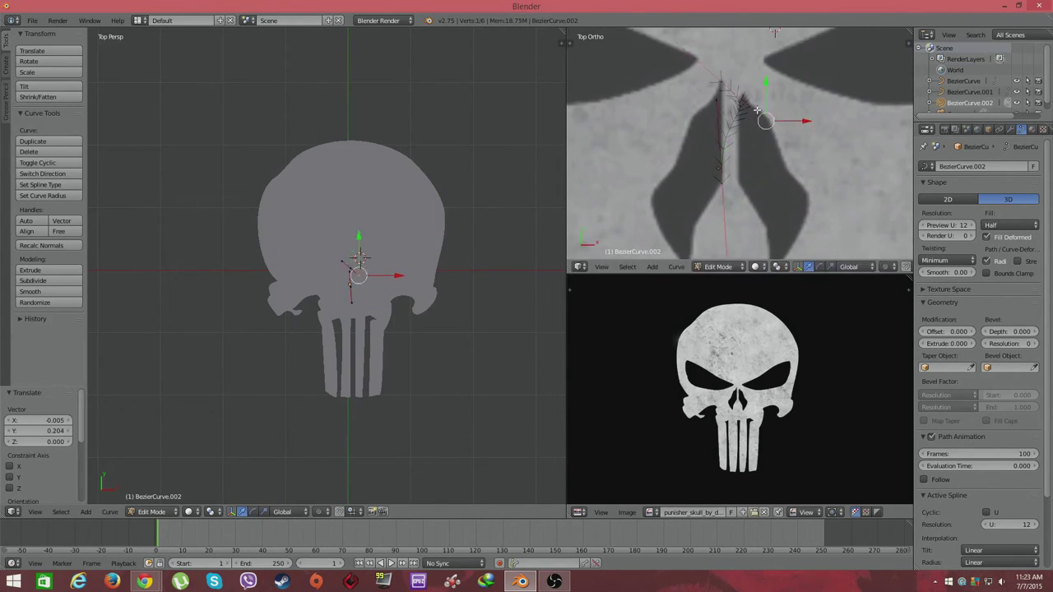
- Place the last left-nostril points and close the outline with F
click(696, 204)
scroll(710, 81, down, 2)
right_drag(710, 81, 711, 80)
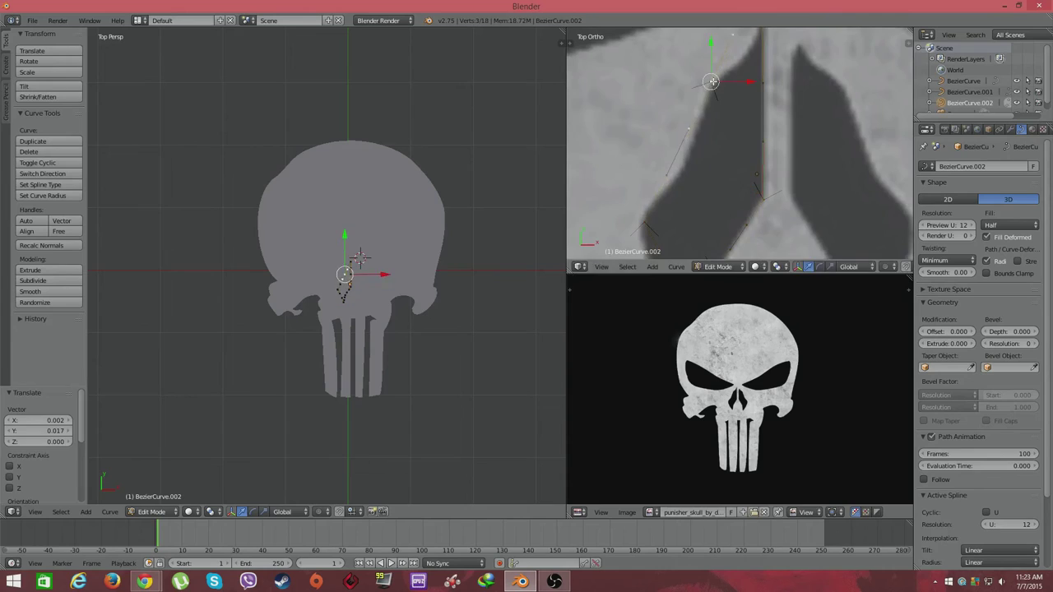
click(654, 109)
scroll(706, 171, up, 2)
key(f)
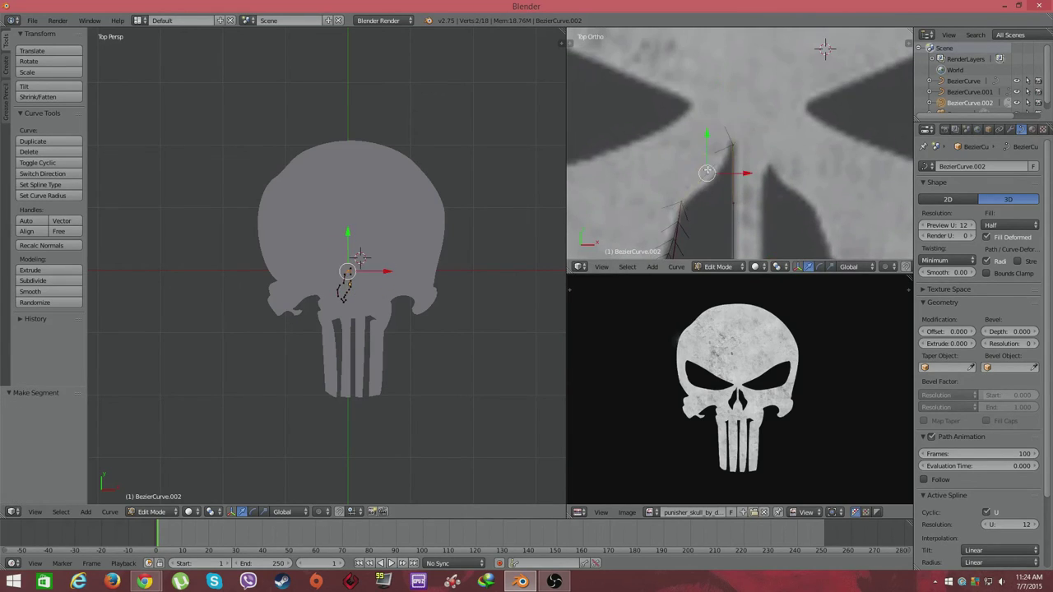
scroll(697, 225, down, 3)
key(Tab)
key(Tab)
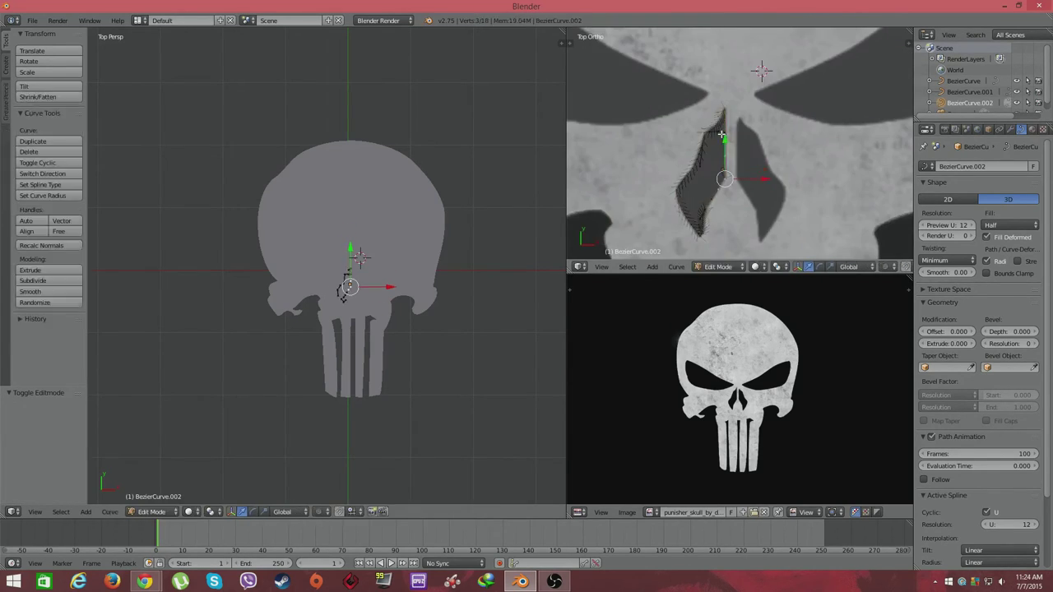
- Reposition a point on the nose outline
scroll(759, 71, up, 3)
right_click(681, 116)
key(g)
click(682, 116)
key(Tab)
scroll(775, 75, down, 2)
scroll(776, 74, up, 2)
- Duplicate the nose outline and move the copy along X to the right half
key(shift+d)
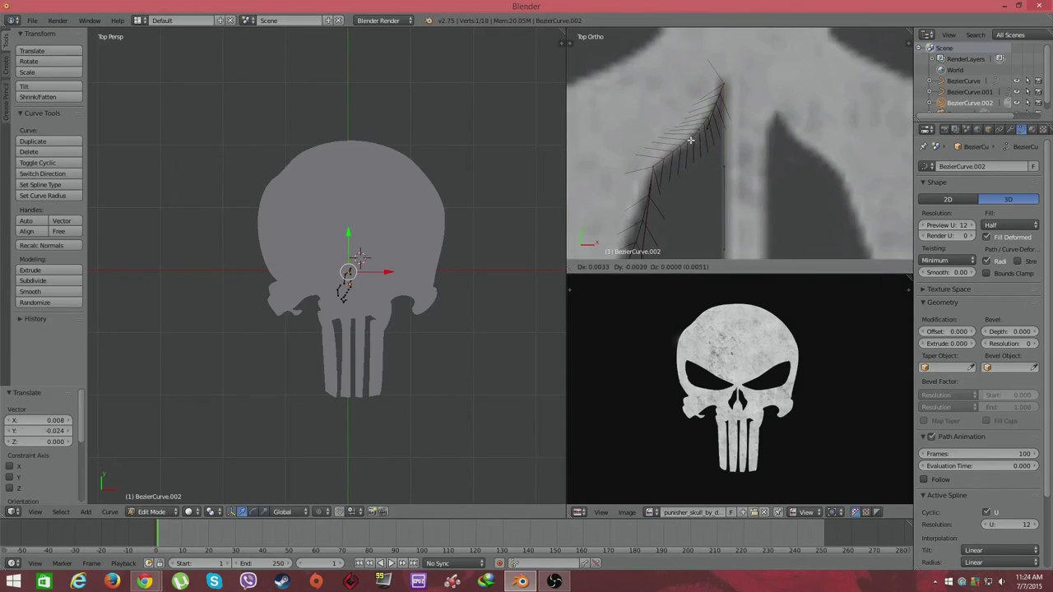
scroll(831, 161, down, 2)
right_click(831, 161)
key(shift+d)
right_click(764, 129)
scroll(743, 129, down, 2)
scroll(755, 153, up, 2)
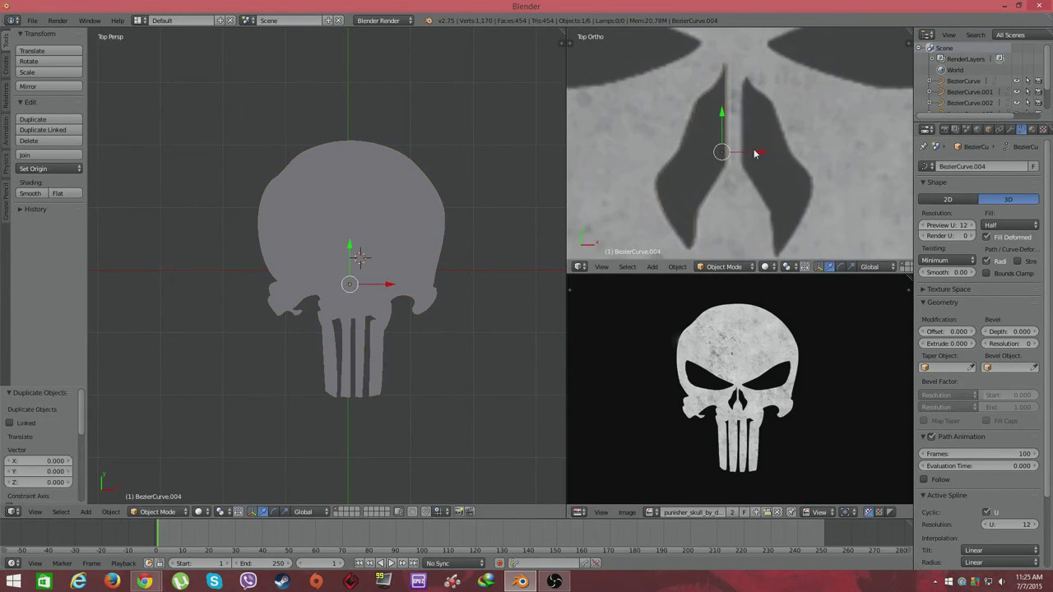
key(Tab)
drag(748, 160, 753, 159)
click(810, 157)
scroll(756, 94, down, 3)
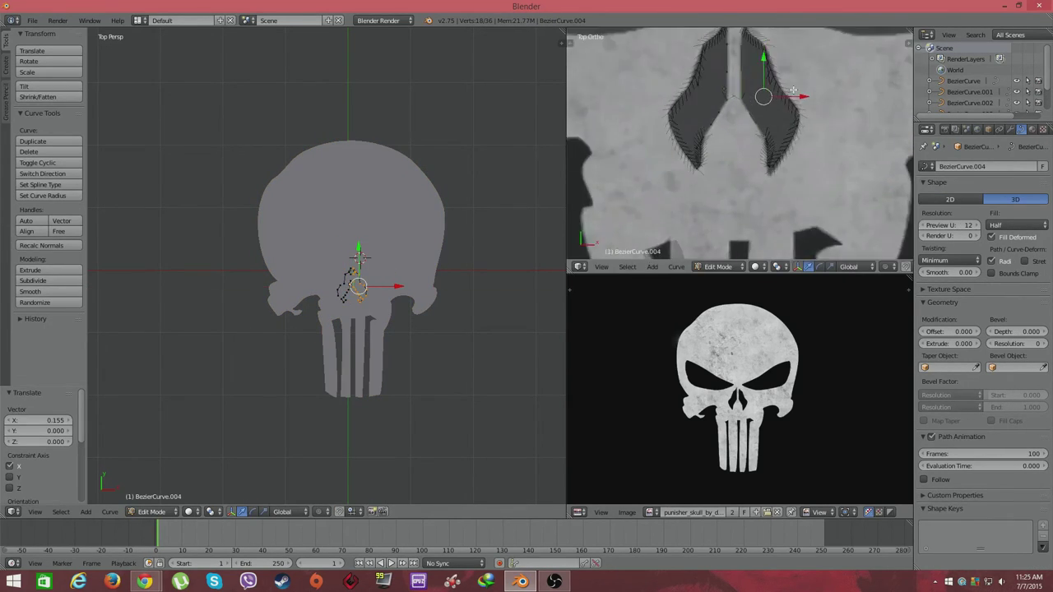
scroll(752, 88, down, 2)
key(Tab)
scroll(976, 85, down, 2)
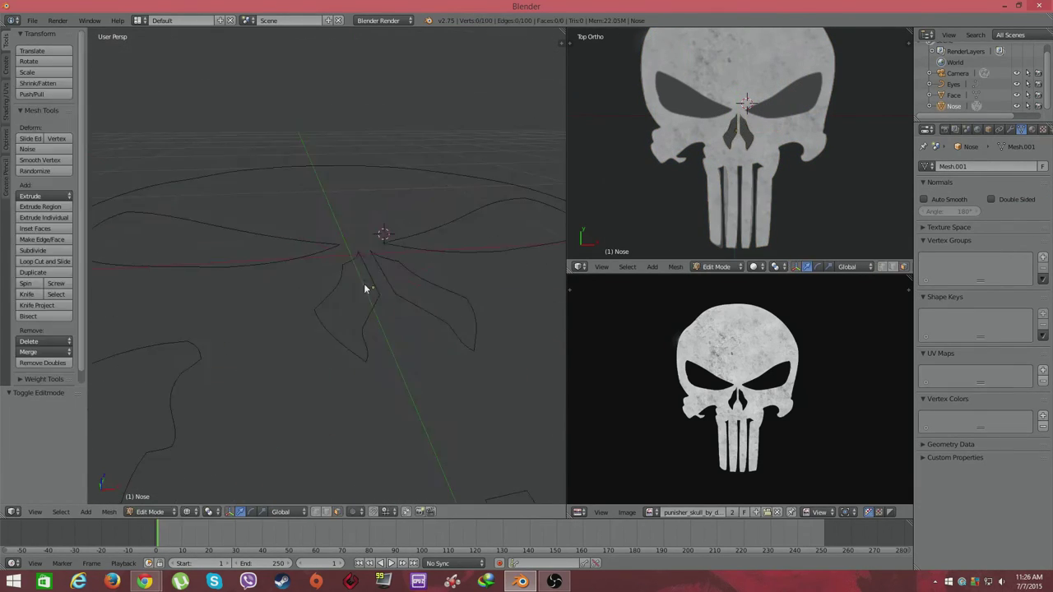
- Select the Eyes outline and enter Edit Mode with the skull viewed at an angle
key(Tab)
key(a)
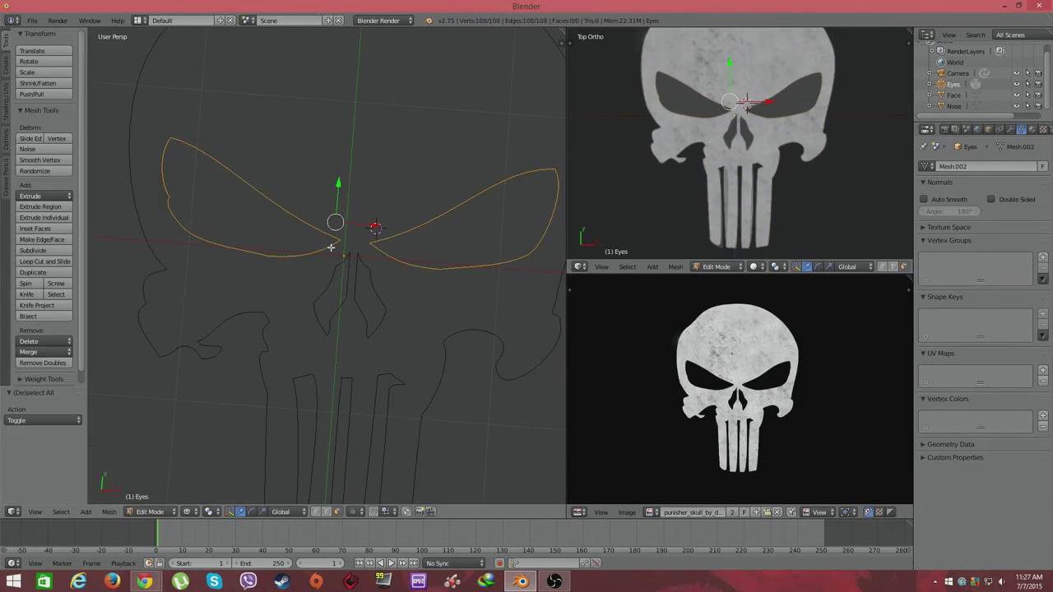
key(Tab)
right_click(231, 249)
middle_drag(423, 266, 369, 283)
right_click(369, 282)
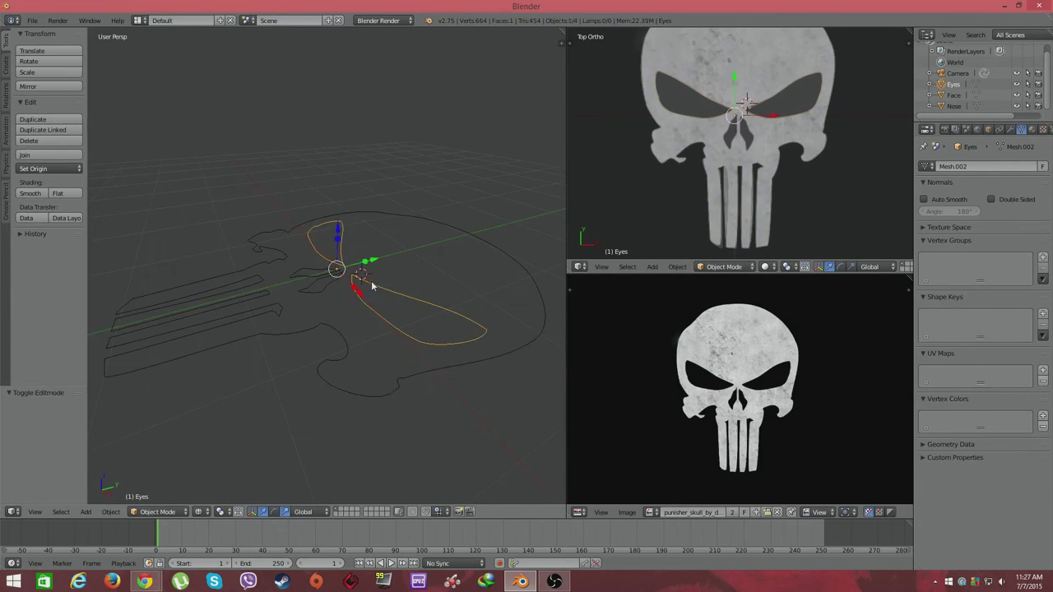
key(Tab)
- Extrude the whole eye outline along Z into walls and cap it as a solid slab
key(Tab)
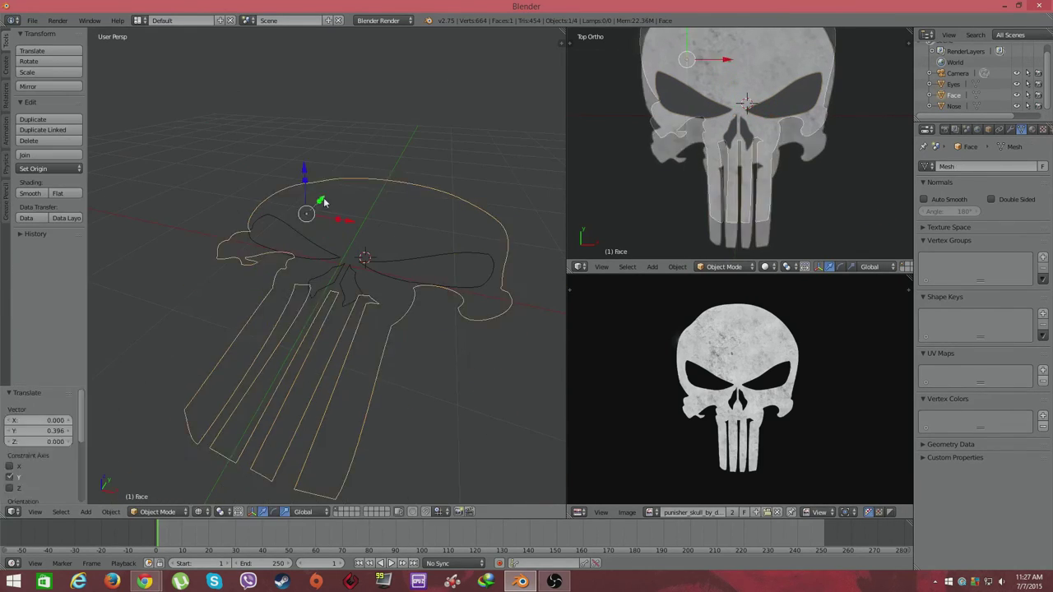
mouse_move(390, 248)
middle_down()
mouse_move(364, 228)
mouse_move(323, 315)
mouse_move(267, 299)
mouse_move(271, 308)
mouse_move(482, 223)
mouse_move(369, 266)
mouse_move(312, 191)
middle_up()
key(Tab)
key(a)
key(e)
key(z)
key(e)
click(329, 235)
key(KP_3)
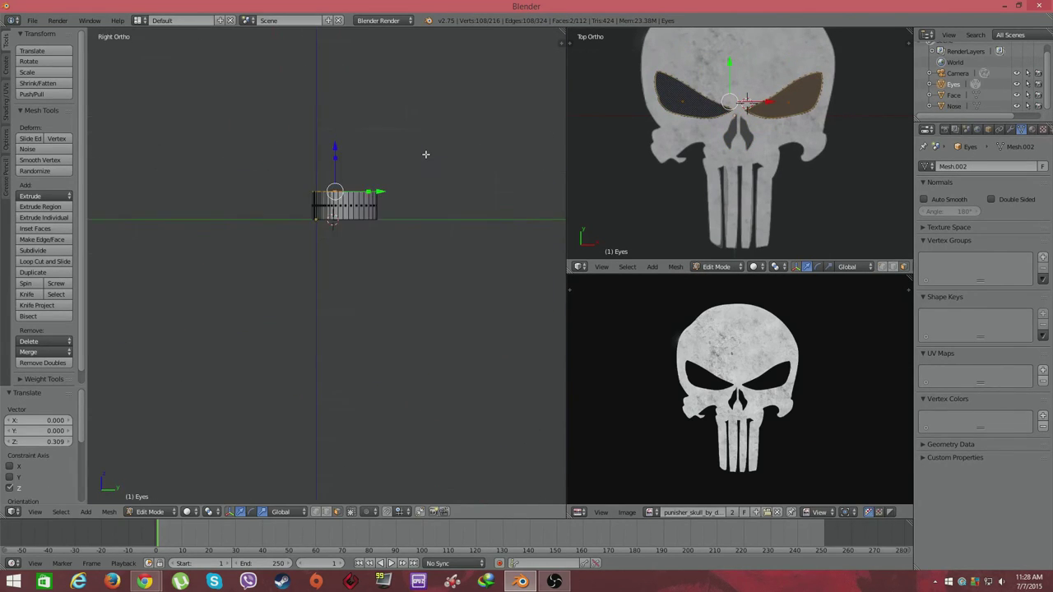
key(Tab)
- Move the Nose faces along Z to give the nose its thickness
right_click(407, 230)
key(Tab)
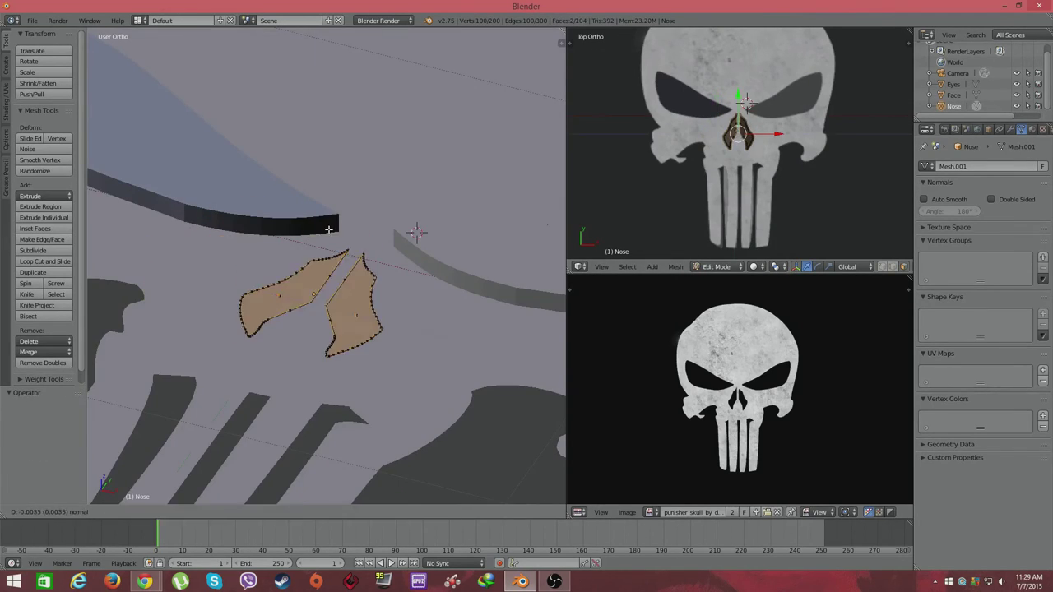
key(g)
key(z)
middle_drag(265, 169, 388, 239)
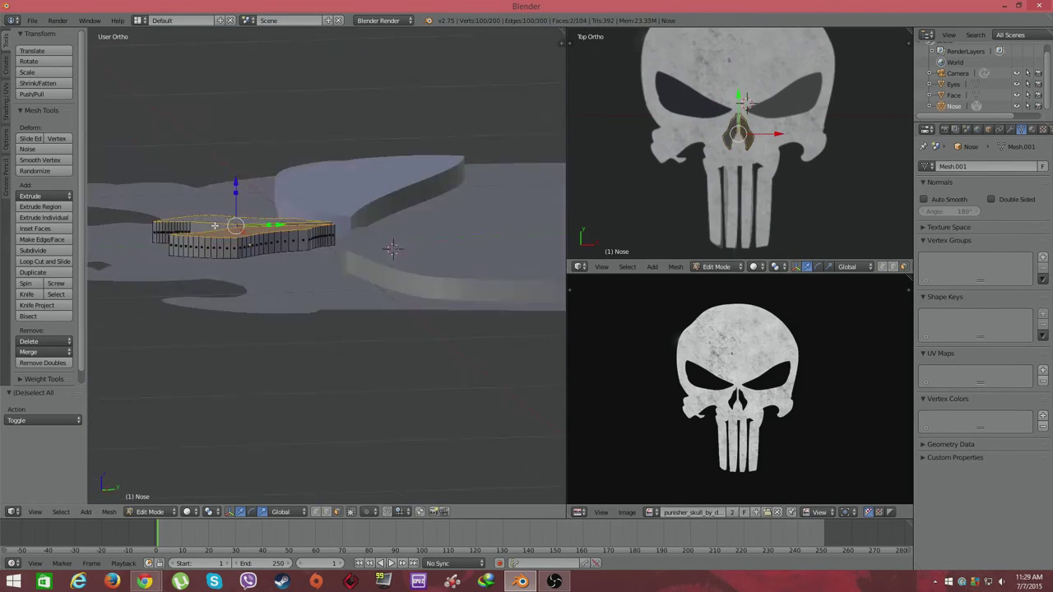
key(KP_3)
middle_drag(227, 172, 230, 244)
key(Tab)
- Extrude the Face outline for depth and adjust its thickness vertically
right_click(354, 209)
key(Tab)
key(KP_3)
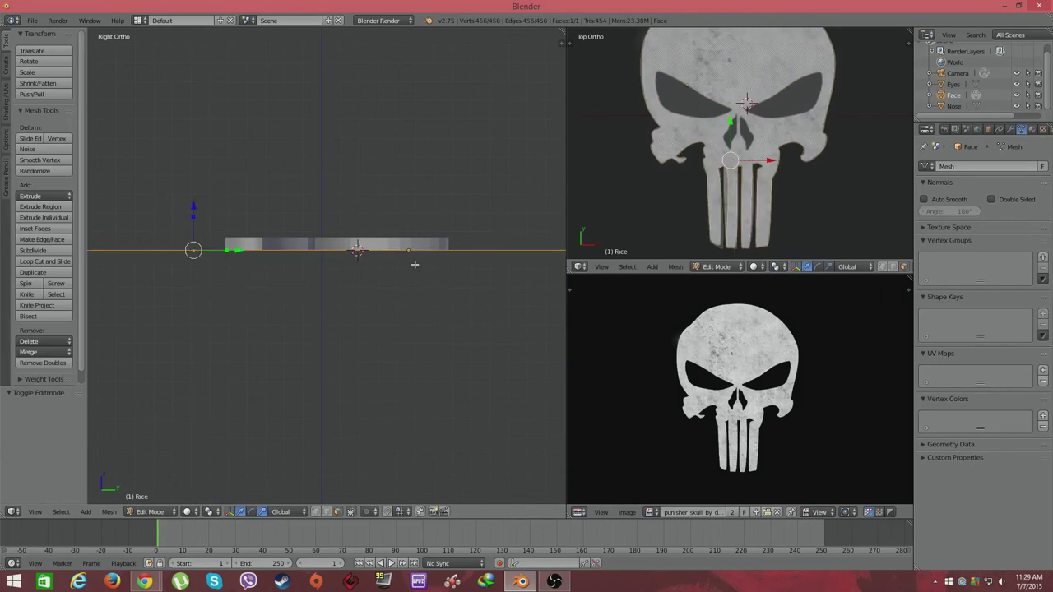
middle_drag(270, 211, 329, 263)
key(Tab)
scroll(329, 263, down, 3)
click(952, 84)
key(g)
key(z)
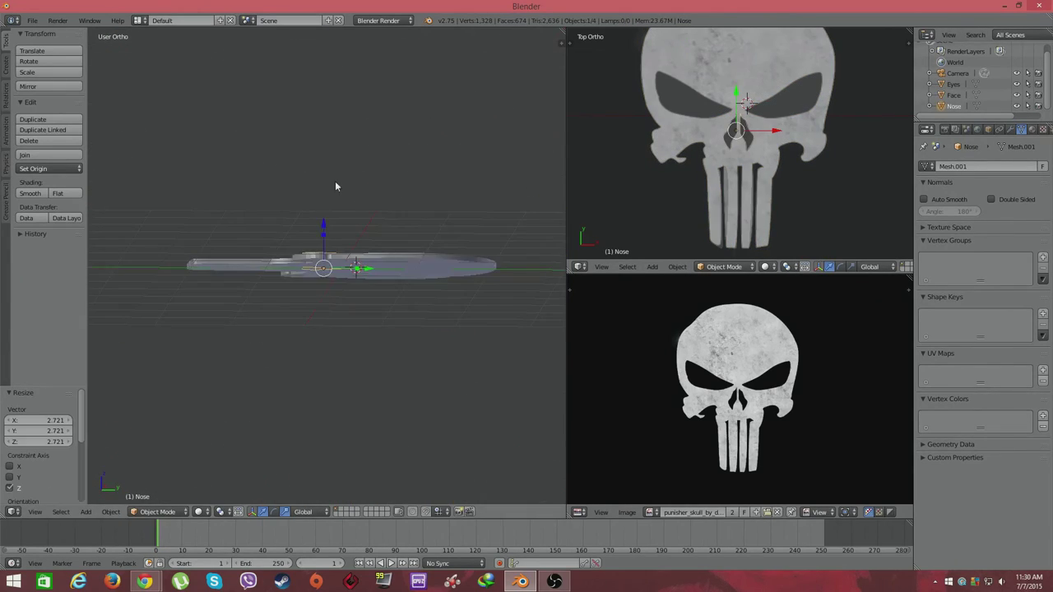
mouse_move(336, 186)
middle_down()
mouse_move(345, 216)
mouse_move(297, 239)
middle_up()
key(shift+a)
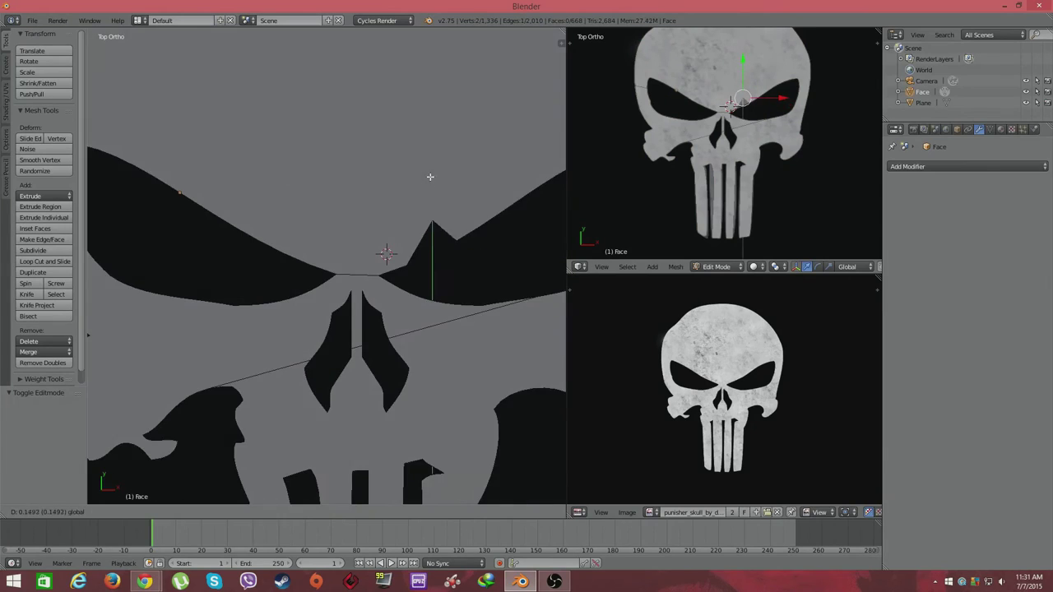
- Confirm the moved vertices and scale the stray vertices at the skull's teeth
click(430, 264)
scroll(329, 263, down, 5)
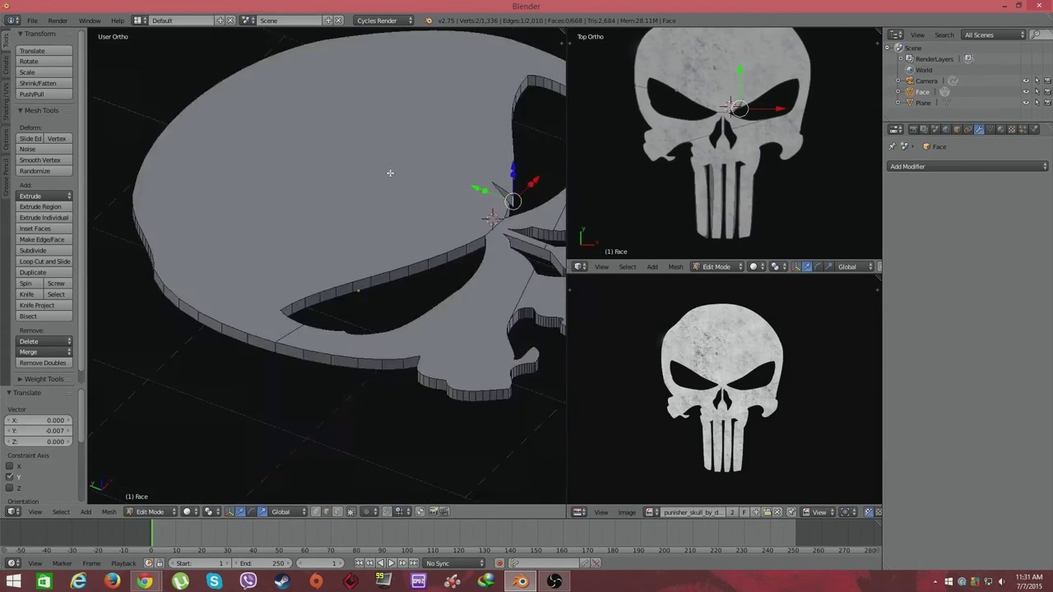
middle_drag(329, 264, 156, 306)
key(KP_7)
scroll(329, 263, up, 3)
mouse_move(329, 246)
shift+middle_down()
mouse_move(319, 265)
mouse_move(423, 181)
mouse_move(362, 206)
mouse_move(273, 201)
shift+middle_up()
right_click(424, 181)
click(403, 165)
- Slide a stray vertex near the nose along Y
key(KP_7)
key(KP_7)
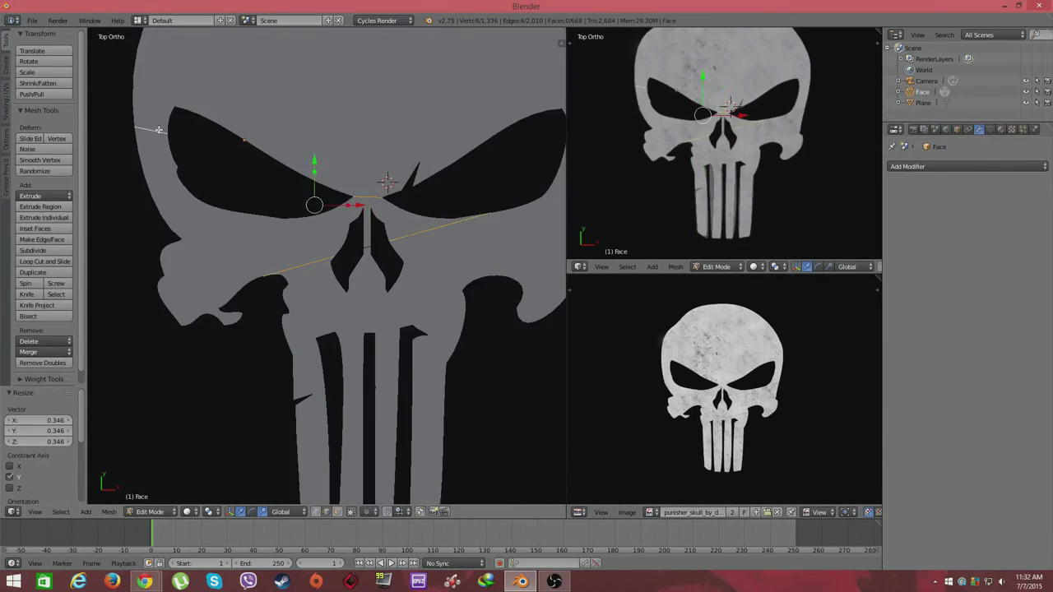
scroll(359, 258, down, 3)
scroll(425, 266, up, 4)
middle_drag(424, 266, 345, 213)
drag(305, 165, 305, 237)
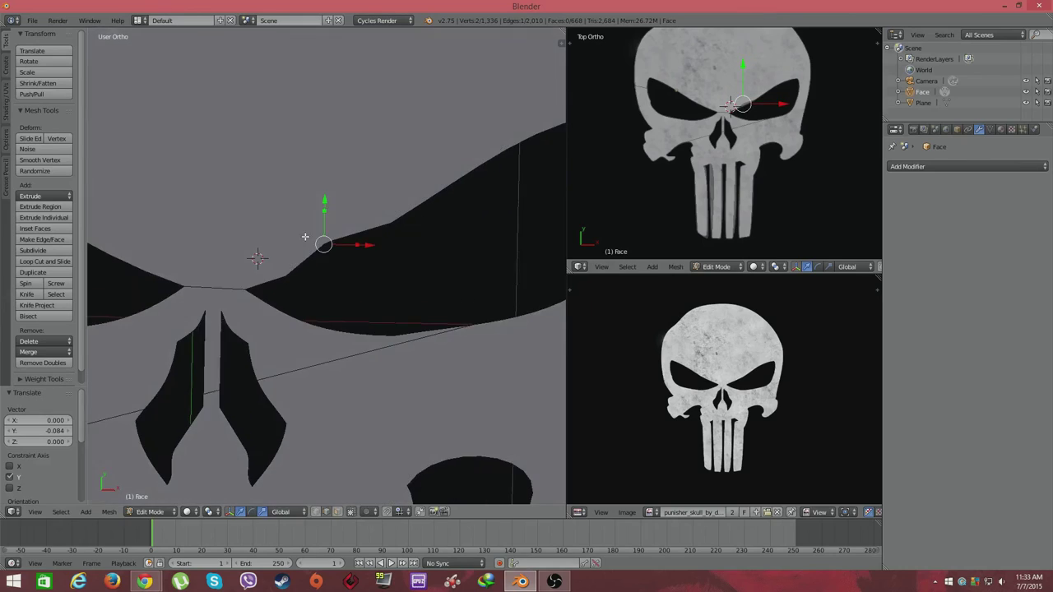
click(316, 208)
- Nudge a vertex near the eyes along Y, undo it, and leave Edit Mode in top view
middle_drag(315, 208, 255, 206)
key(KP_7)
scroll(228, 252, down, 3)
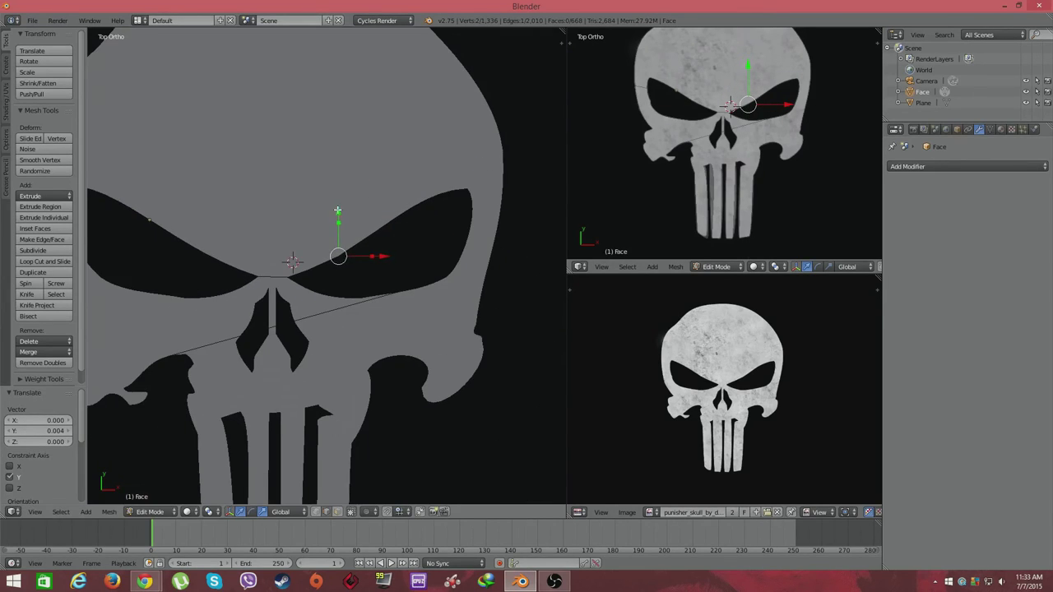
mouse_move(337, 246)
middle_down()
mouse_move(329, 210)
mouse_move(421, 163)
middle_up()
scroll(329, 210, up, 3)
drag(421, 163, 353, 477)
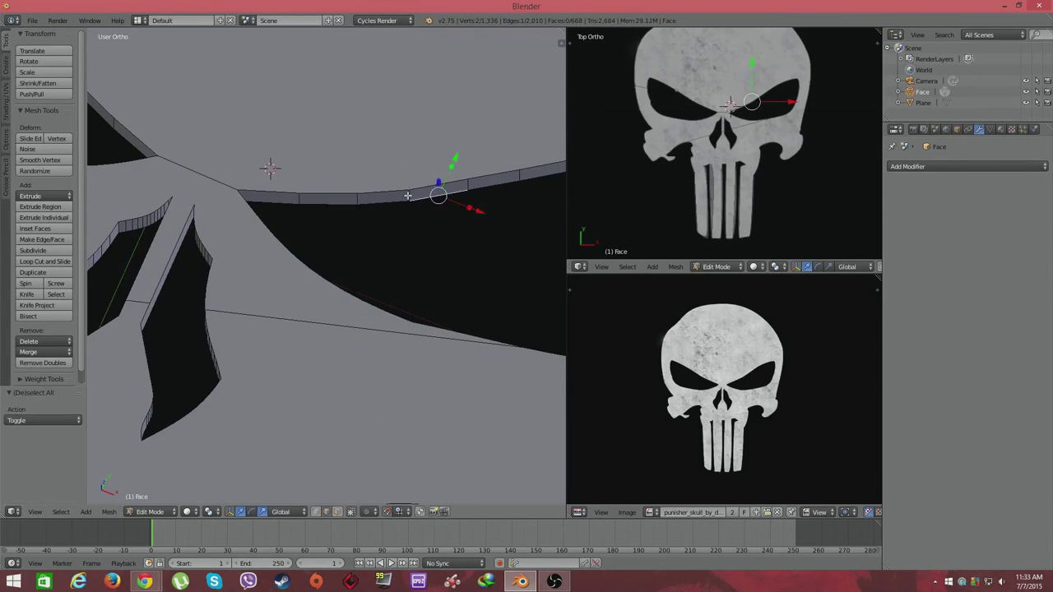
key(ctrl+z)
scroll(456, 213, down, 5)
middle_drag(457, 213, 198, 232)
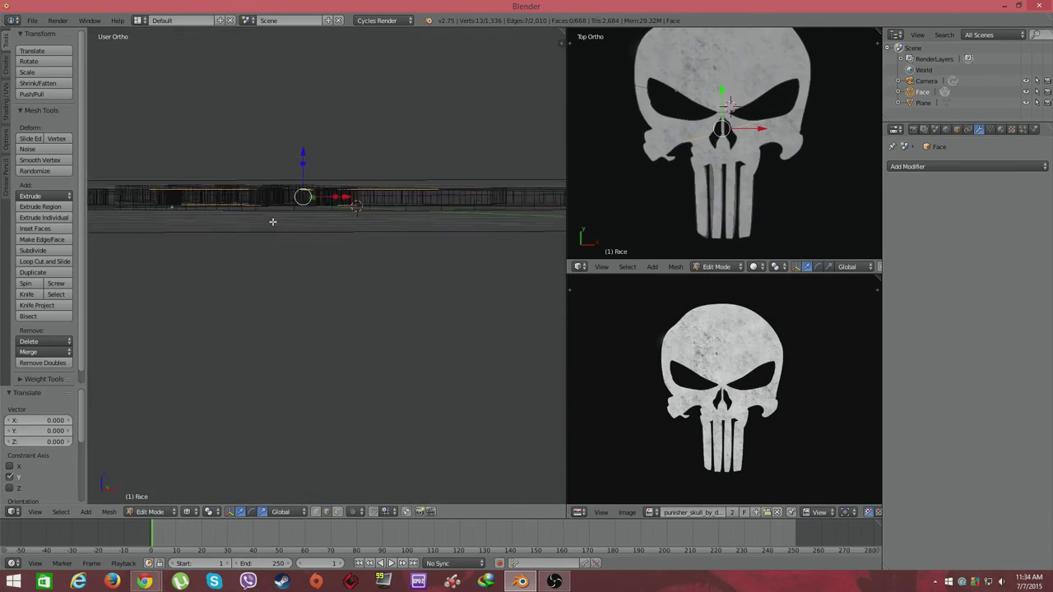
key(Tab)
key(shift+z)
key(KP_7)
- Give the backing plane and the skull each a Glossy BSDF and Diffuse BSDF Mix Shader material
click(1000, 129)
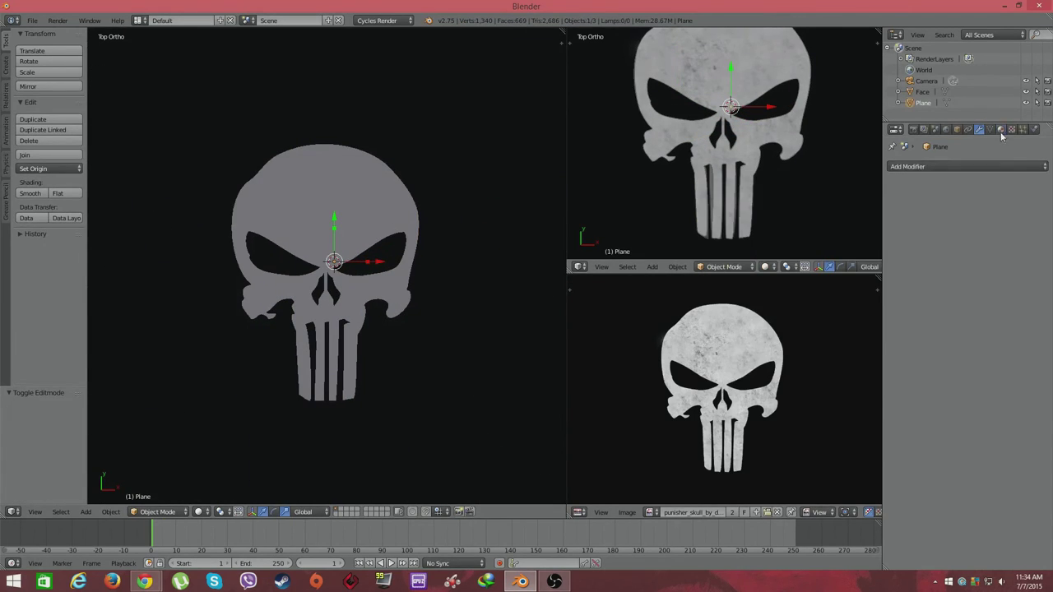
click(968, 336)
click(919, 251)
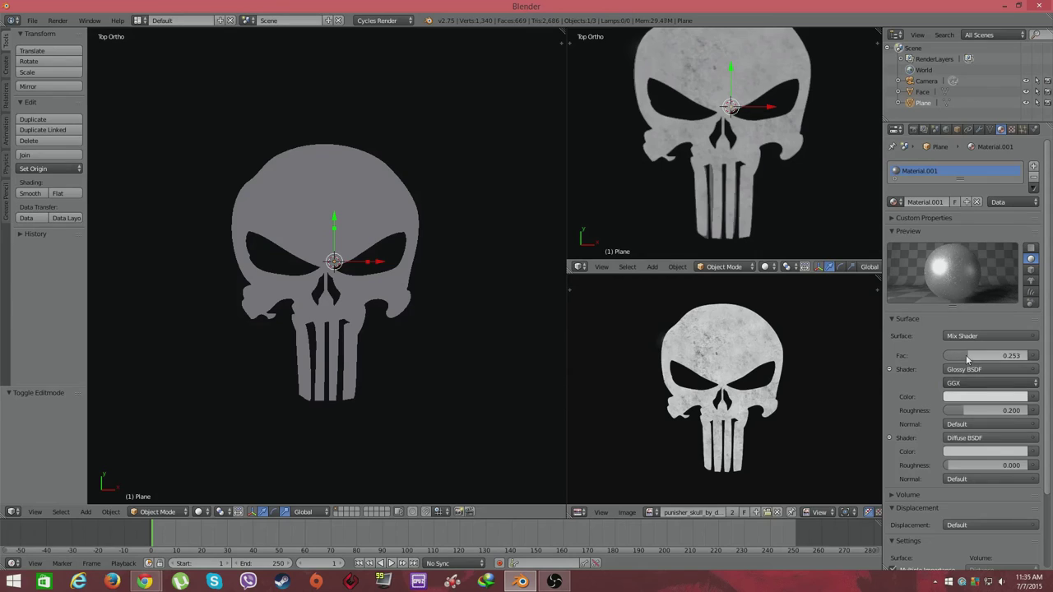
click(922, 92)
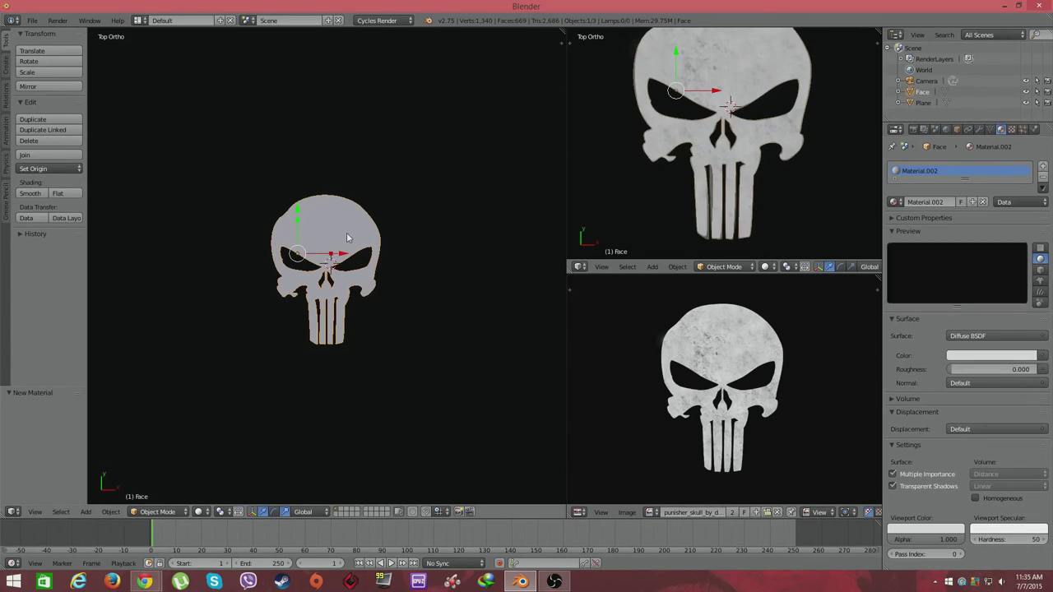
click(996, 369)
click(966, 175)
- Add a UV sphere to the scene and size it from the camera view
middle_drag(505, 309, 394, 214)
key(shift+a)
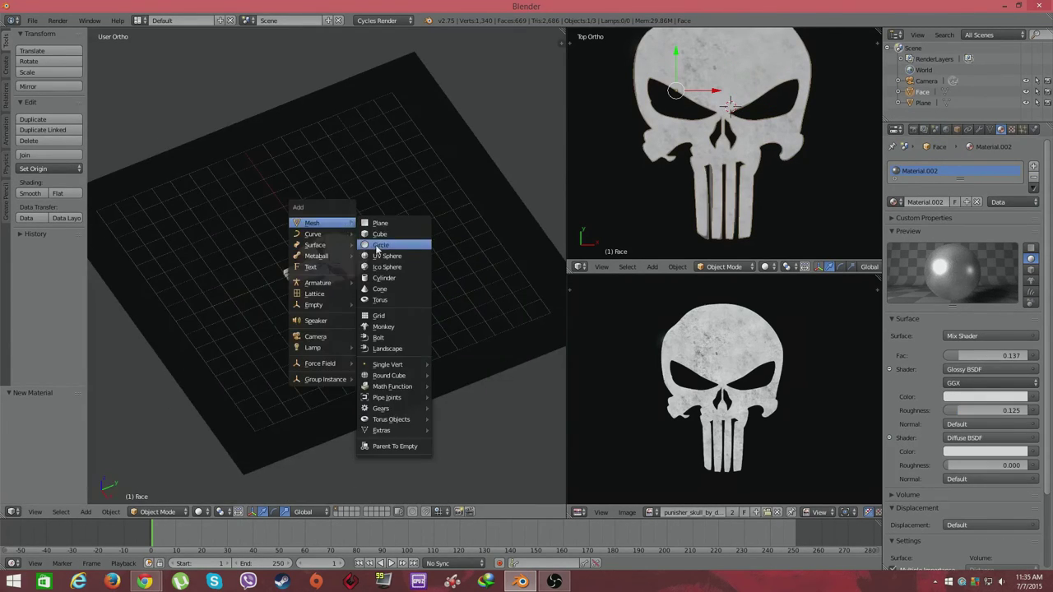
click(387, 242)
key(KP_0)
key(n)
scroll(279, 262, up, 2)
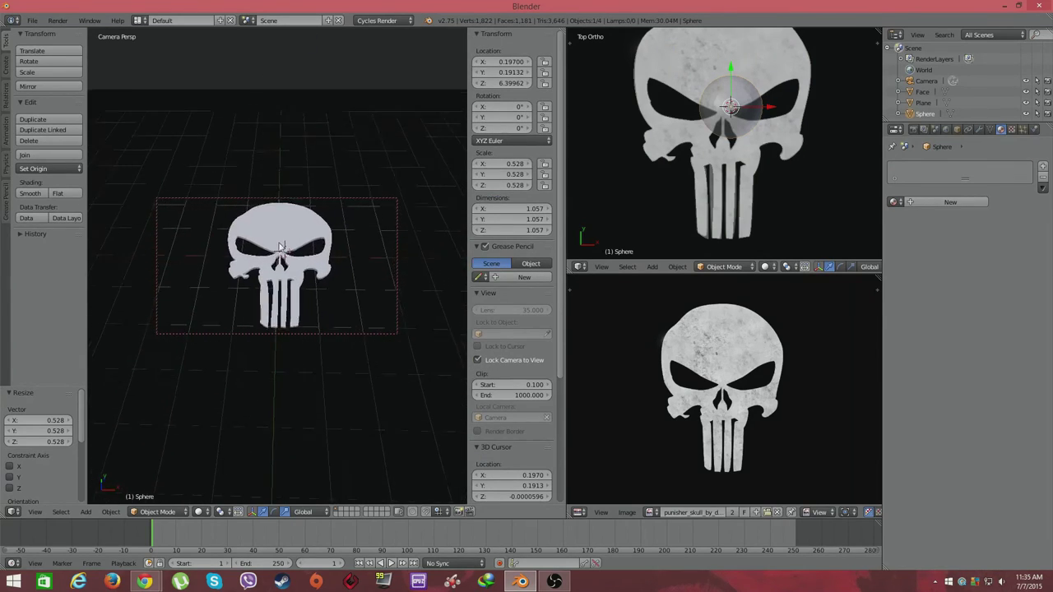
scroll(278, 241, up, 3)
key(g)
click(284, 239)
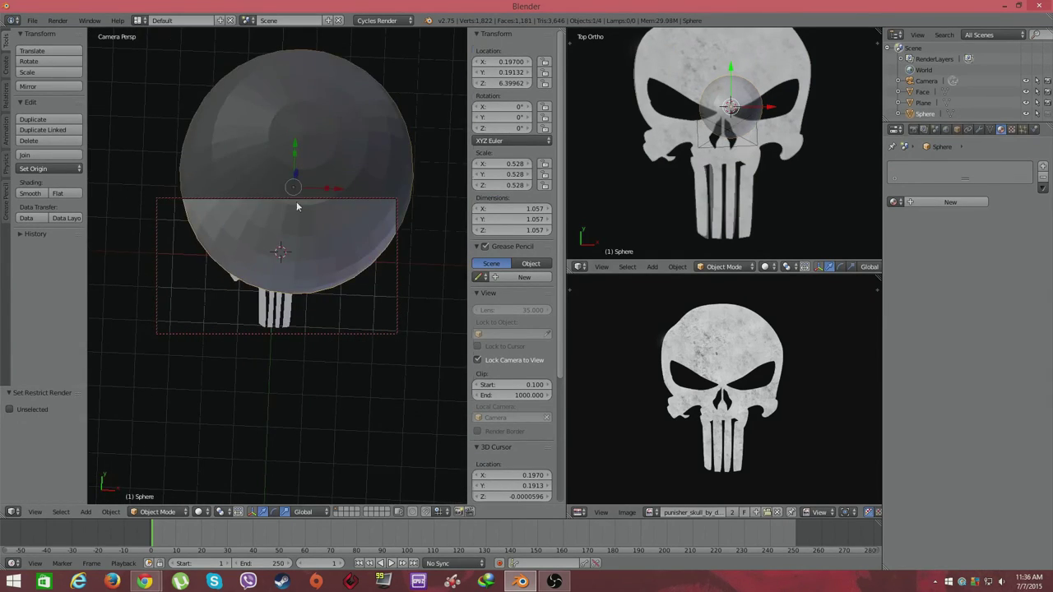
- Move the sphere up above the skull in the side view
key(h)
scroll(282, 234, down, 3)
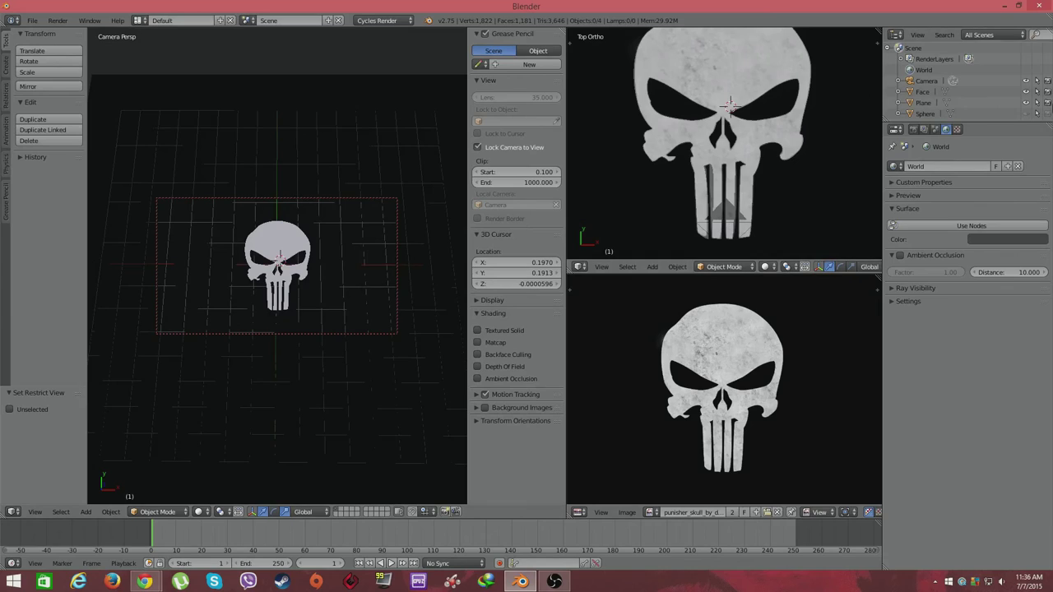
key(alt+h)
key(KP_3)
drag(281, 79, 277, 75)
- Give the sphere the existing emission material at strength 30 and set its glow colour
key(shift+F5)
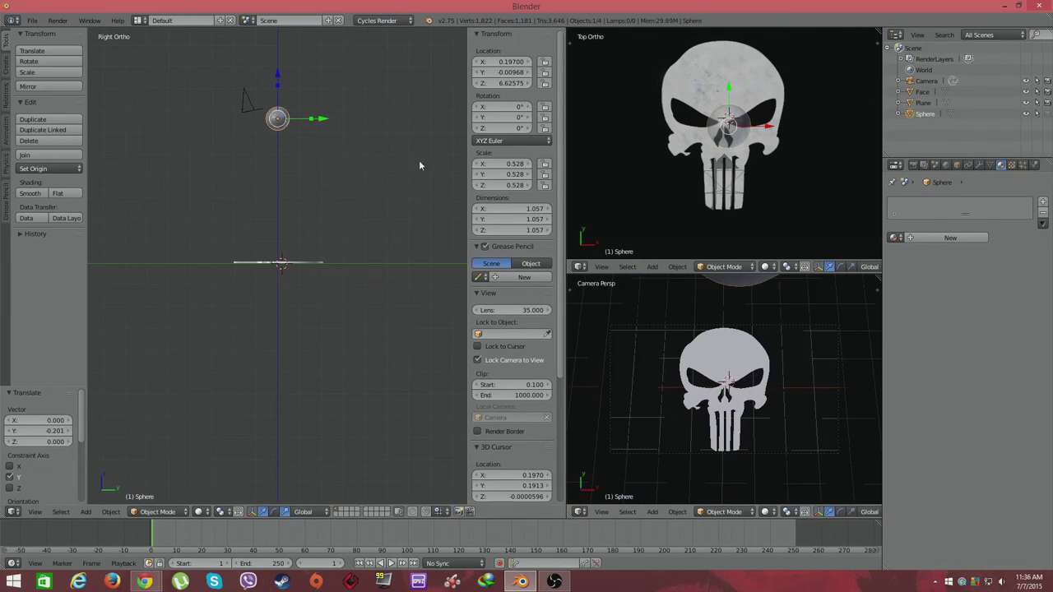
click(895, 237)
click(921, 322)
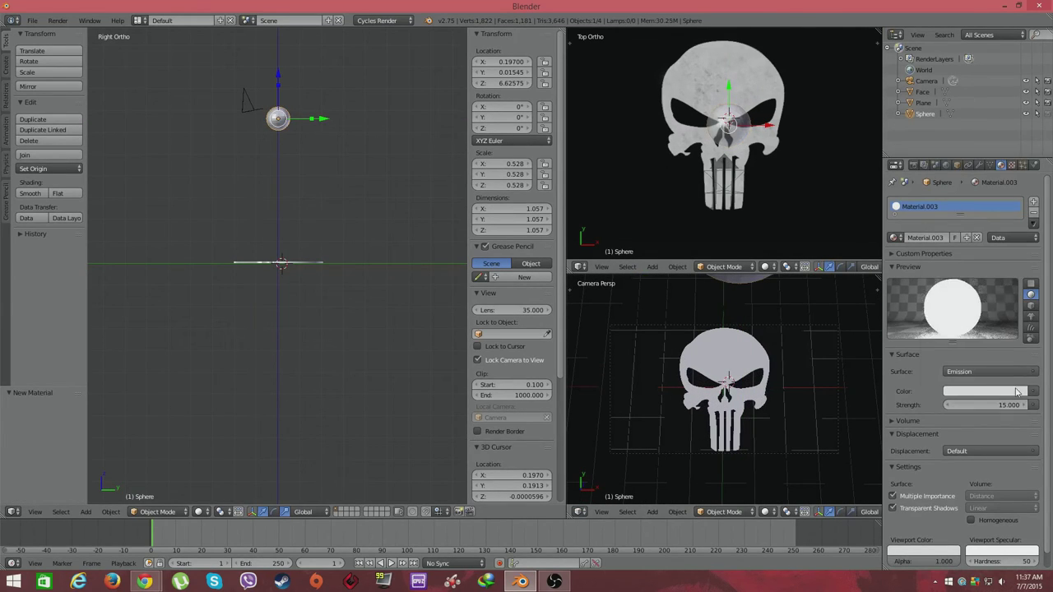
click(1017, 392)
key(shift+z)
drag(1002, 363, 979, 367)
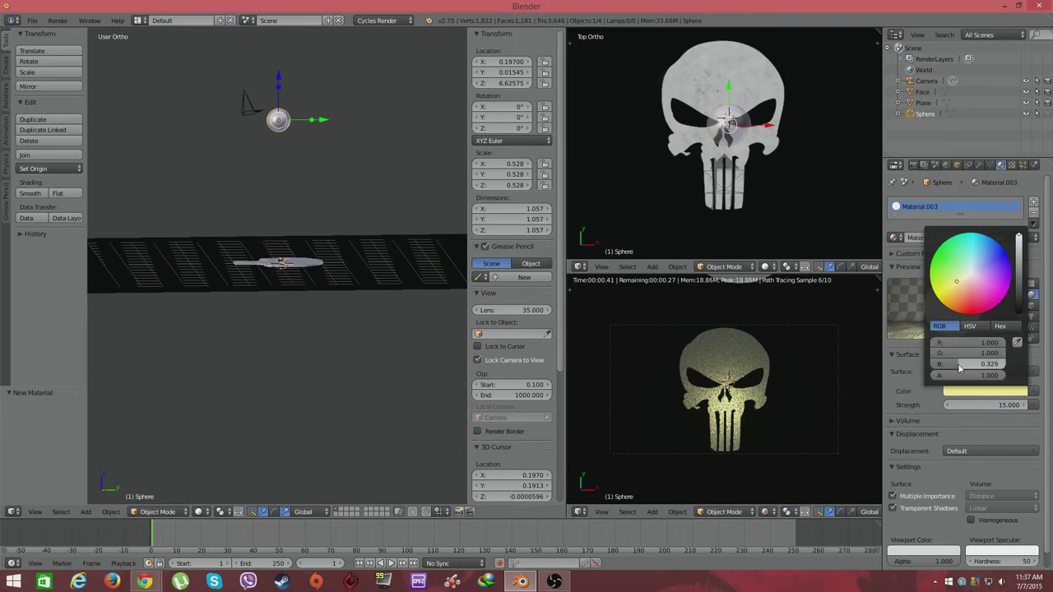
- Reposition the sphere light along Z and X, then set the skull's Diffuse roughness to 0.055
key(g)
key(z)
key(Return)
right_click(282, 263)
right_click(278, 116)
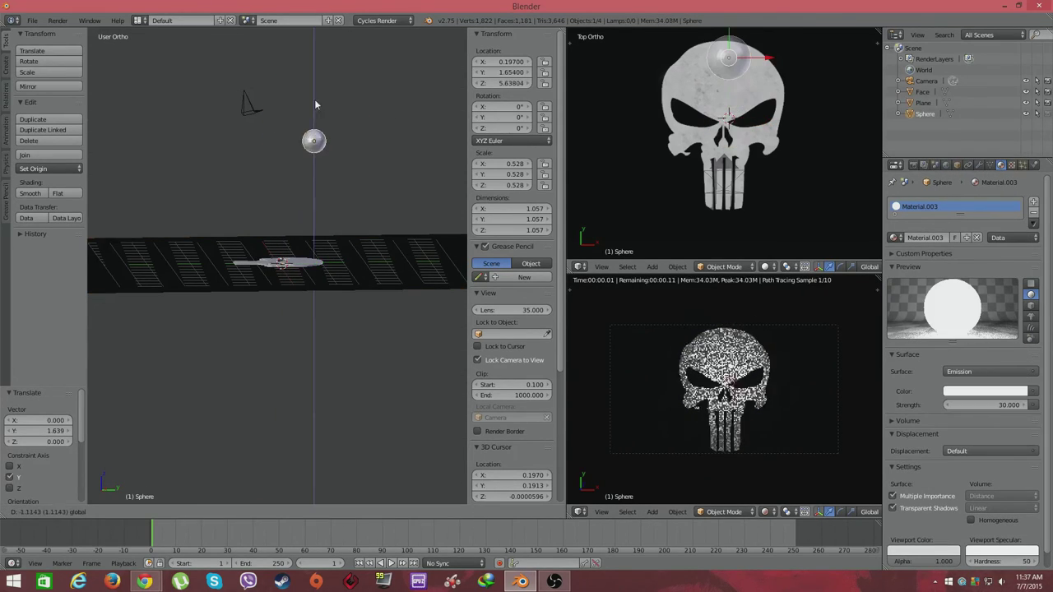
key(g)
key(x)
key(Return)
key(KP_3)
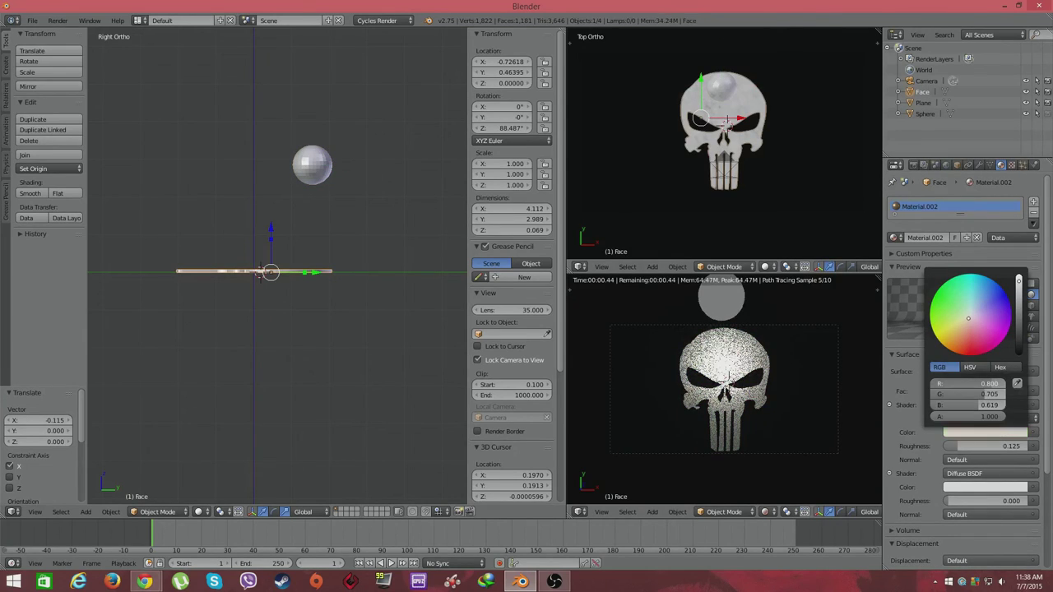
drag(986, 500, 997, 501)
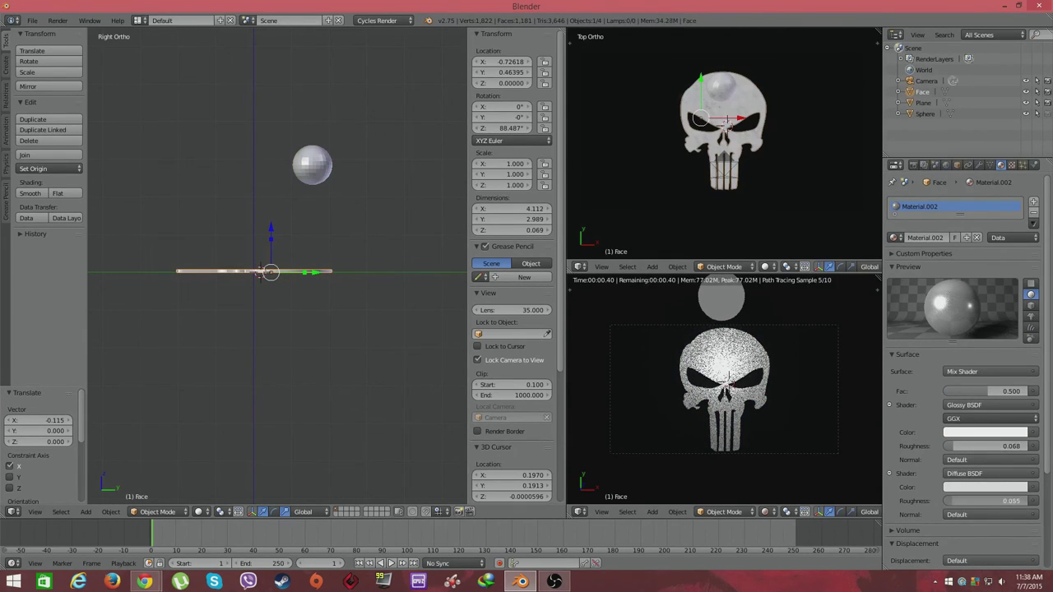
- Preview the scene in rendered view through the camera and lower the sphere light toward the skull
key(shift+z)
middle_drag(271, 329, 296, 313)
scroll(297, 313, up, 4)
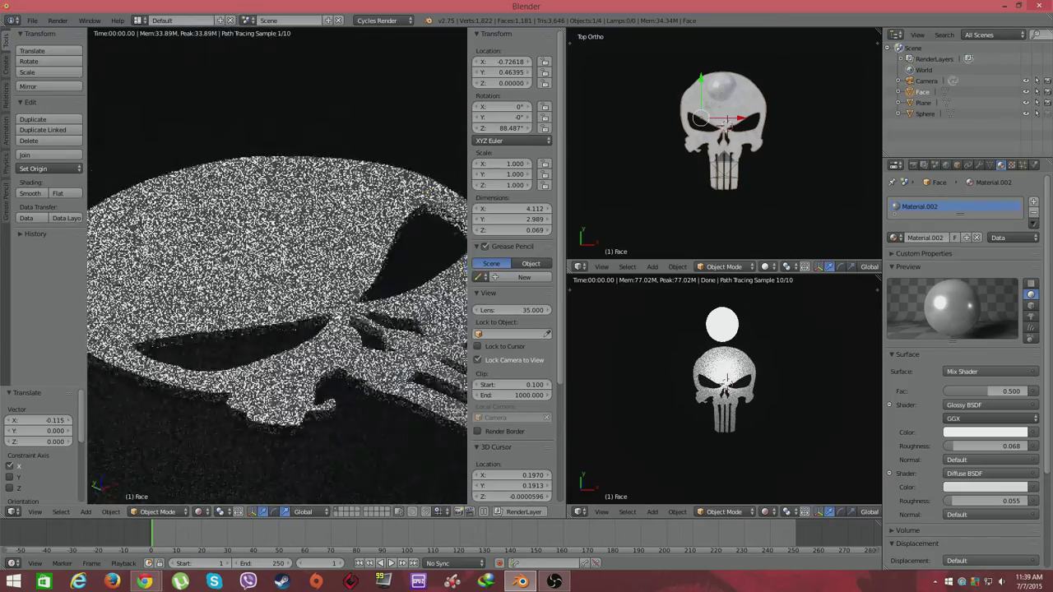
key(KP_0)
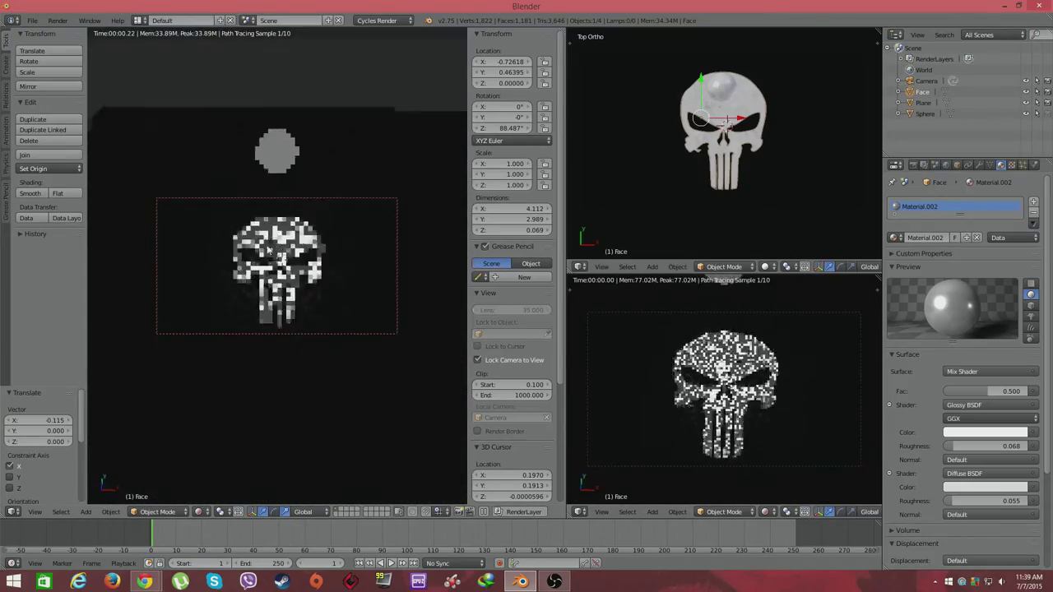
scroll(263, 265, up, 2)
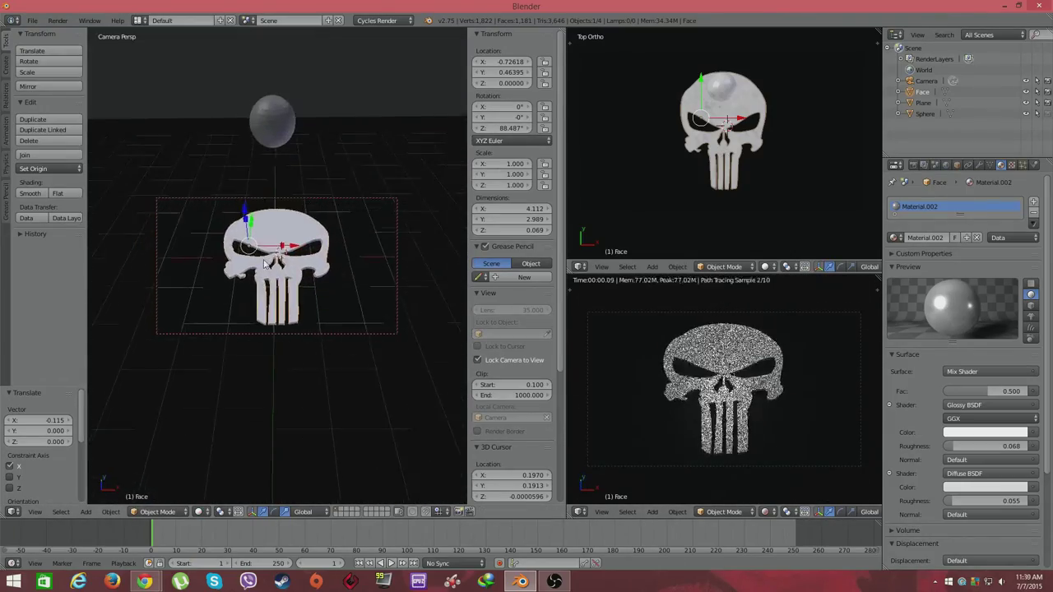
right_drag(271, 113, 270, 100)
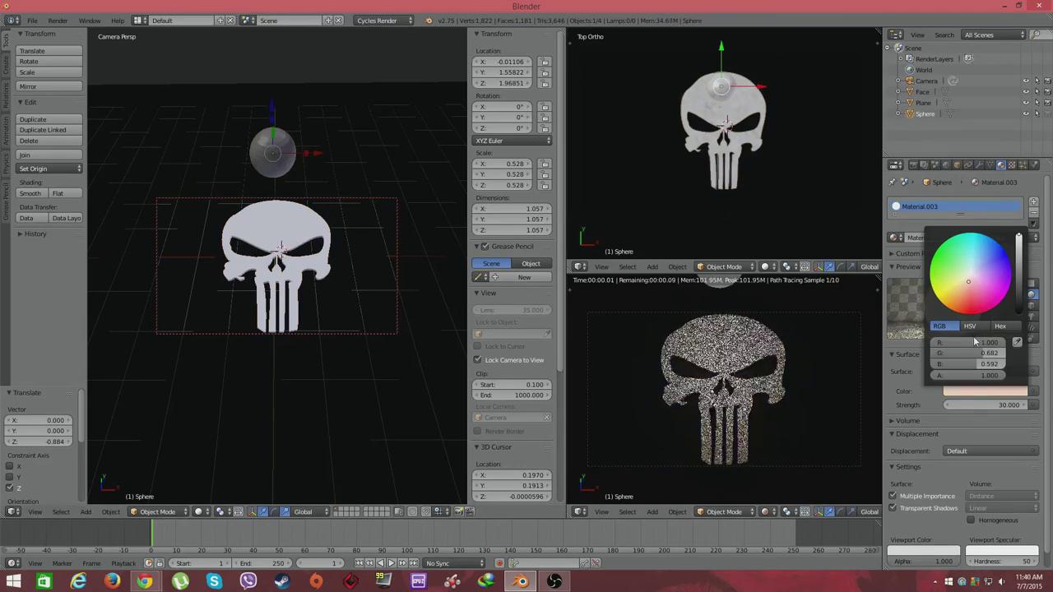
- Select the ground plane, orbit around the skull, and enter Edit Mode on the skull mesh
right_click(310, 223)
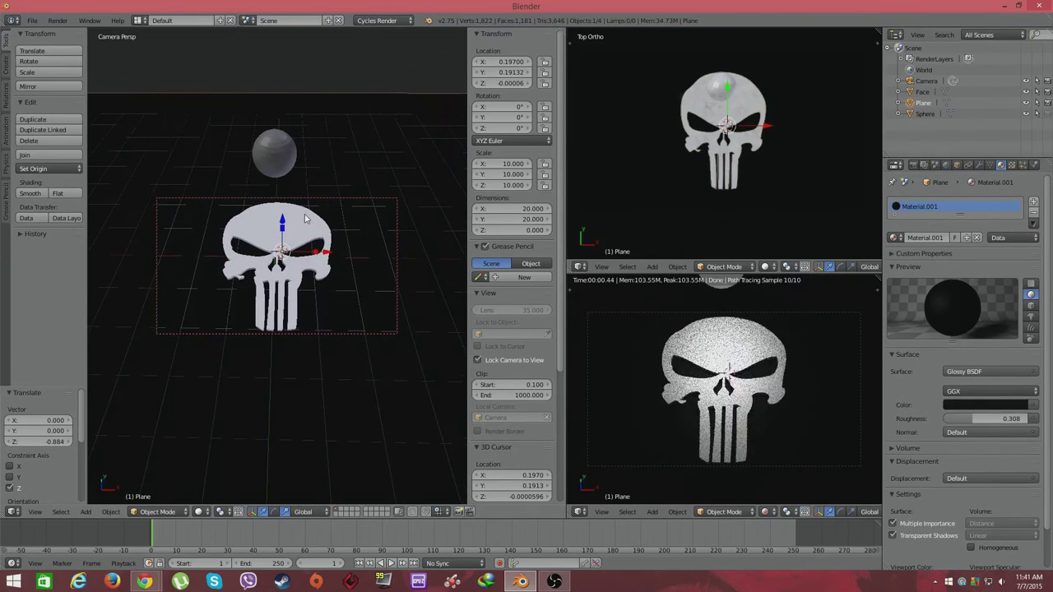
middle_drag(288, 230, 403, 230)
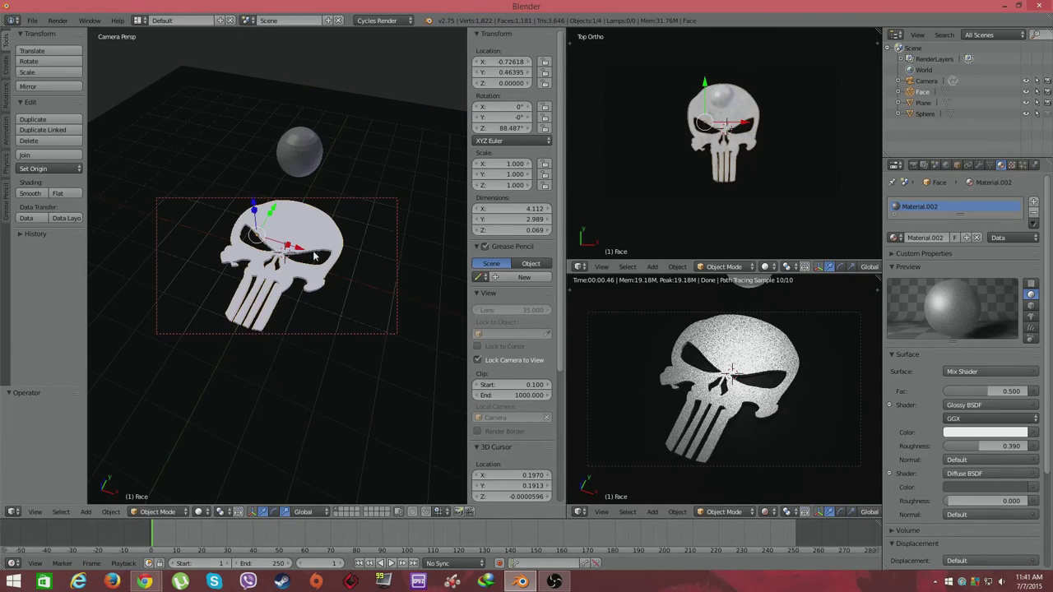
key(Tab)
mouse_move(329, 310)
middle_down()
mouse_move(291, 393)
mouse_move(279, 346)
middle_up()
- Select an edge on the skull's outline and try scaling it, then cancel the resize
right_click(277, 340)
scroll(247, 376, up, 3)
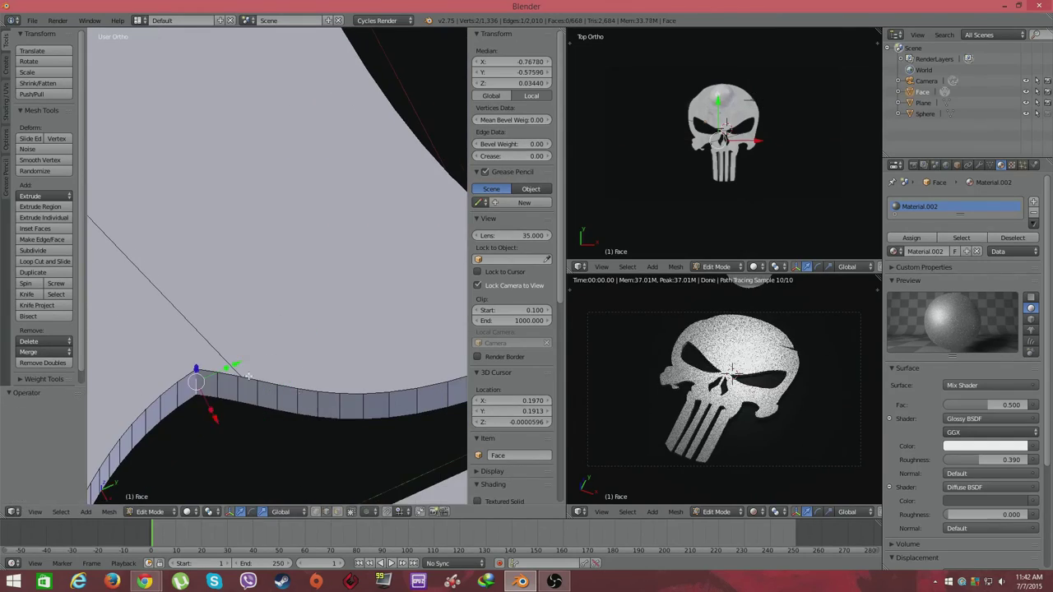
scroll(394, 391, down, 5)
key(s)
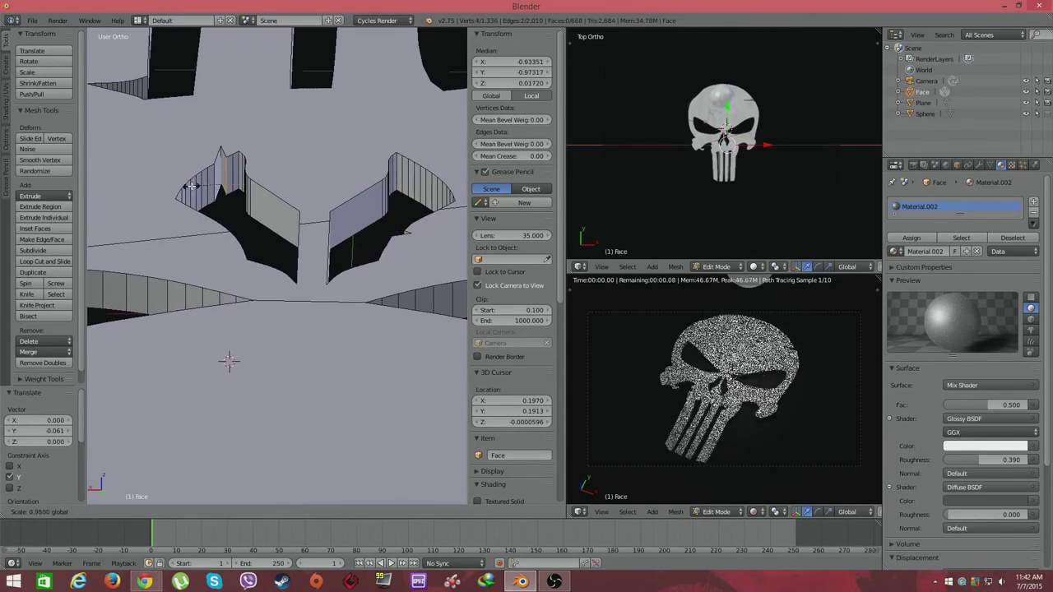
right_click(199, 179)
mouse_move(199, 179)
middle_down()
mouse_move(291, 228)
mouse_move(441, 171)
middle_up()
scroll(329, 271, up, 3)
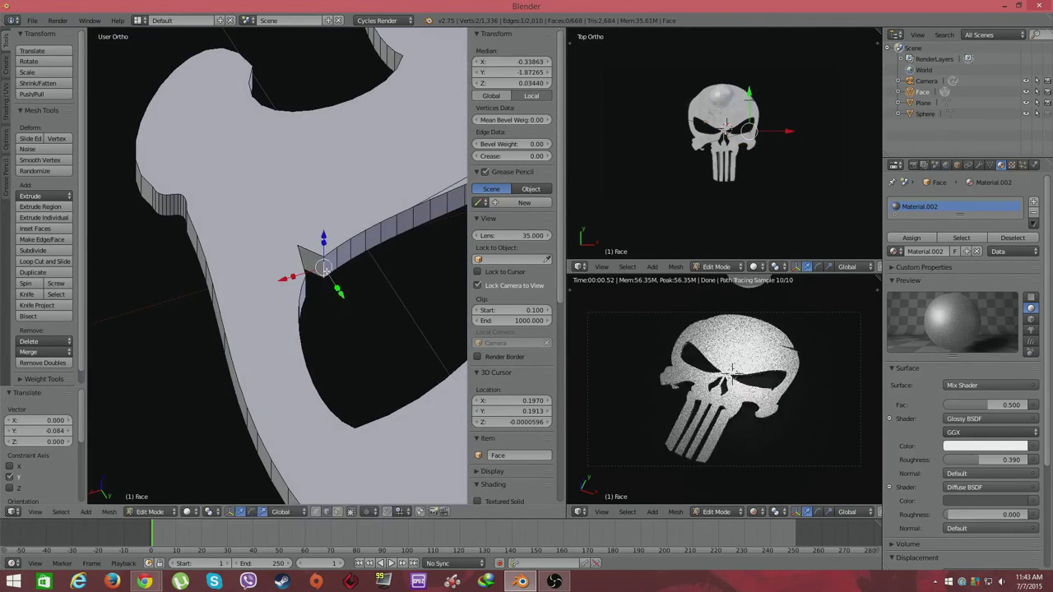
- Shift a couple of outline edges to start chipping the skull's edge
right_click(287, 290)
click(262, 307)
scroll(262, 308, up, 3)
right_click(245, 310)
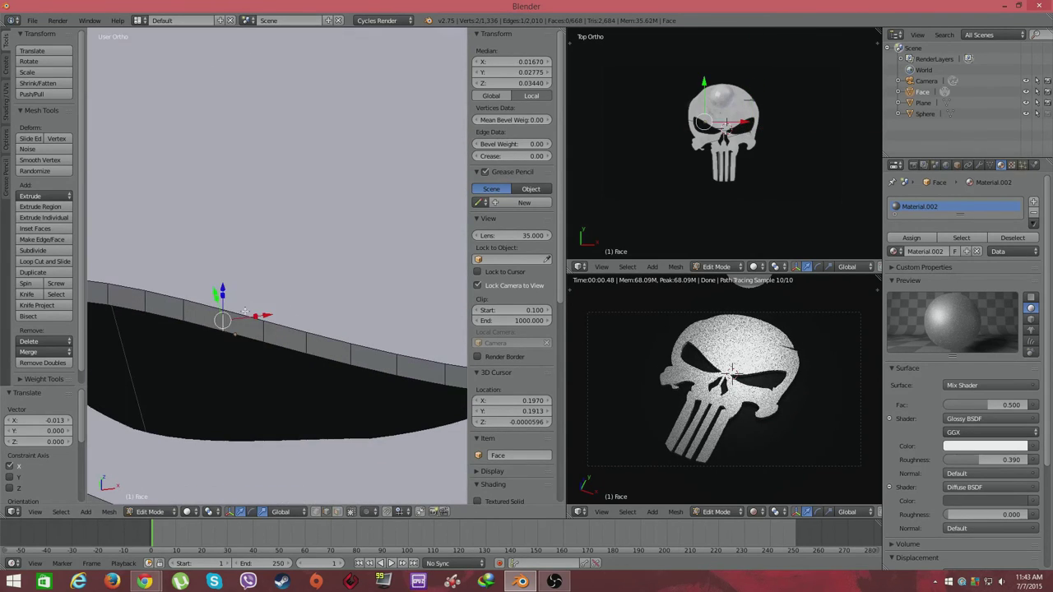
scroll(186, 299, up, 3)
middle_drag(186, 299, 305, 202)
scroll(305, 202, up, 3)
scroll(305, 201, down, 2)
- Nudge an edge on the skull's side slightly along X to form a chip
right_click(240, 275)
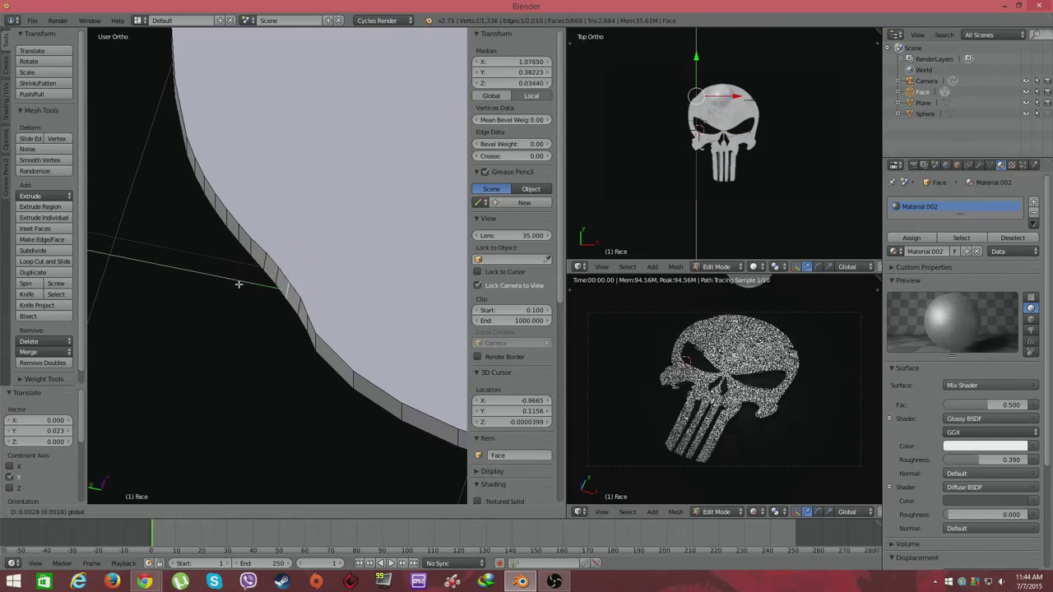
click(243, 284)
scroll(243, 285, down, 3)
middle_drag(244, 285, 271, 329)
scroll(271, 329, up, 2)
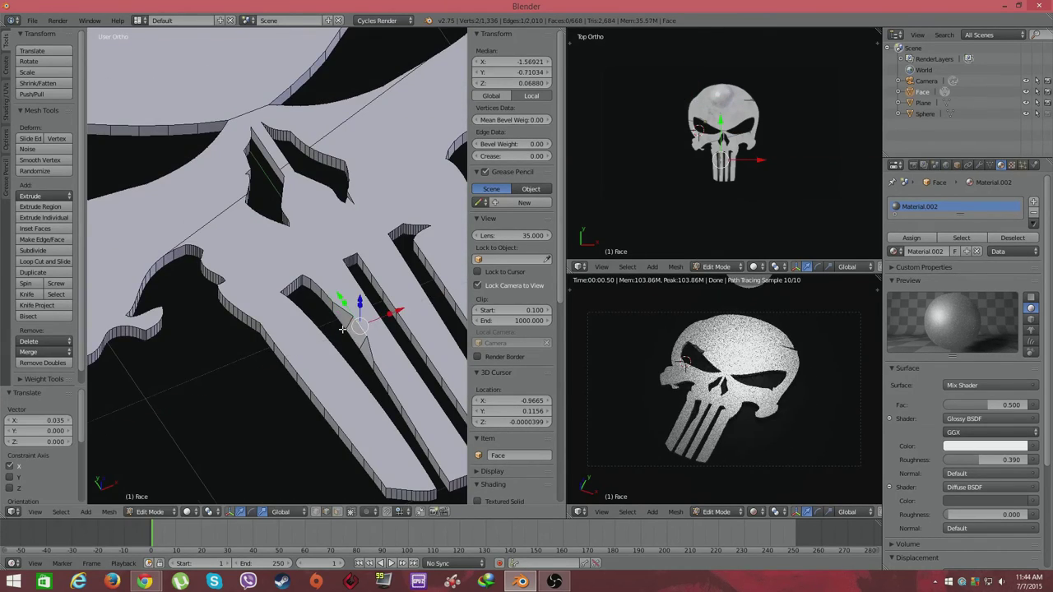
drag(247, 399, 240, 397)
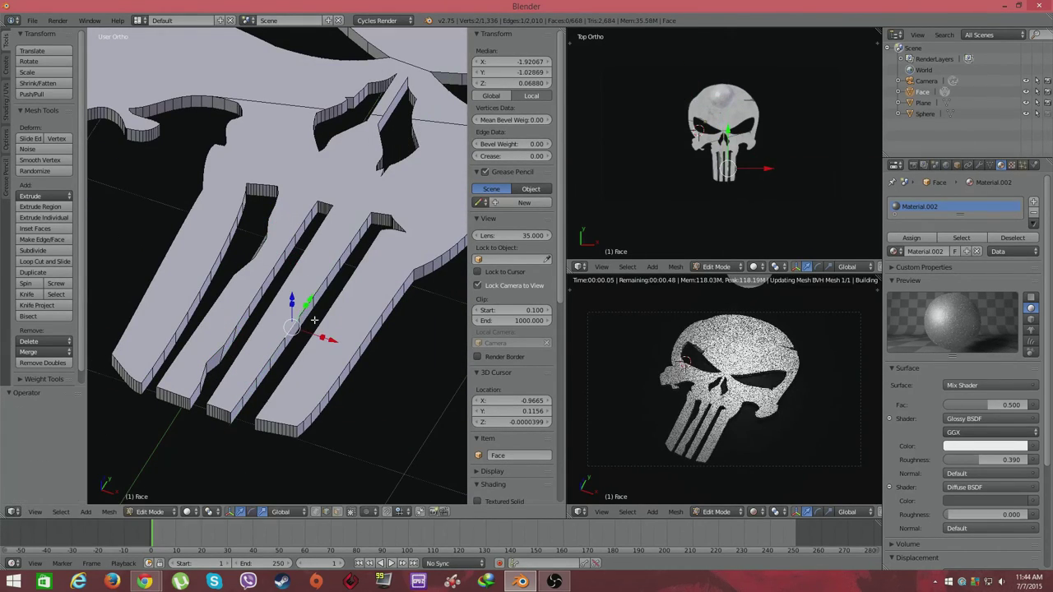
click(301, 401)
scroll(301, 400, down, 2)
scroll(301, 400, up, 3)
- Move an eye-socket edge along the X axis to notch the eye outline
middle_drag(301, 400, 238, 378)
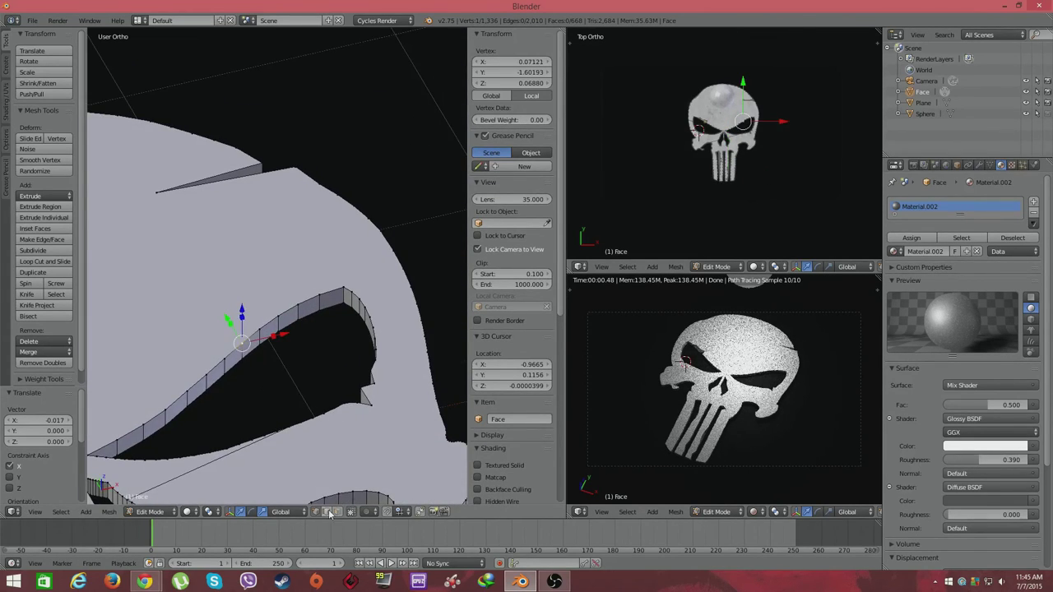
scroll(222, 418, up, 1)
scroll(223, 417, up, 1)
key(g)
key(x)
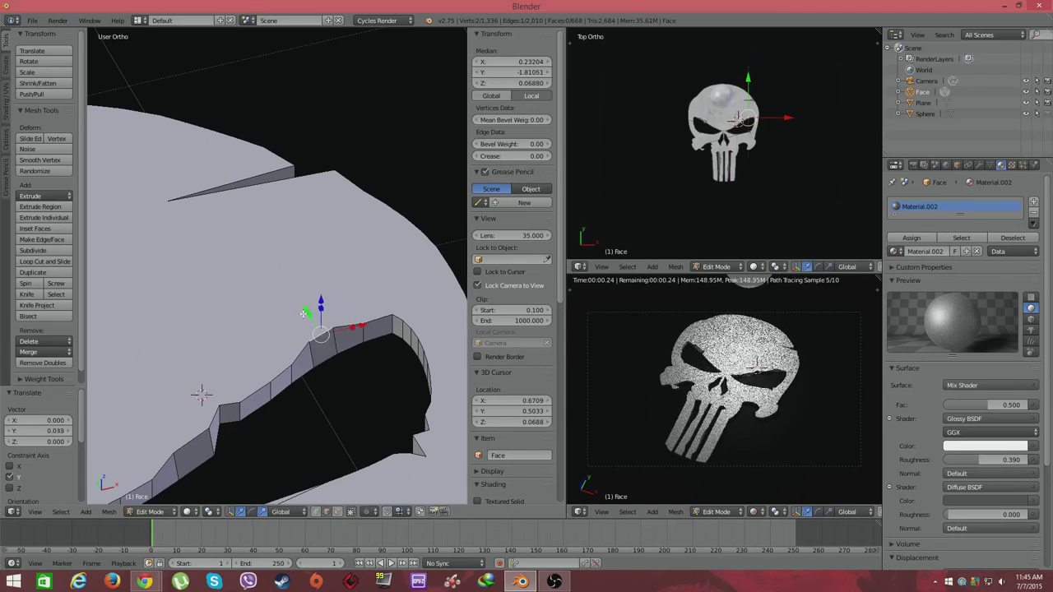
click(201, 394)
scroll(202, 394, down, 3)
- Move a face on the teeth vertically along Z to break their outline
middle_drag(202, 394, 217, 333)
scroll(218, 333, up, 3)
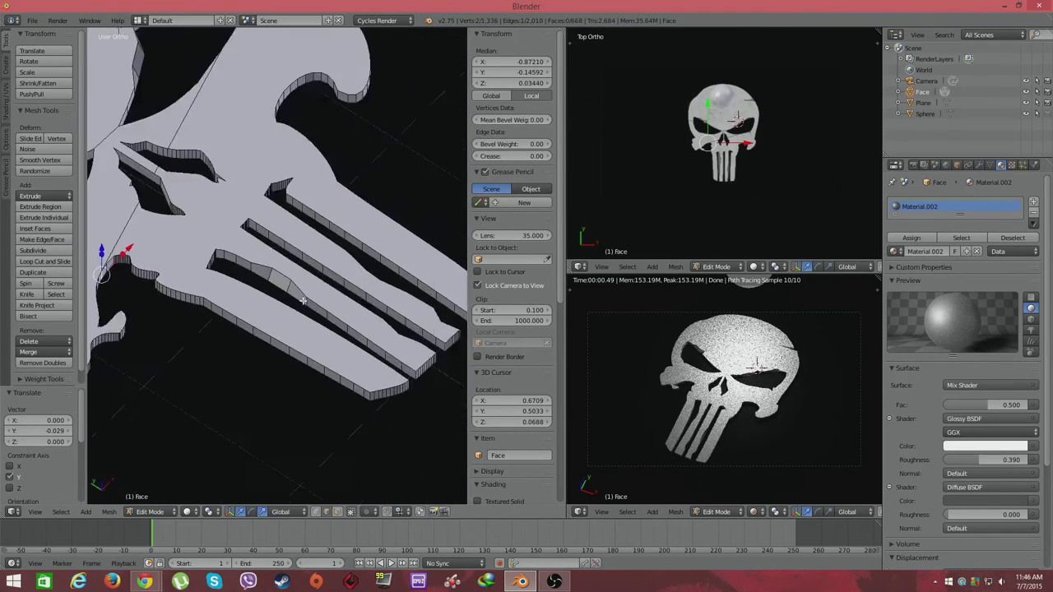
click(271, 255)
mouse_move(272, 255)
middle_down()
mouse_move(185, 401)
mouse_move(321, 353)
middle_up()
right_click(321, 353)
key(g)
key(z)
click(325, 326)
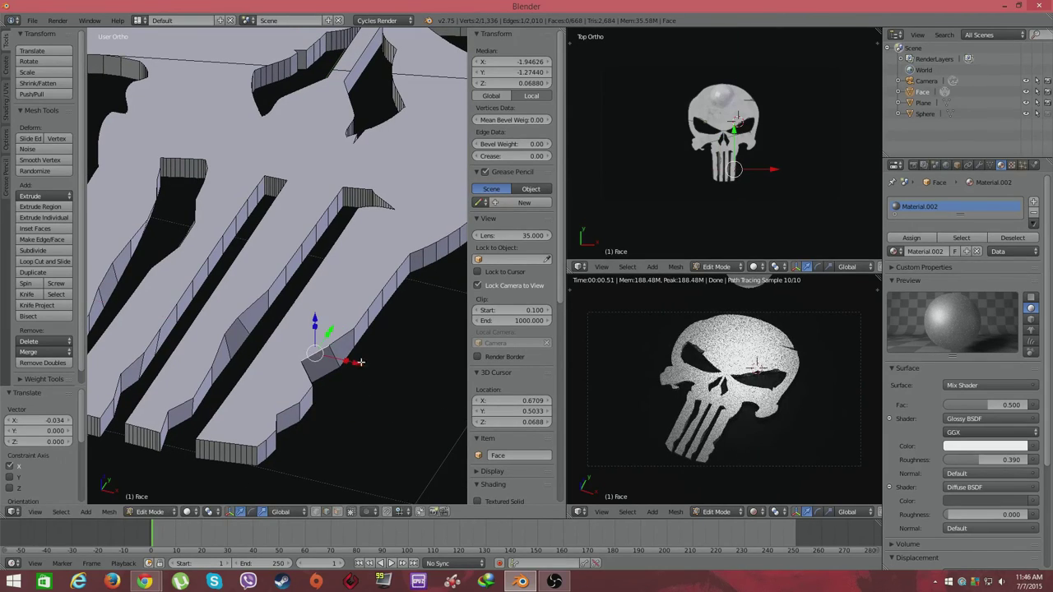
- Pull an edge at the top of the skull into a long crack and shrink its face
drag(348, 404, 341, 404)
scroll(405, 299, down, 3)
scroll(294, 298, up, 3)
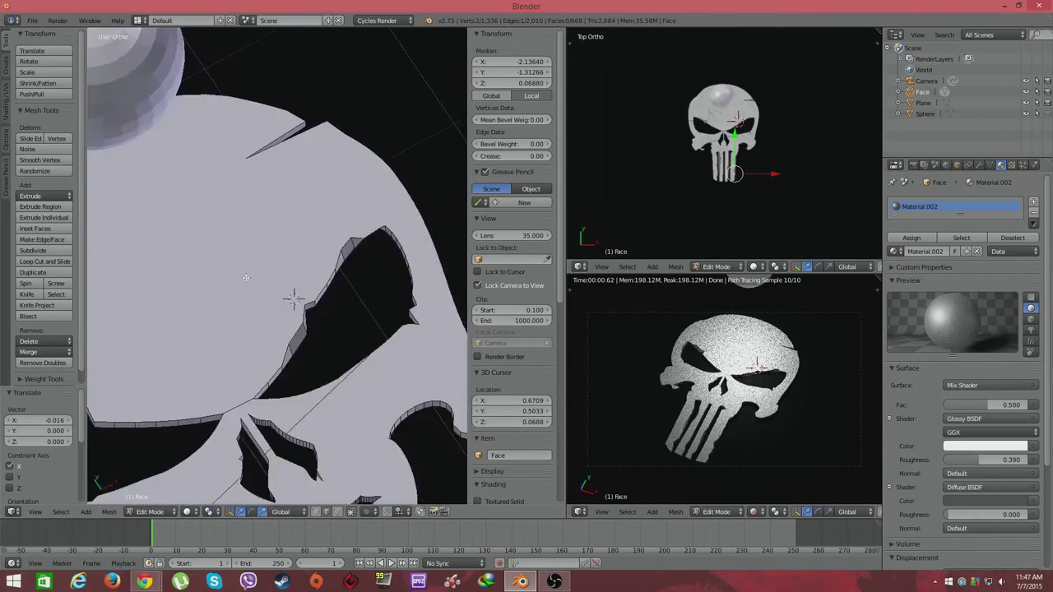
middle_drag(293, 299, 93, 406)
click(303, 327)
middle_drag(303, 328, 286, 419)
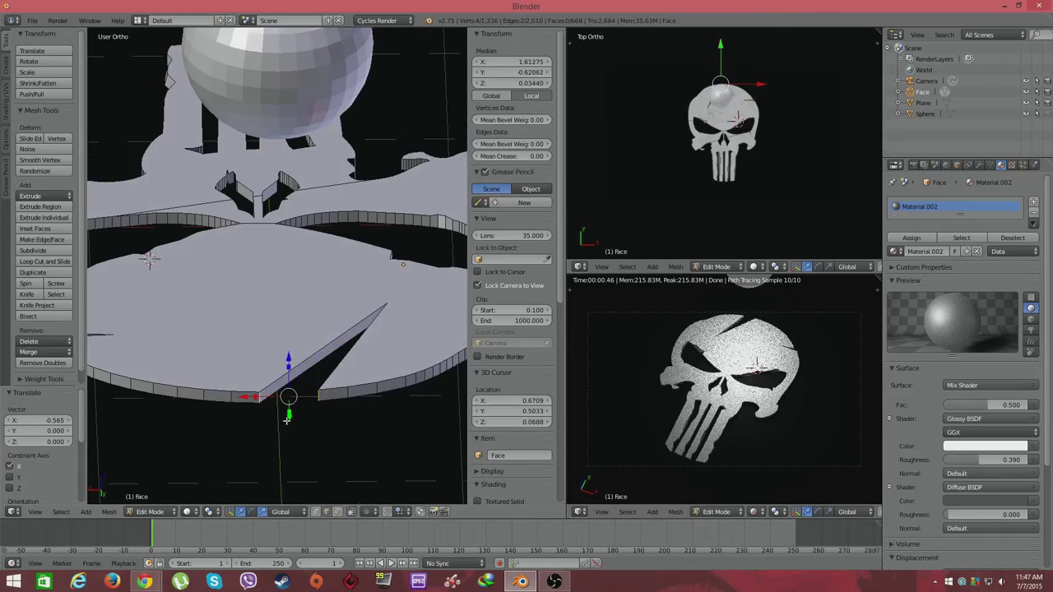
click(286, 382)
mouse_move(286, 382)
middle_down()
mouse_move(295, 376)
mouse_move(272, 354)
mouse_move(304, 296)
mouse_move(336, 353)
middle_up()
key(s)
click(294, 376)
scroll(295, 376, down, 2)
- Move several edges near the eye along X to make jagged notches
right_click(265, 347)
key(g)
key(x)
click(265, 346)
right_click(251, 328)
click(296, 304)
right_click(337, 353)
key(g)
key(x)
click(360, 275)
middle_drag(359, 275, 305, 258)
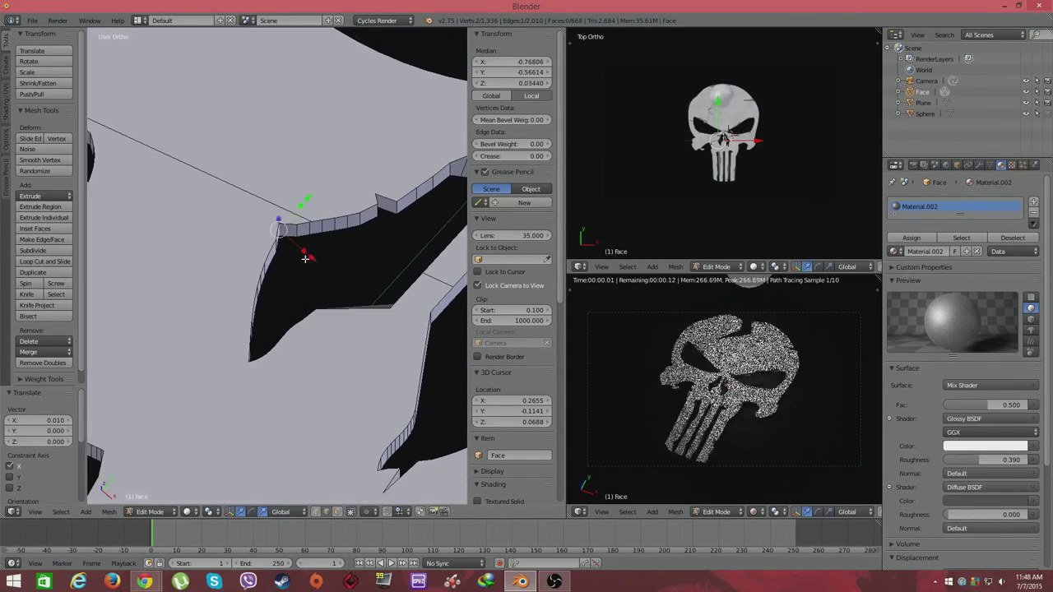
- Shift another outline edge along X to add a further chip
mouse_move(330, 355)
middle_down()
mouse_move(356, 288)
mouse_move(208, 264)
mouse_move(264, 408)
middle_up()
right_click(353, 292)
key(g)
key(x)
click(354, 292)
click(364, 324)
- Move an outline vertex along the Y axis to deepen a crack
right_click(340, 330)
right_click(355, 288)
key(g)
key(y)
click(208, 264)
- Check hidden edges in wireframe, select a second vertex, and leave Edit Mode
key(z)
shift+right_click(264, 408)
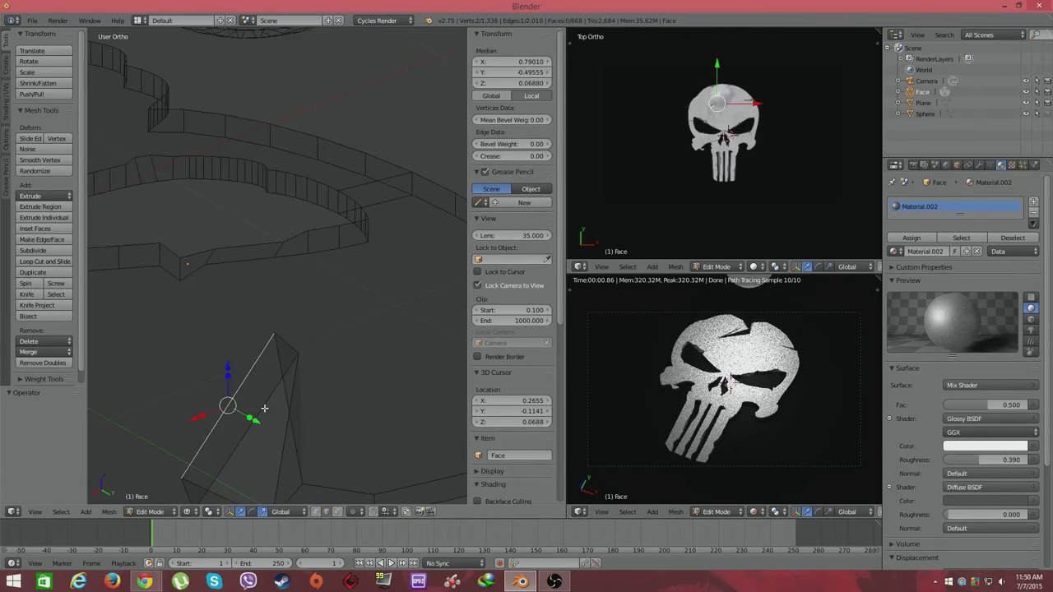
key(z)
scroll(188, 332, down, 3)
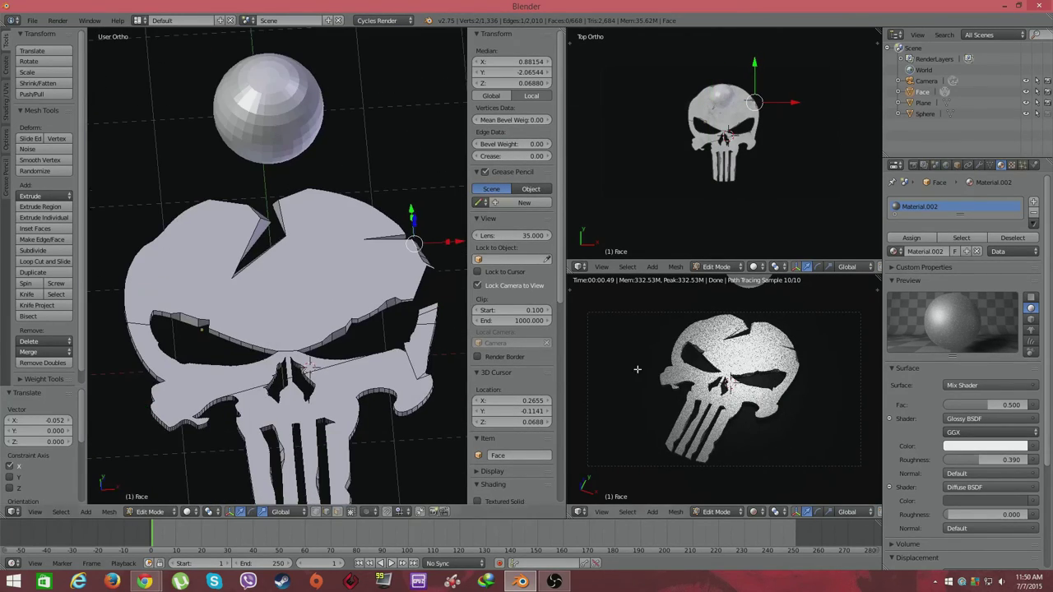
middle_drag(188, 331, 306, 233)
scroll(376, 350, down, 3)
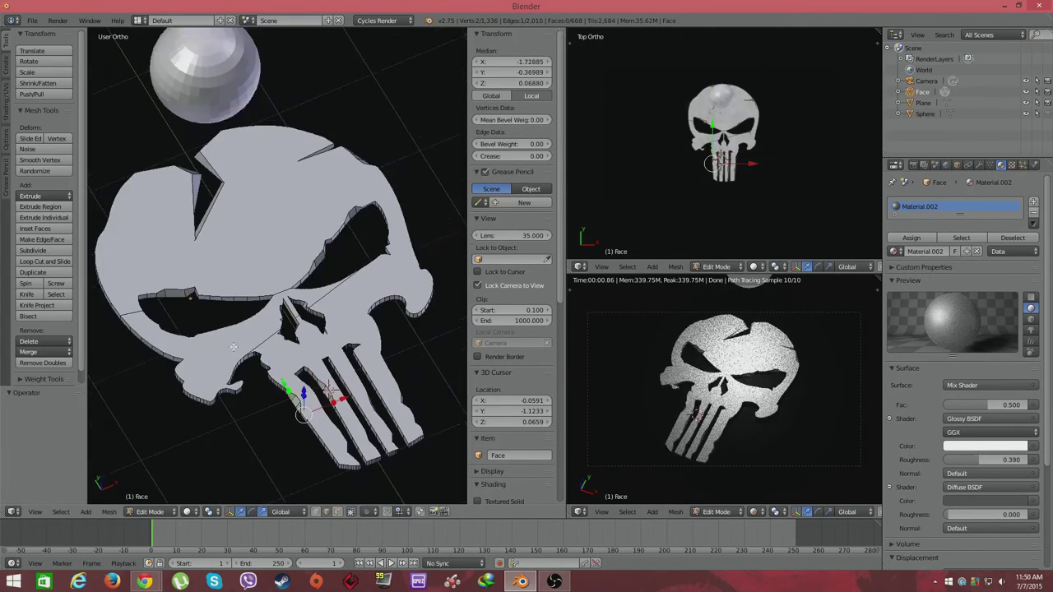
middle_drag(376, 349, 288, 329)
key(Tab)
- Add a cylinder mesh and scale it down into a thin peg
right_click(461, 437)
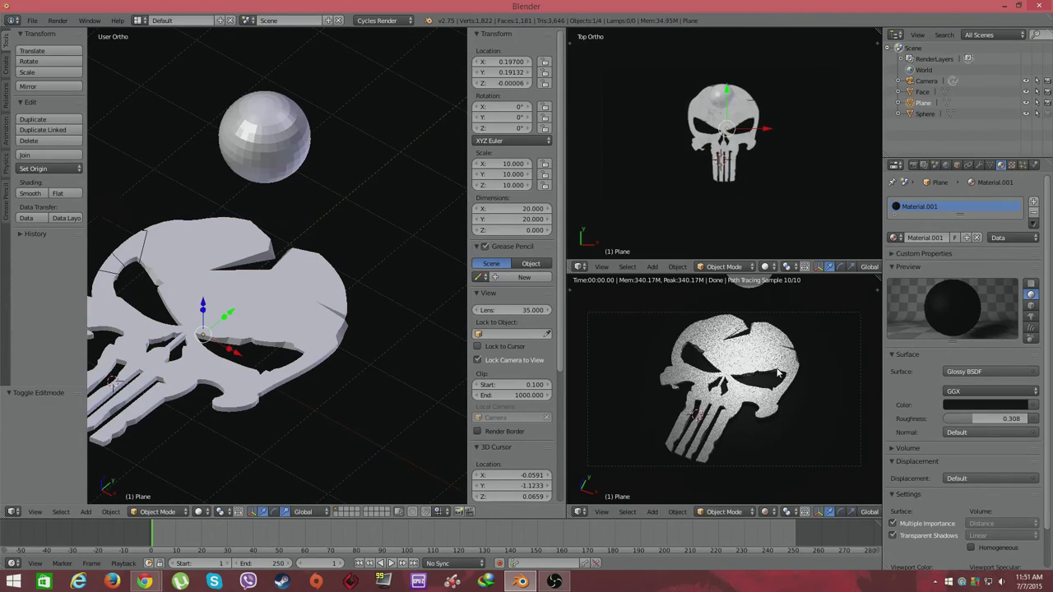
middle_drag(112, 383, 247, 288)
scroll(247, 288, down, 3)
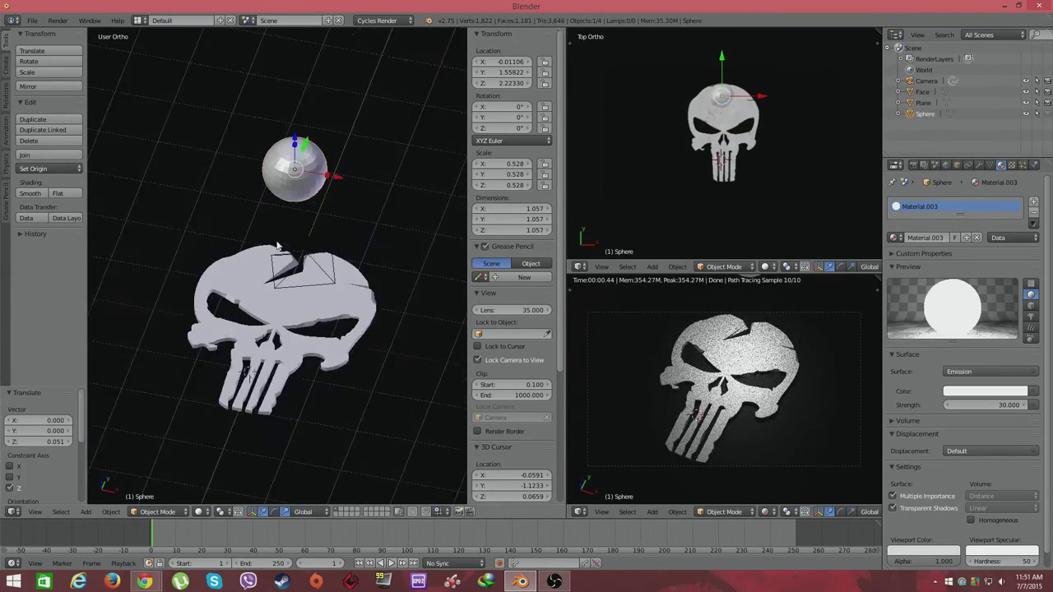
key(shift+a)
click(341, 311)
key(s)
click(260, 235)
scroll(260, 235, up, 5)
- Taper one end of the cylinder into a cone and position it over the skull
key(Tab)
key(z)
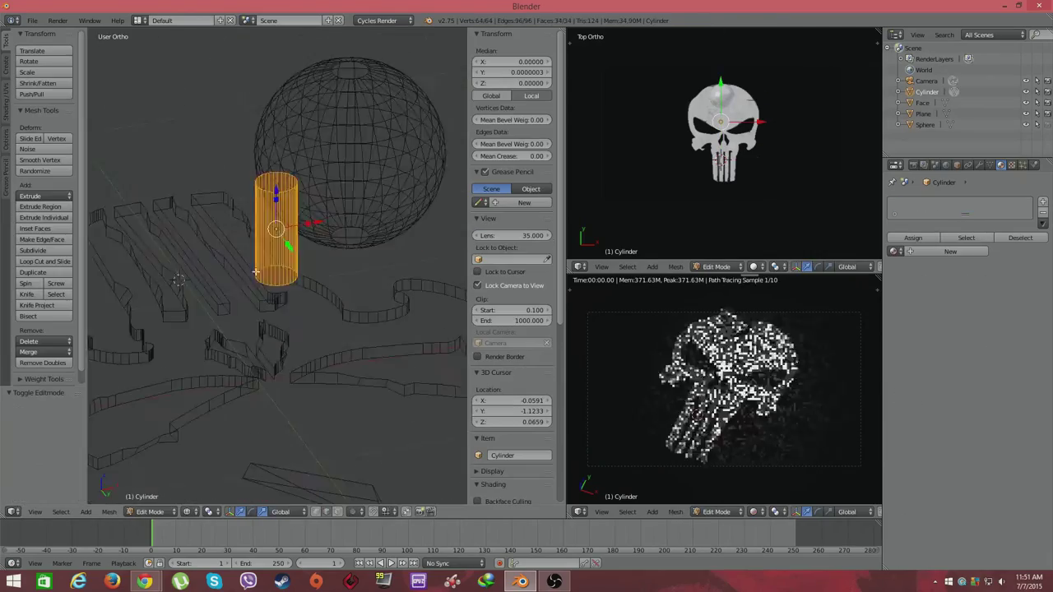
key(s)
click(280, 345)
mouse_move(280, 345)
middle_down()
mouse_move(321, 374)
mouse_move(329, 272)
middle_up()
key(Tab)
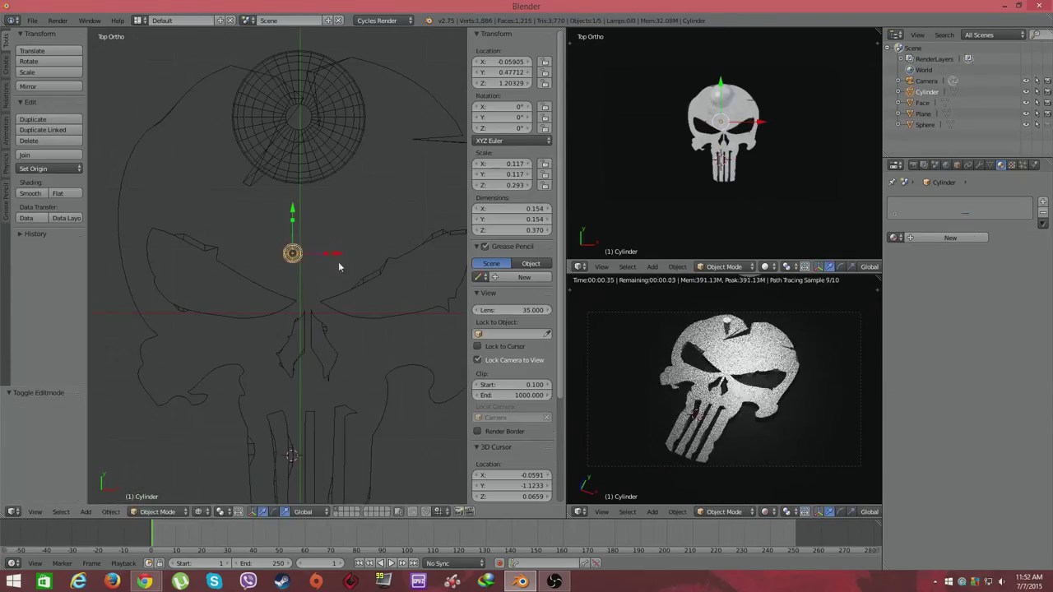
drag(338, 262, 304, 239)
middle_drag(305, 238, 313, 248)
key(z)
- Apply a Boolean modifier on the skull using the cylinder as the cutter
right_click(247, 371)
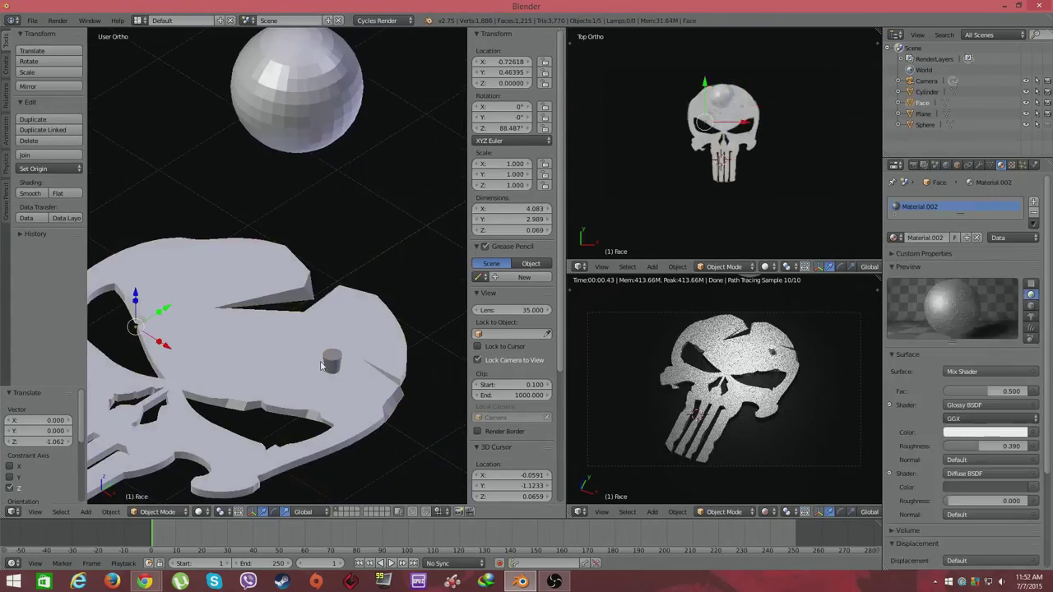
click(979, 165)
click(967, 202)
click(962, 247)
click(1008, 266)
click(336, 359)
click(926, 237)
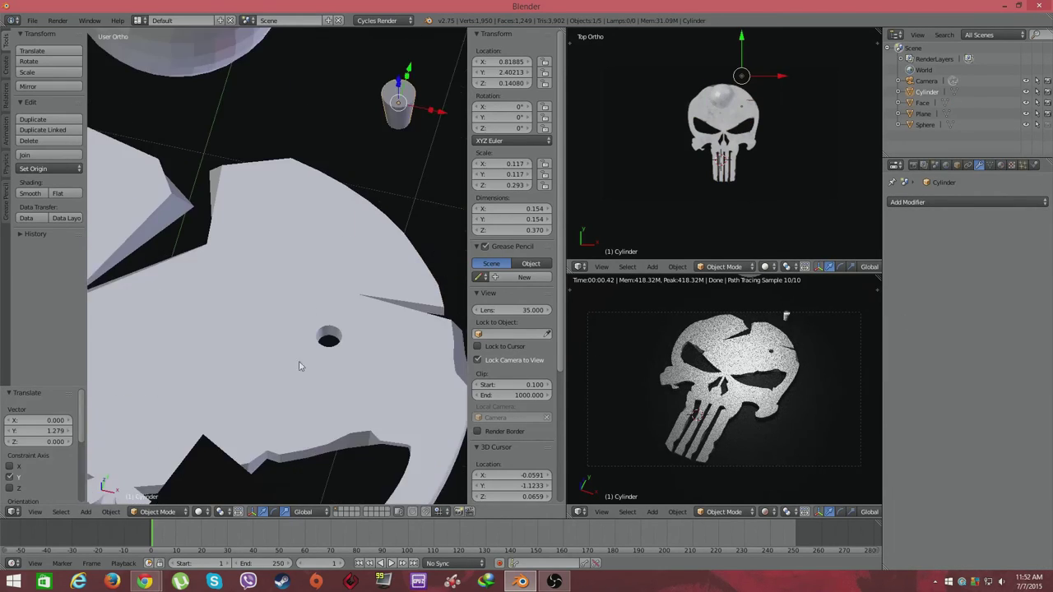
- Merge the stray vertices around the hole at their centre with Alt+M
scroll(402, 375, up, 5)
key(Tab)
key(g)
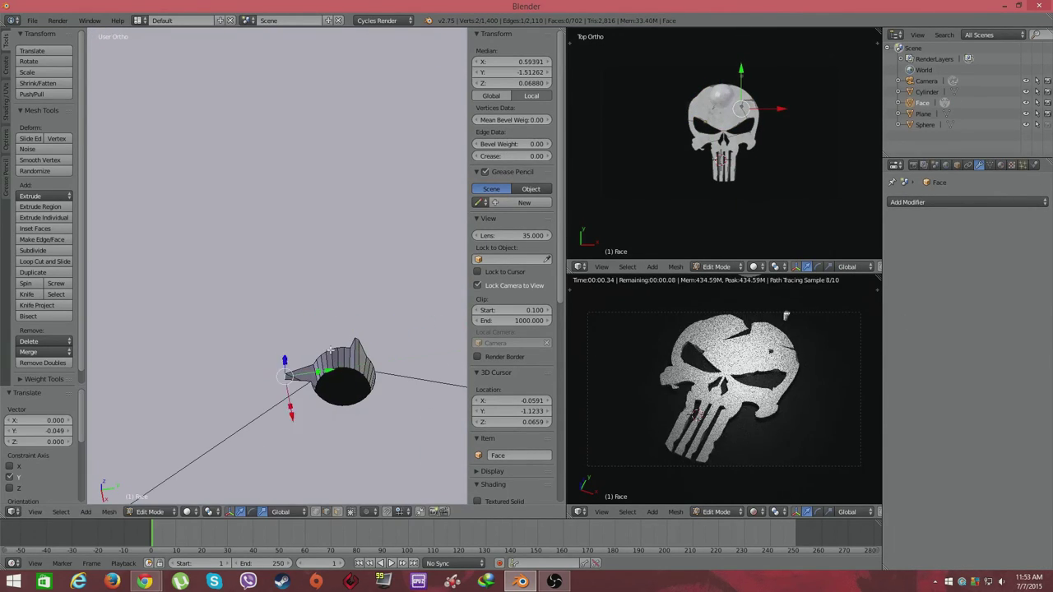
click(252, 319)
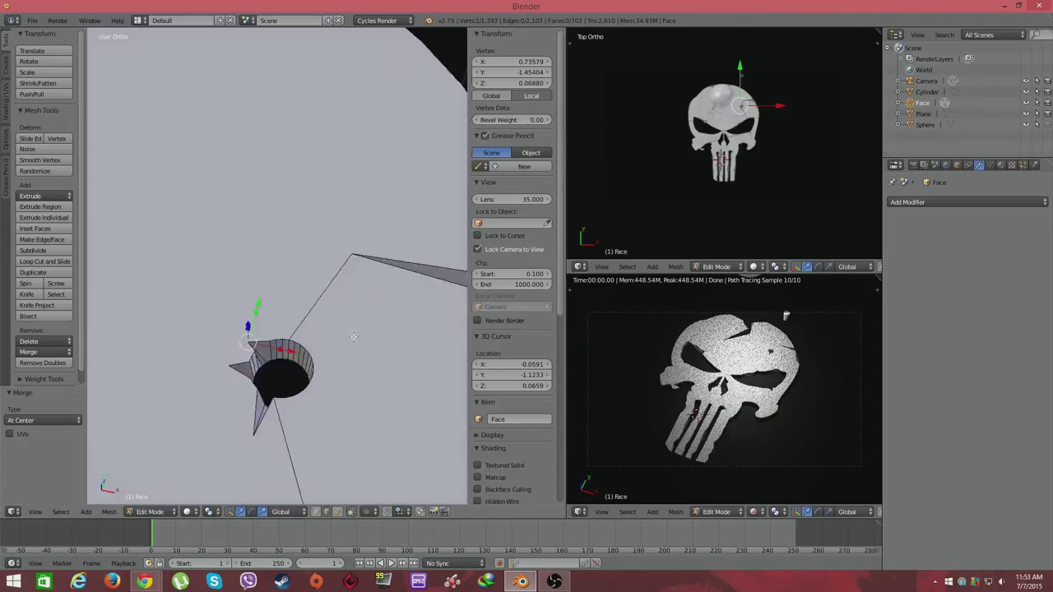
middle_drag(252, 320, 173, 345)
key(g)
key(y)
click(167, 340)
key(alt+m)
click(173, 343)
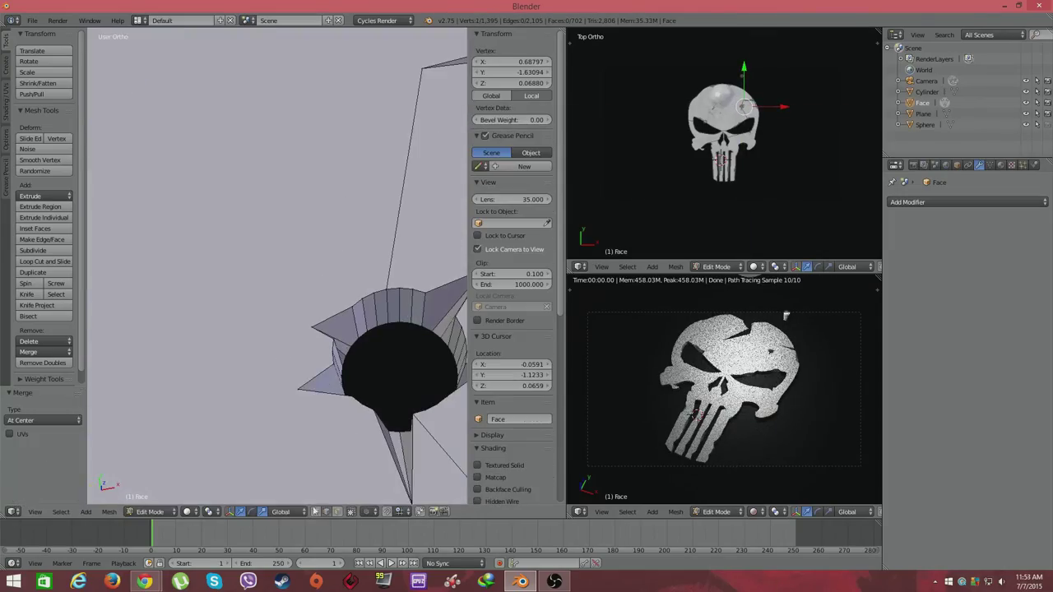
scroll(669, 352, up, 3)
- Move the remaining spike vertices at the hole along the X axis
shift+right_click(329, 423)
mouse_move(329, 422)
middle_down()
mouse_move(398, 422)
mouse_move(393, 380)
middle_up()
key(g)
key(x)
click(371, 400)
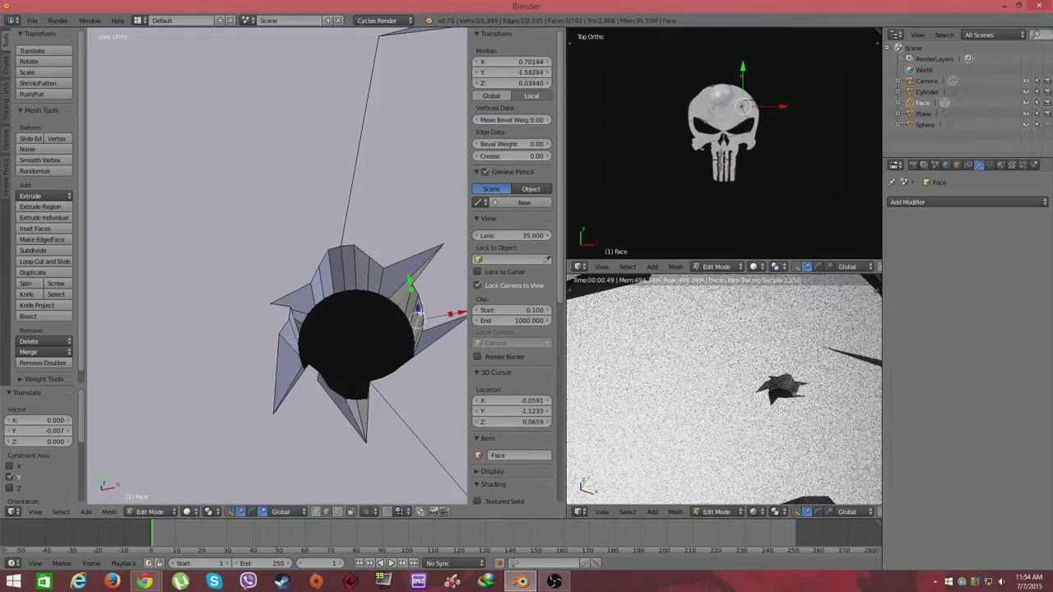
key(g)
key(x)
click(394, 380)
scroll(393, 379, down, 3)
scroll(423, 301, up, 3)
- In Object Mode, move the cylinder to a new spot on the skull and scale it up
key(Tab)
right_click(323, 322)
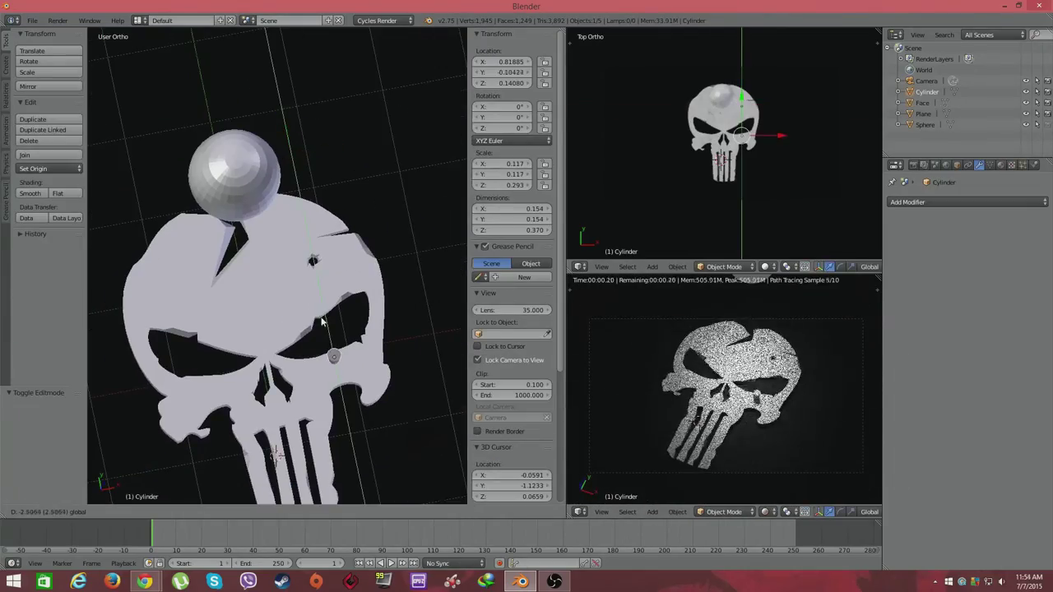
click(379, 421)
scroll(370, 411, up, 3)
middle_drag(371, 412, 354, 388)
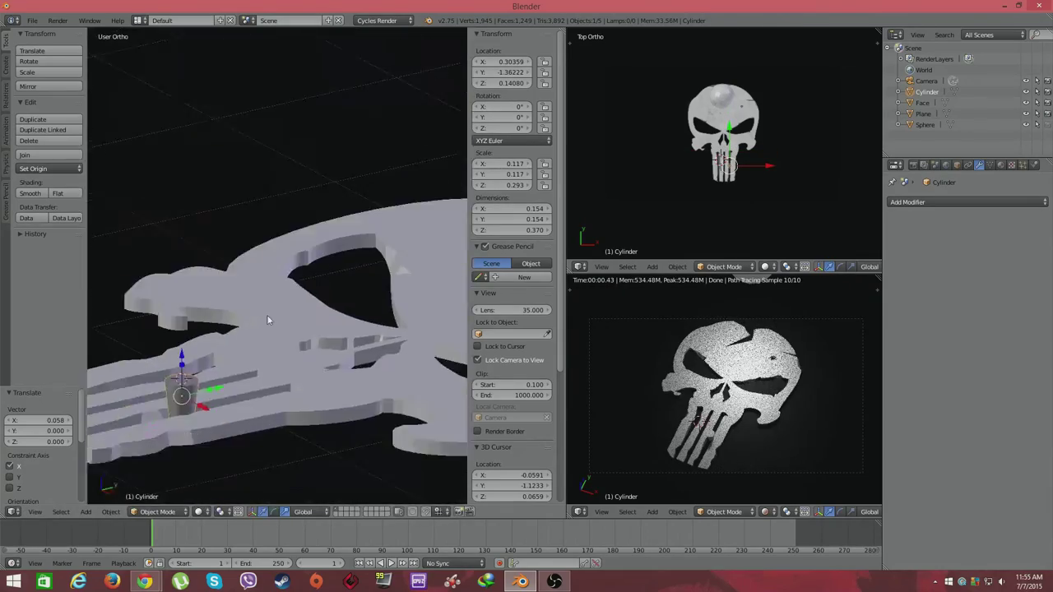
key(s)
click(352, 387)
- Select the cylinder by the teeth, then the skull face, and inspect the new hole in Edit Mode
scroll(352, 386, up, 3)
mouse_move(287, 294)
middle_down()
mouse_move(234, 317)
mouse_move(247, 337)
middle_up()
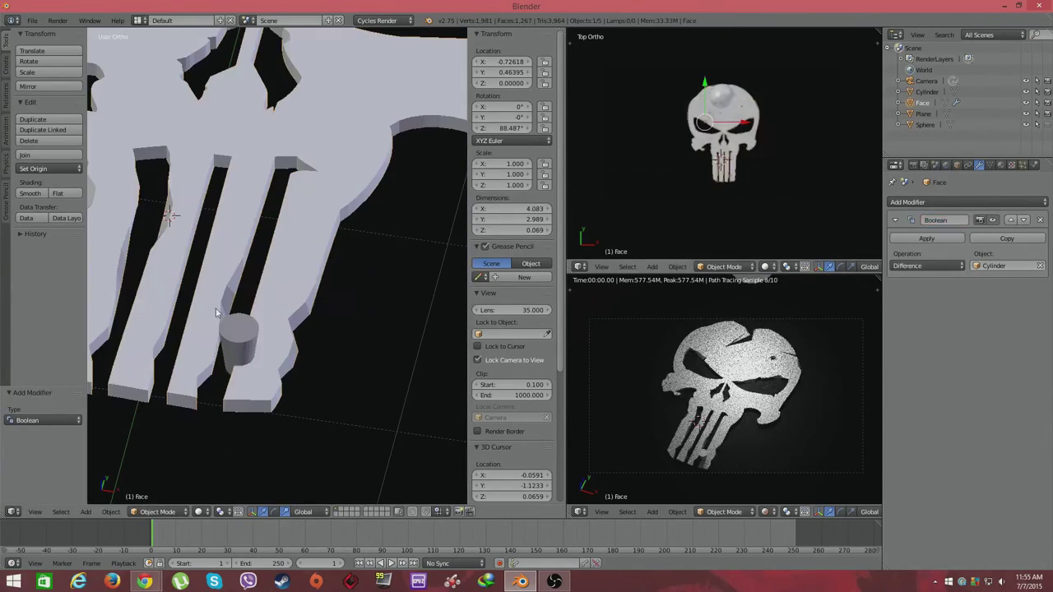
right_click(239, 337)
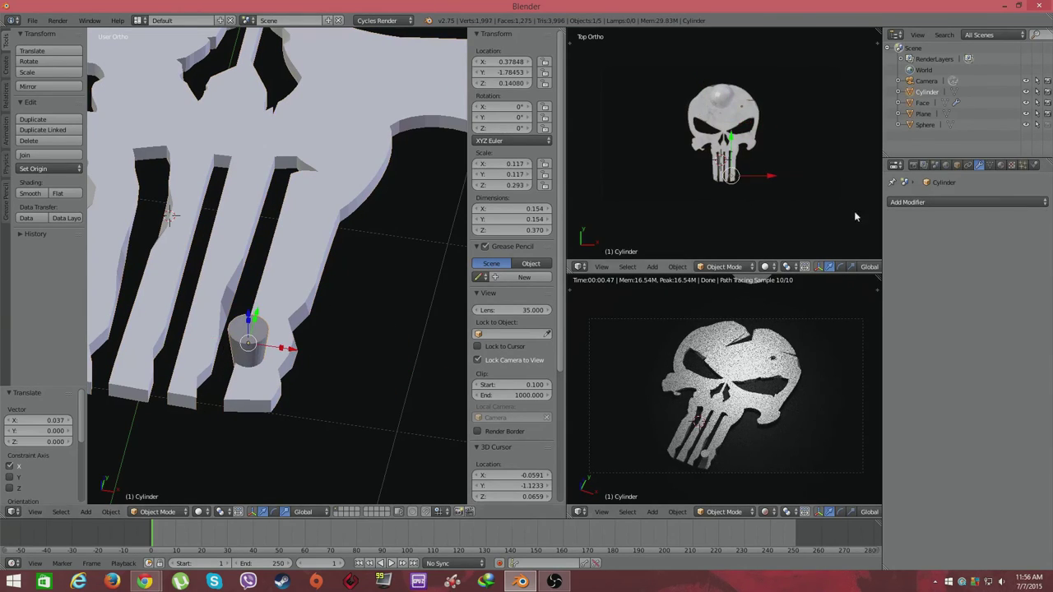
right_click(355, 357)
scroll(373, 246, up, 3)
key(Tab)
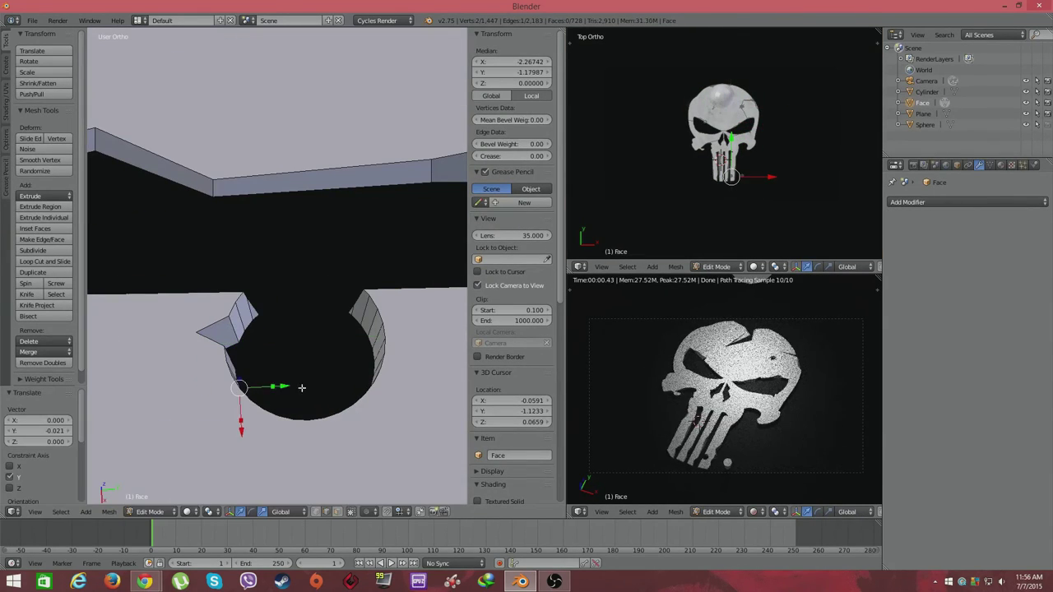
middle_drag(301, 387, 311, 234)
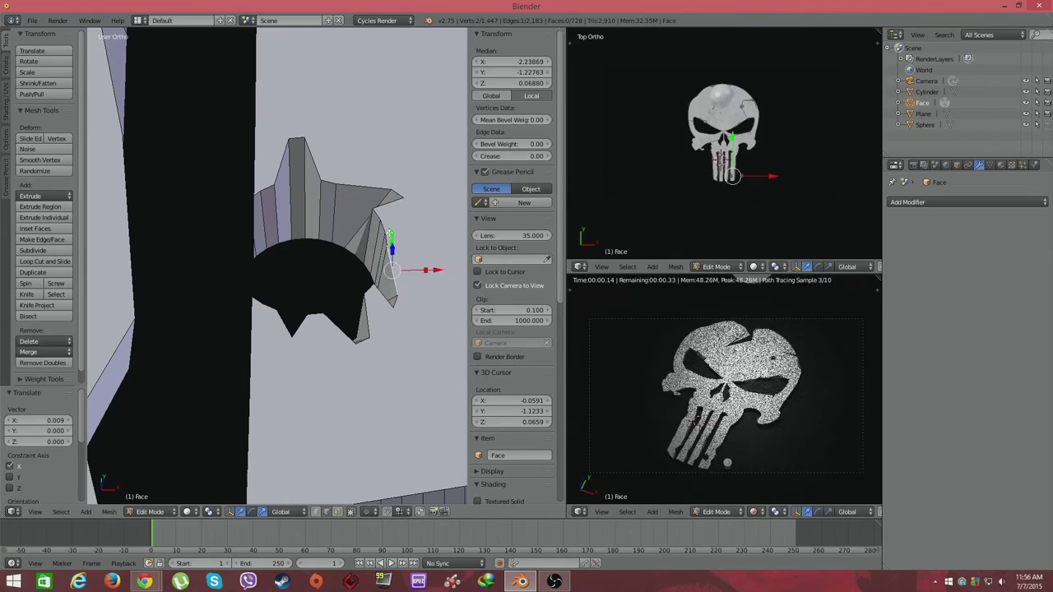
scroll(397, 334, down, 4)
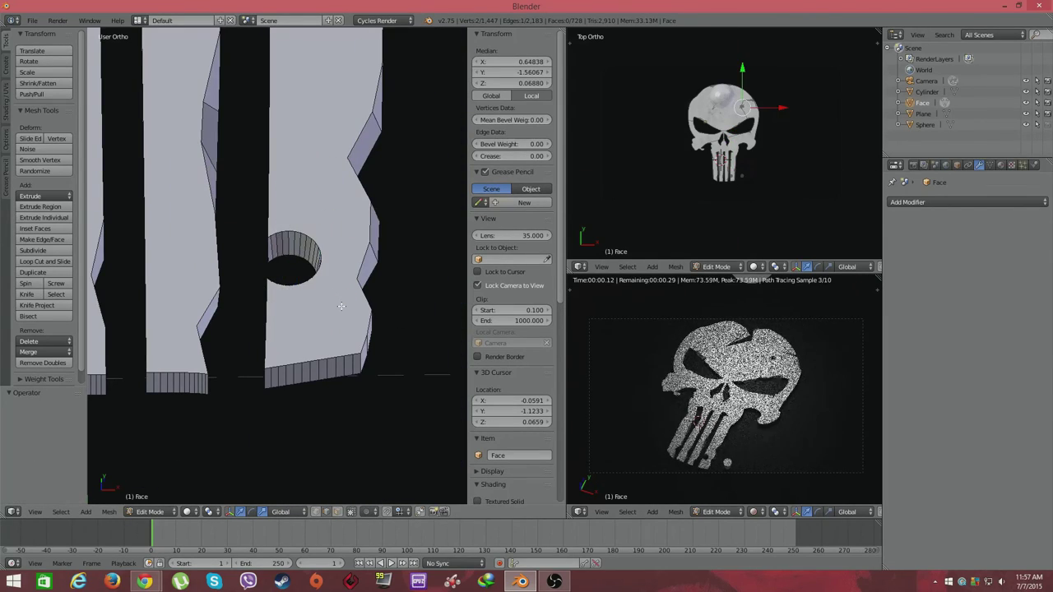
- Back in Object Mode, slide the cylinder along the Y axis while checking it in wireframe
key(Tab)
right_click(446, 235)
key(g)
key(y)
click(270, 247)
mouse_move(271, 246)
middle_down()
mouse_move(266, 254)
mouse_move(329, 260)
middle_up()
key(z)
key(g)
key(y)
- In the skull's Edit Mode, tidy the stray and spiky vertices around the new hole
right_click(274, 247)
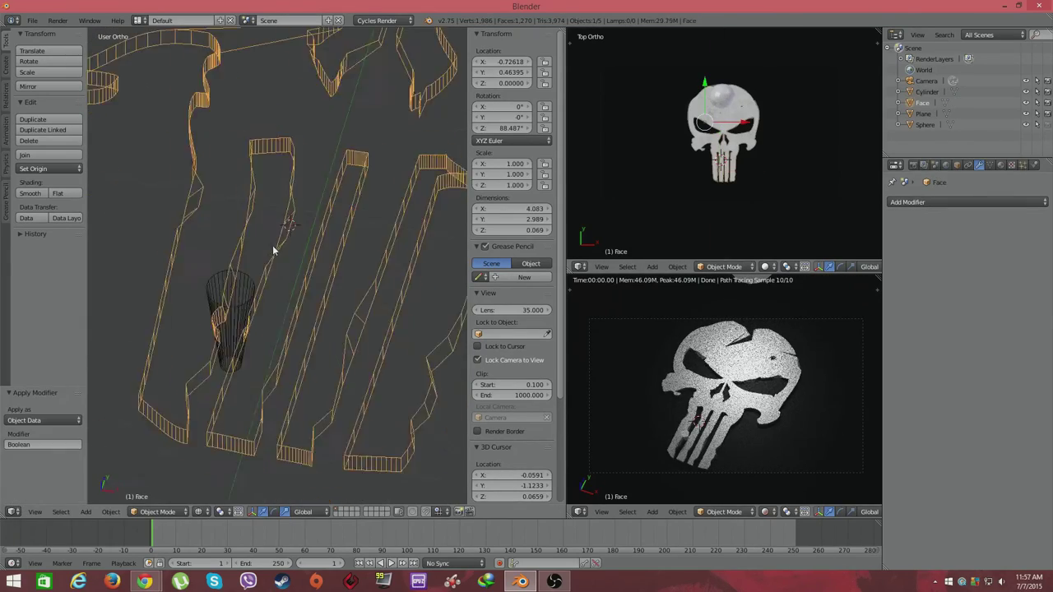
key(Tab)
key(z)
scroll(277, 357, up, 5)
mouse_move(277, 357)
middle_down()
mouse_move(226, 305)
mouse_move(277, 459)
middle_up()
shift+right_click(164, 200)
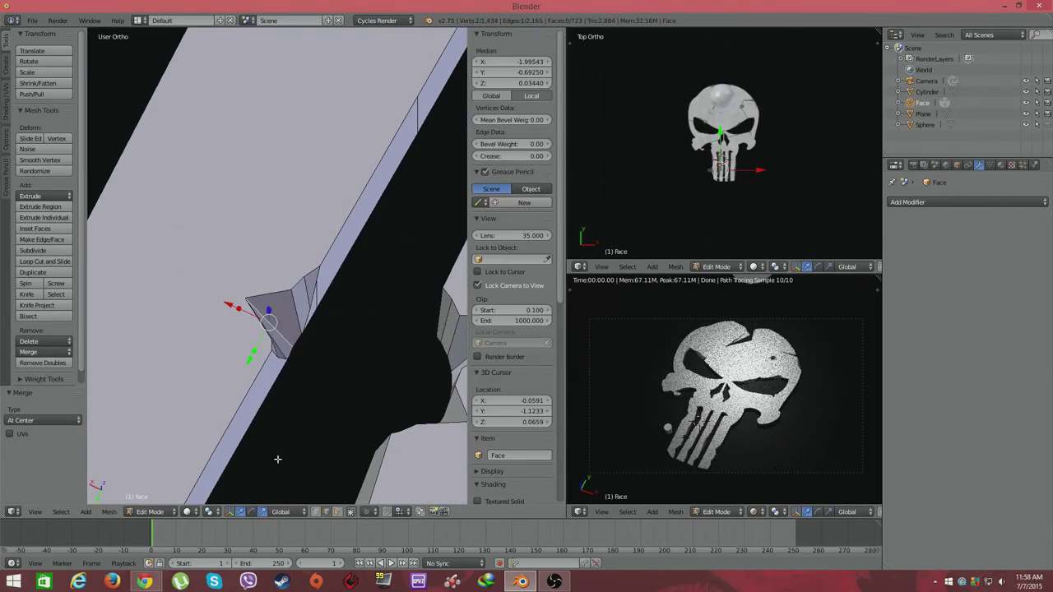
key(x)
click(240, 264)
middle_drag(240, 264, 316, 340)
right_click(127, 245)
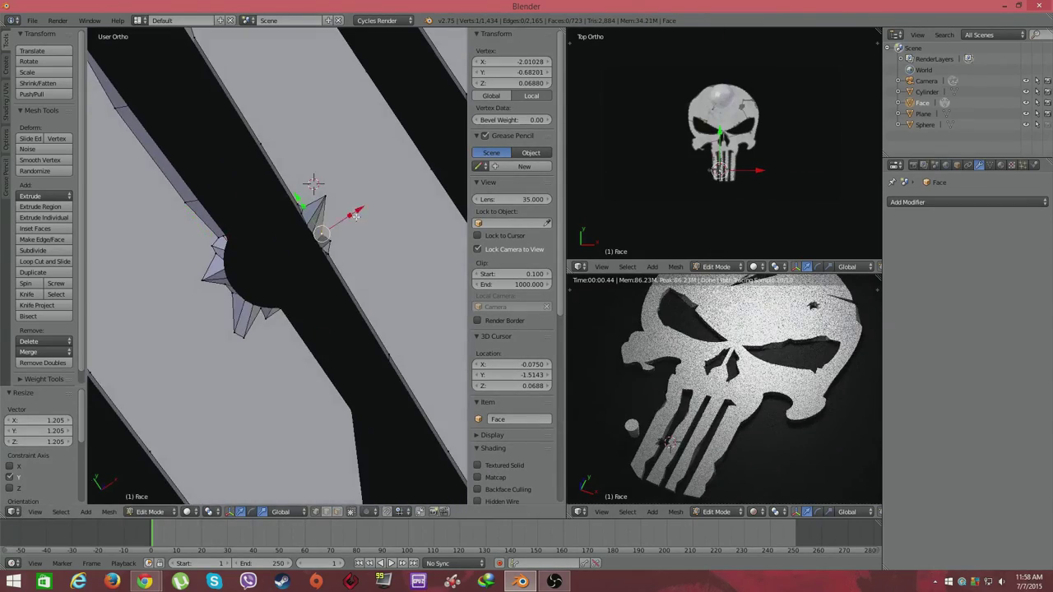
key(Tab)
- Move the cylinder along the Y axis to the edge of the skull's right eye
right_click(236, 278)
key(g)
key(y)
click(242, 288)
middle_drag(242, 289, 326, 272)
key(g)
key(y)
click(790, 352)
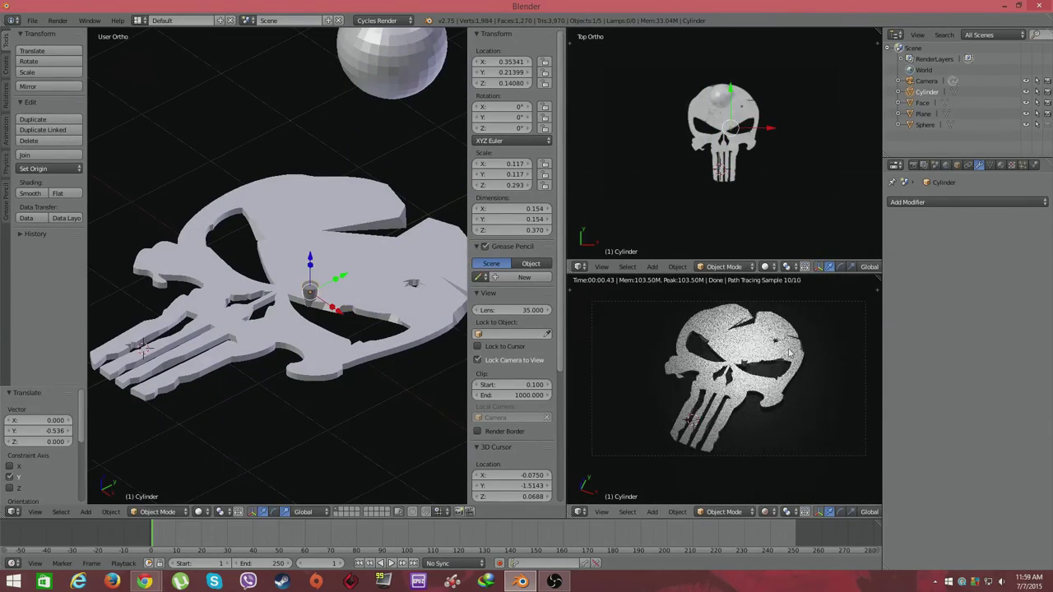
click(405, 302)
scroll(387, 292, up, 2)
scroll(362, 283, up, 2)
scroll(337, 276, up, 2)
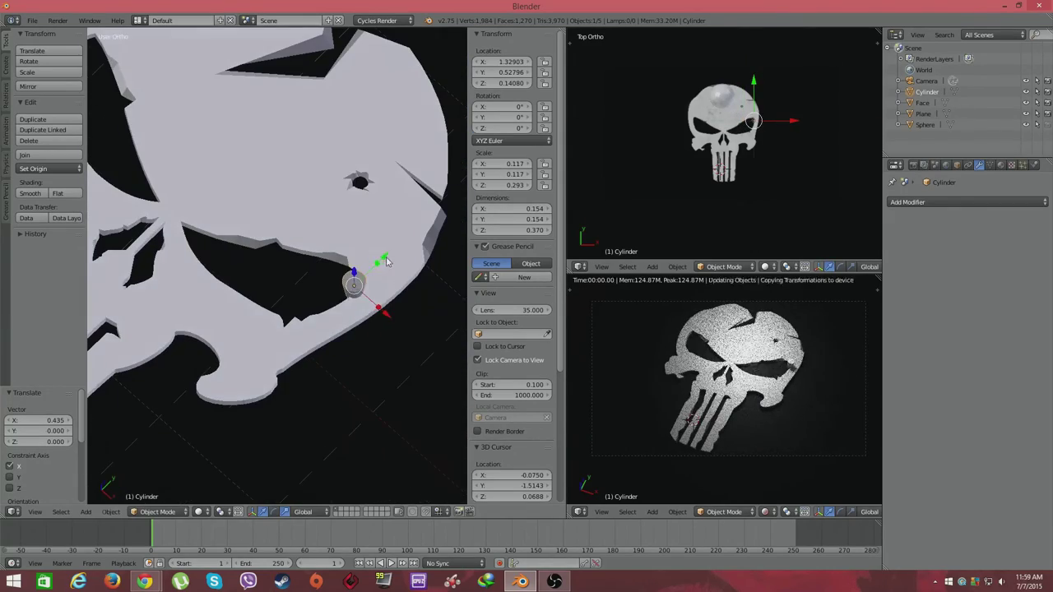
scroll(313, 267, up, 2)
middle_drag(313, 268, 278, 214)
- Cut the right-eye hole and nudge a stray vertex along X to clean it up
key(Tab)
key(Tab)
right_click(278, 215)
key(Tab)
key(g)
key(x)
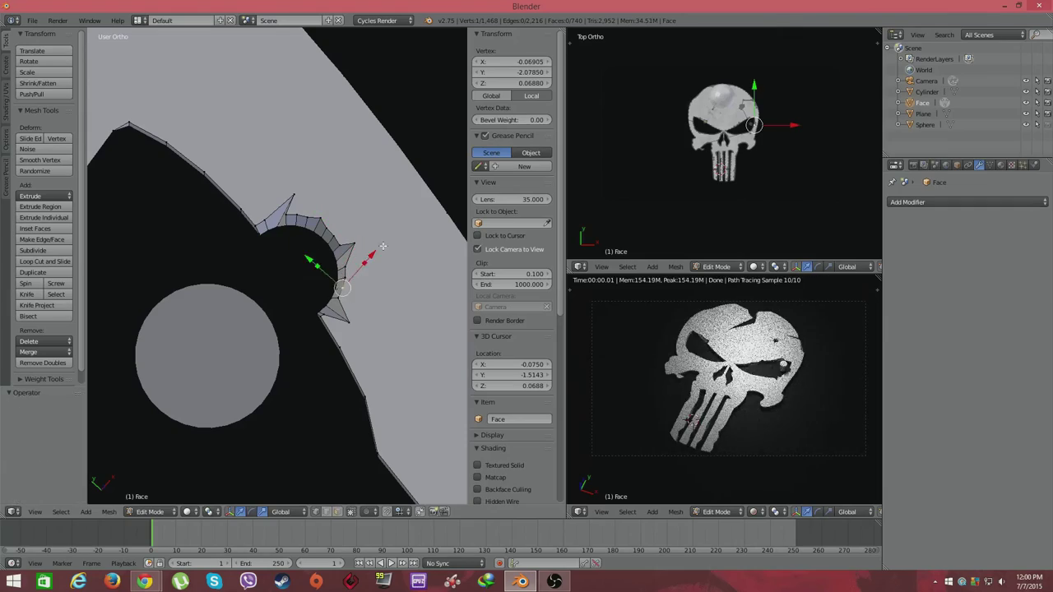
key(Escape)
key(Tab)
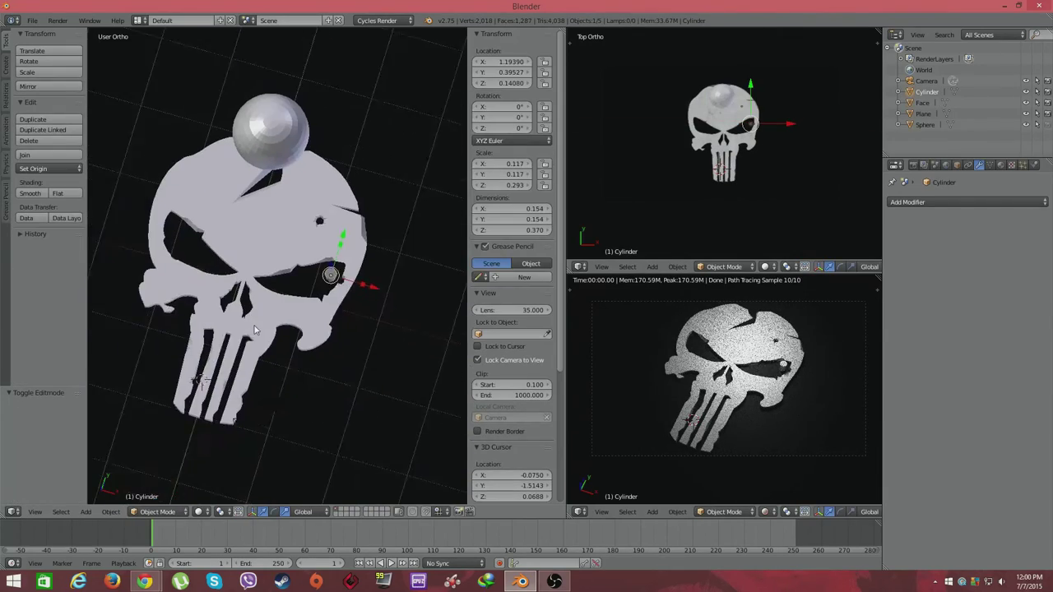
scroll(271, 246, up, 3)
- Add a UV sphere, shrink it, and position it along X above the skull
middle_drag(271, 247, 120, 292)
key(shift+a)
click(119, 292)
key(s)
click(276, 206)
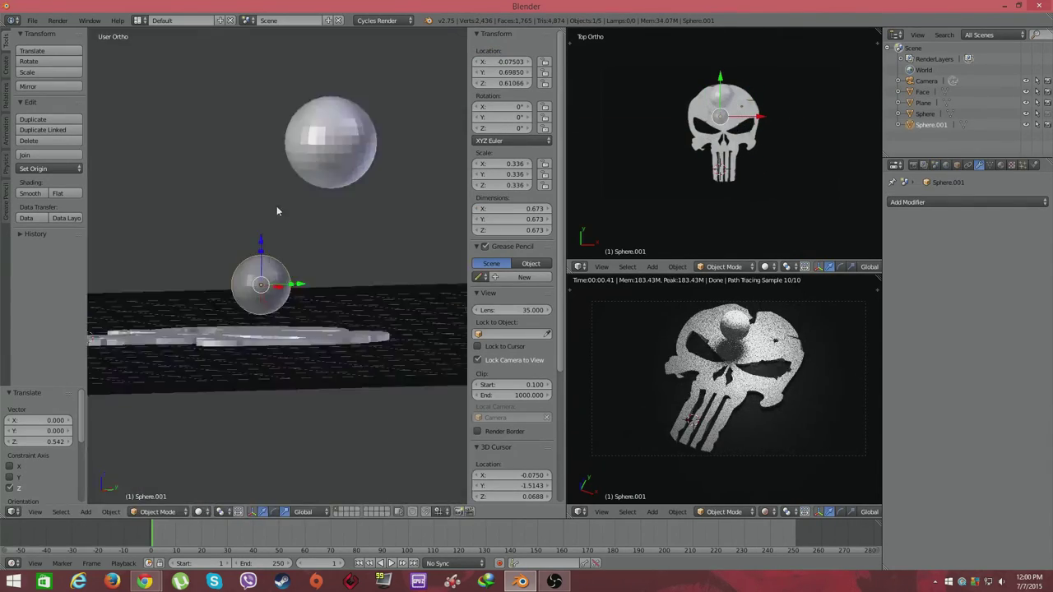
key(KP_3)
scroll(277, 205, up, 3)
key(z)
key(g)
key(x)
click(408, 466)
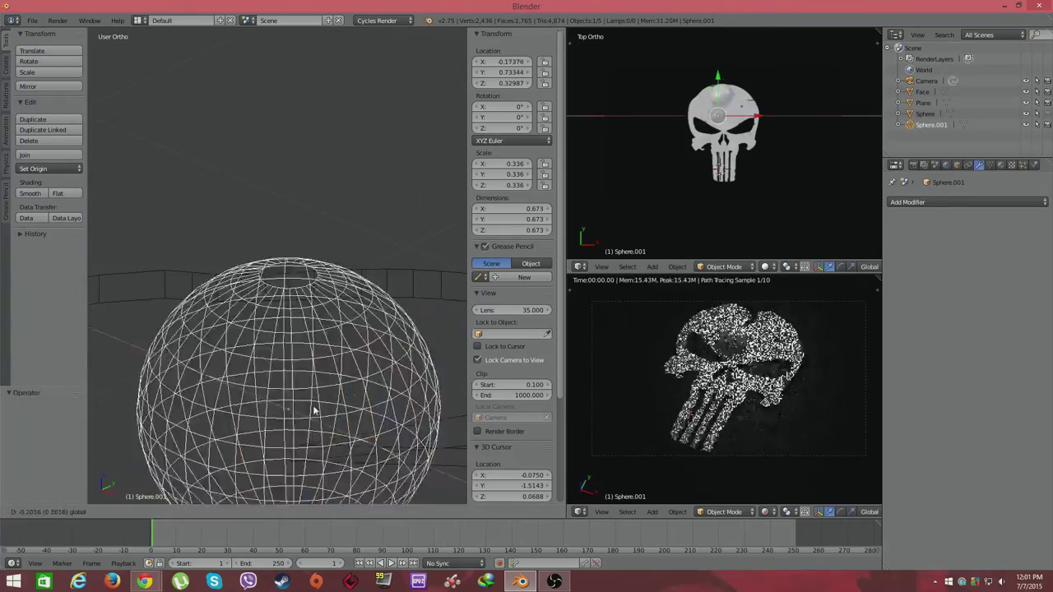
middle_drag(312, 411, 261, 308)
key(KP_3)
- Add a Boolean modifier so the sphere dents the skull, then enter Edit Mode
click(922, 91)
click(967, 201)
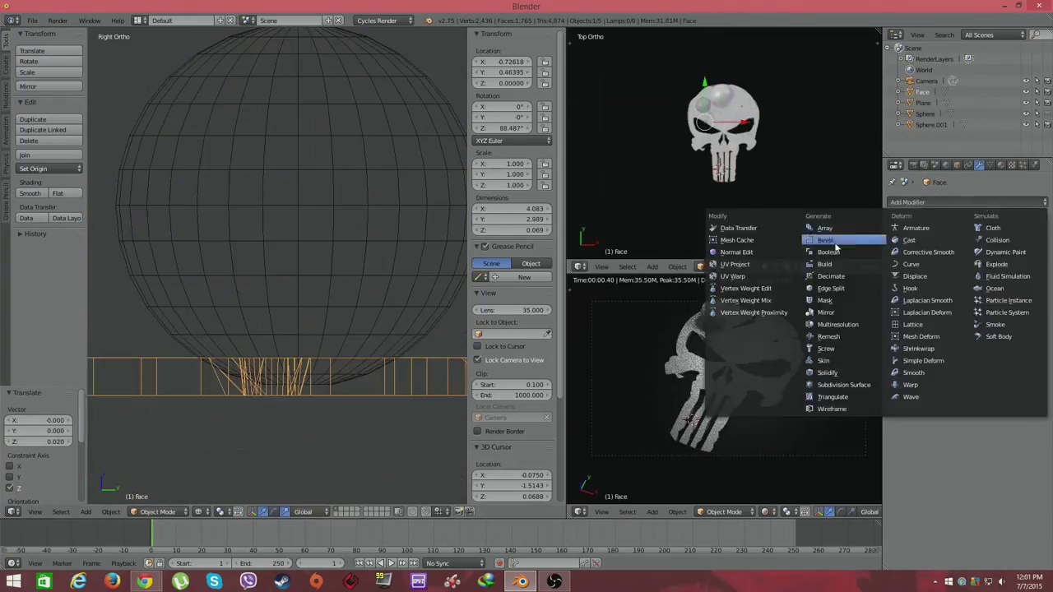
key(Tab)
middle_drag(236, 329, 254, 281)
- Select the crater's inner edge loop, lower it along Z, and resize it
key(a)
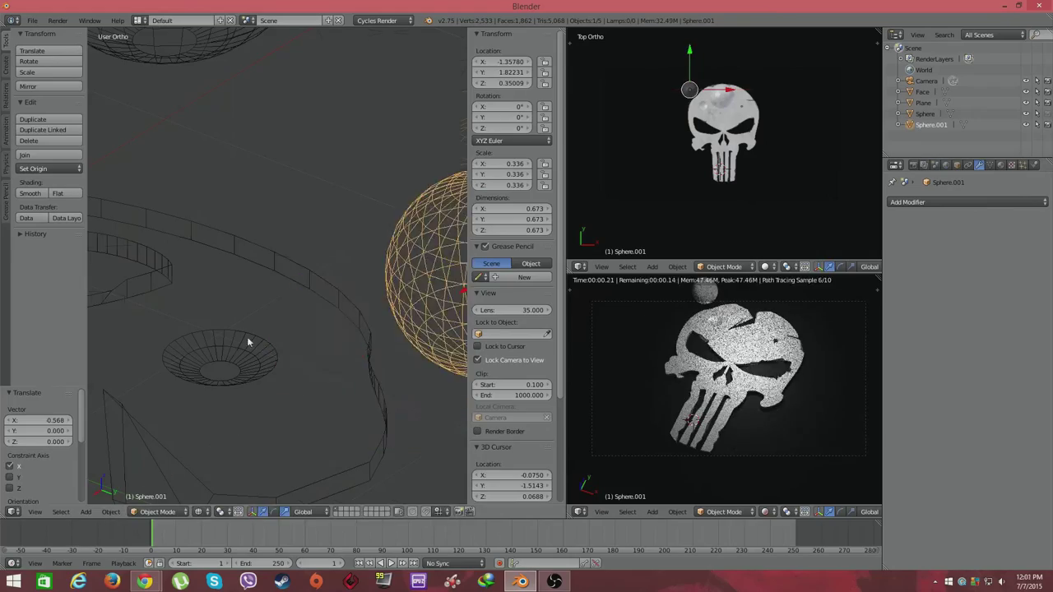
key(z)
key(s)
key(g)
key(z)
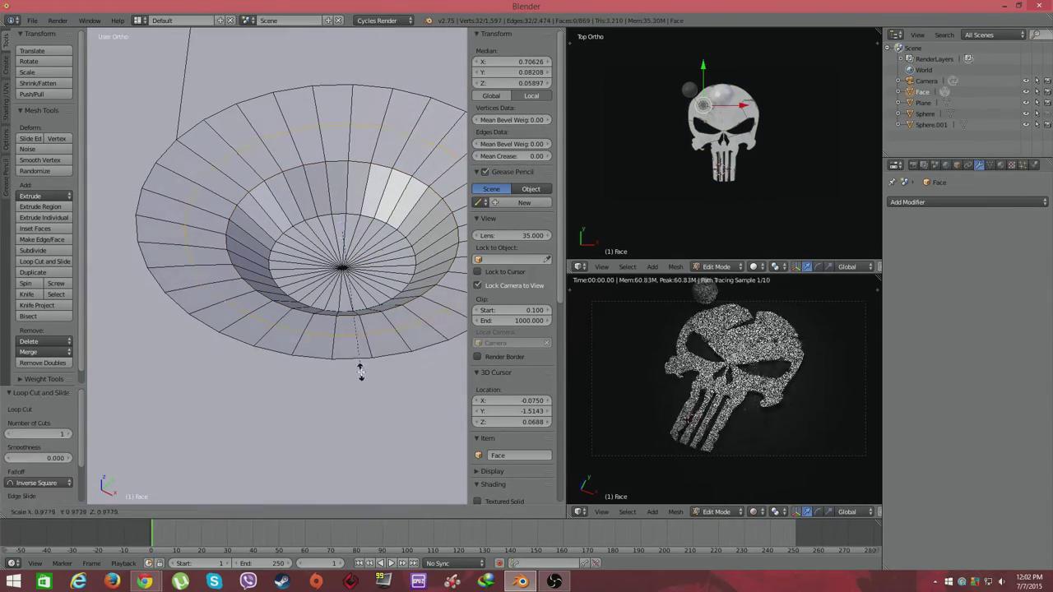
alt+right_click(400, 277)
key(g)
key(z)
click(400, 277)
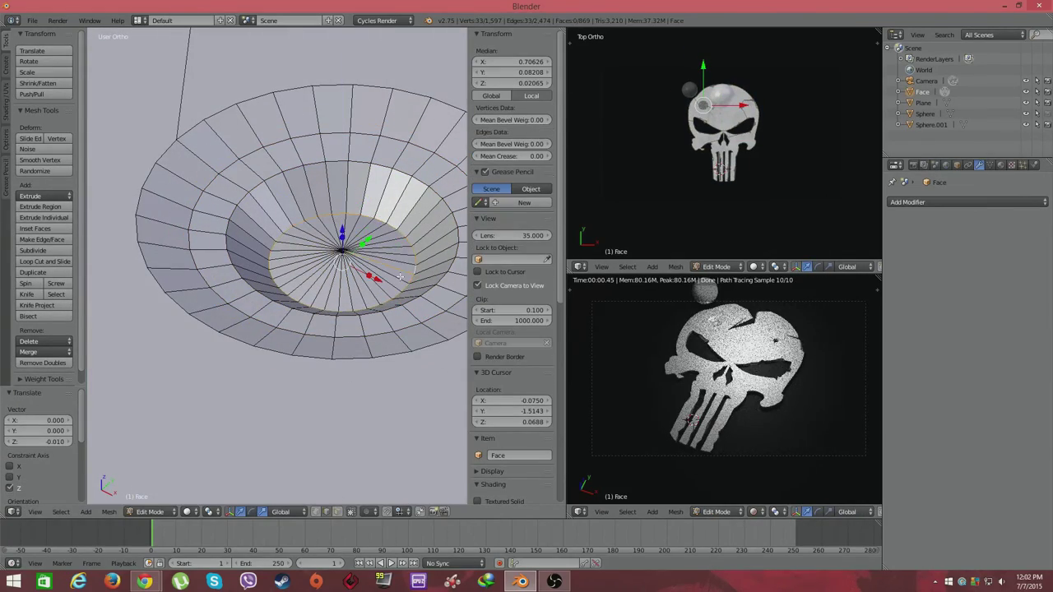
click(333, 409)
scroll(333, 409, down, 2)
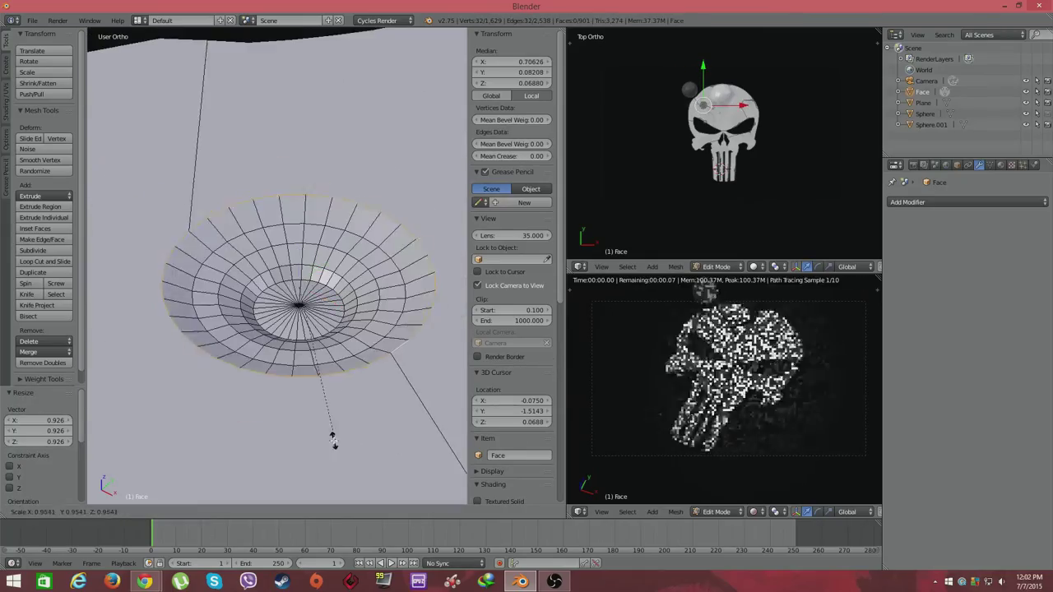
middle_drag(334, 440, 352, 329)
- Resize another crater ring, move it along Z, and enlarge it
right_click(367, 398)
drag(367, 388, 351, 322)
middle_drag(352, 321, 345, 370)
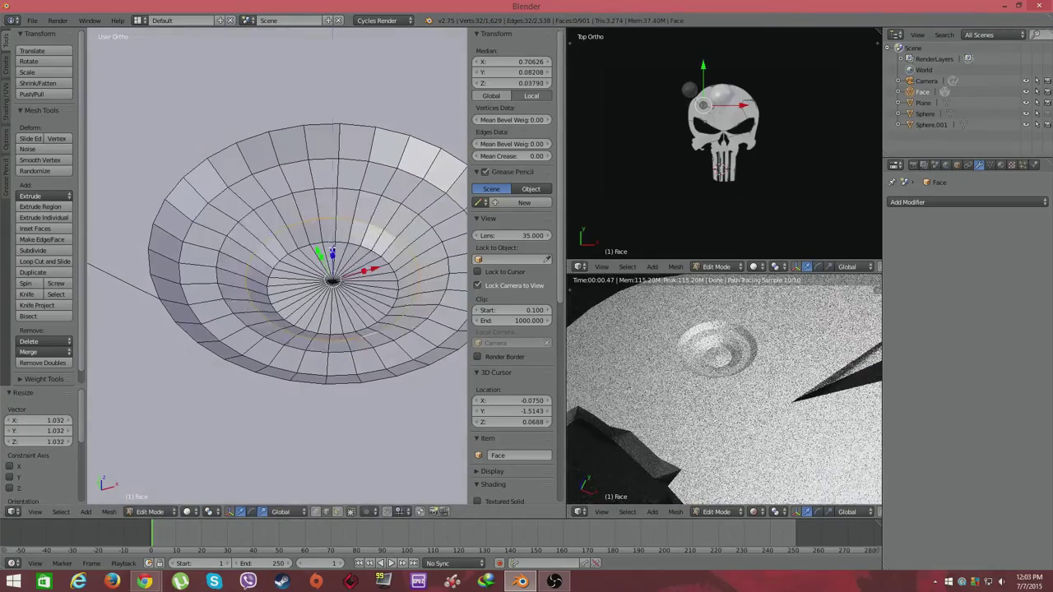
alt+right_click(290, 205)
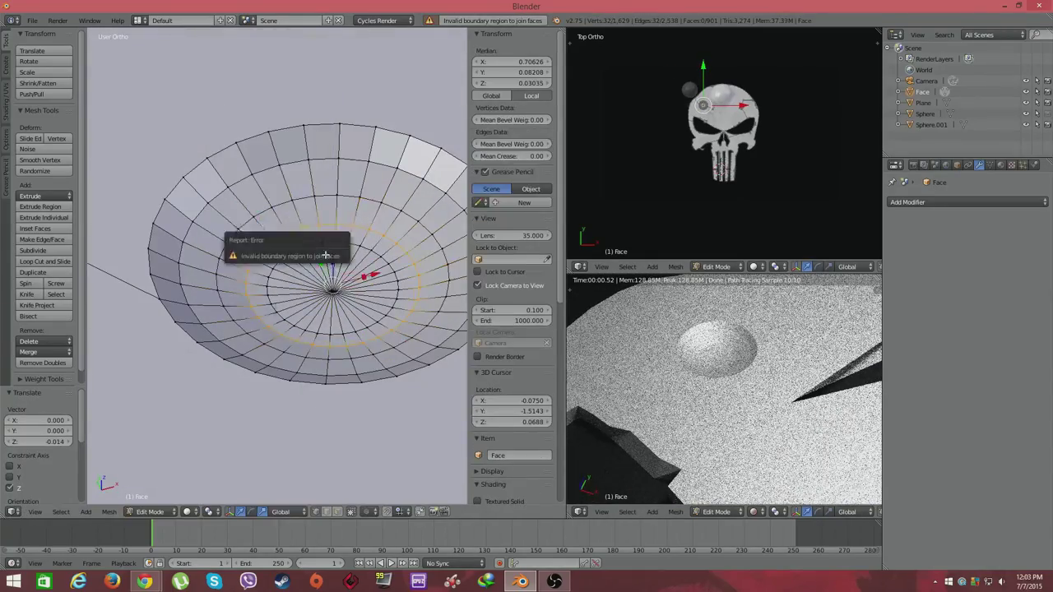
key(s)
click(332, 258)
key(g)
key(z)
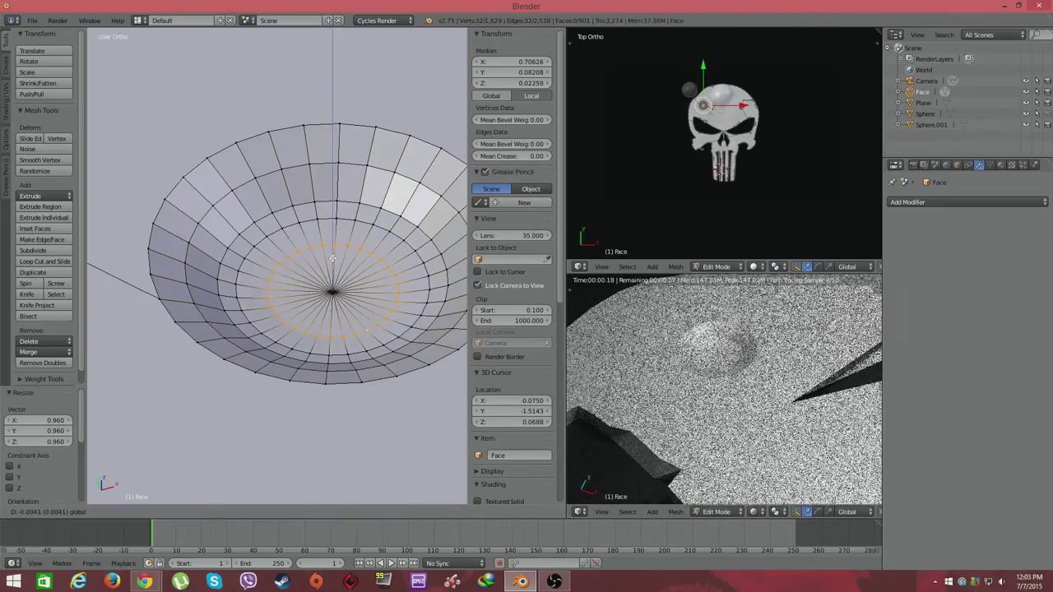
click(332, 259)
key(s)
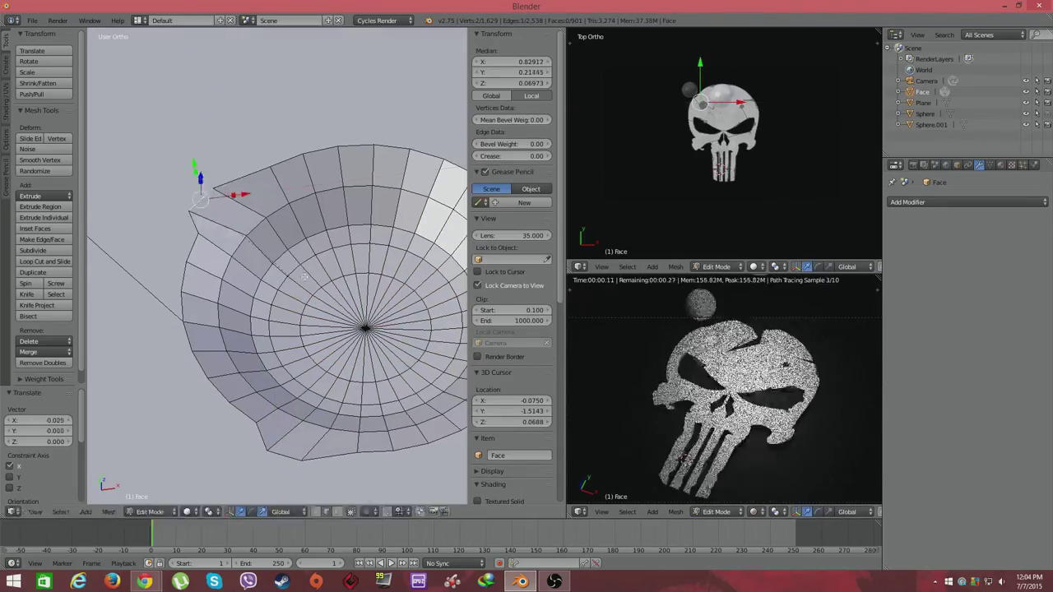
click(372, 360)
- Merge selected rim vertices and roughen the crater rim with a soft-falloff pull
right_click(366, 284)
mouse_move(384, 285)
middle_down()
mouse_move(345, 263)
mouse_move(271, 296)
middle_up()
right_click(187, 215)
mouse_move(209, 240)
middle_down()
mouse_move(173, 280)
mouse_move(230, 346)
middle_up()
key(g)
key(x)
click(172, 272)
key(g)
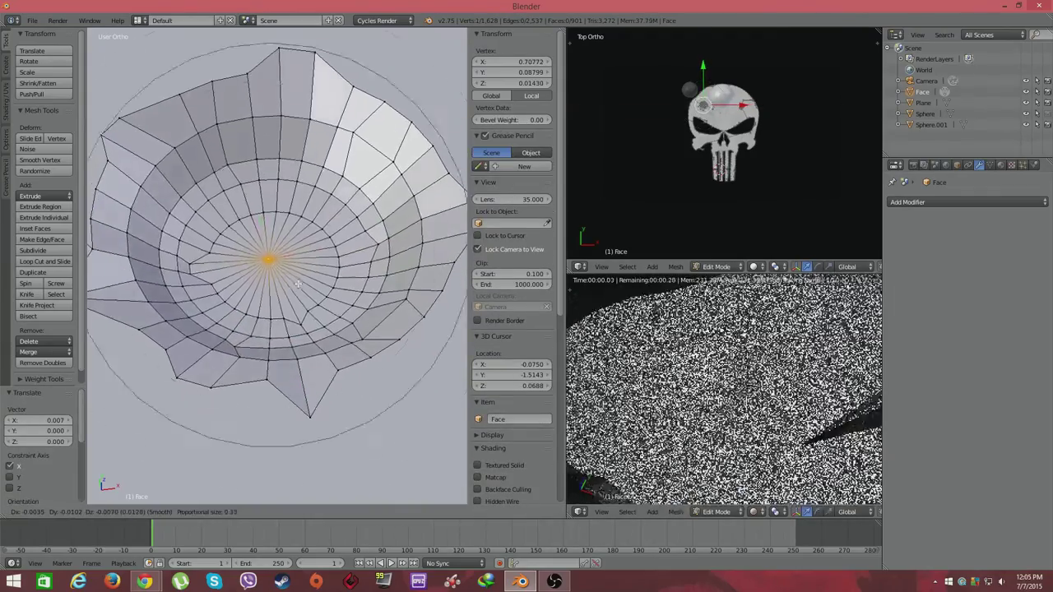
scroll(345, 304, up, 3)
scroll(359, 315, up, 2)
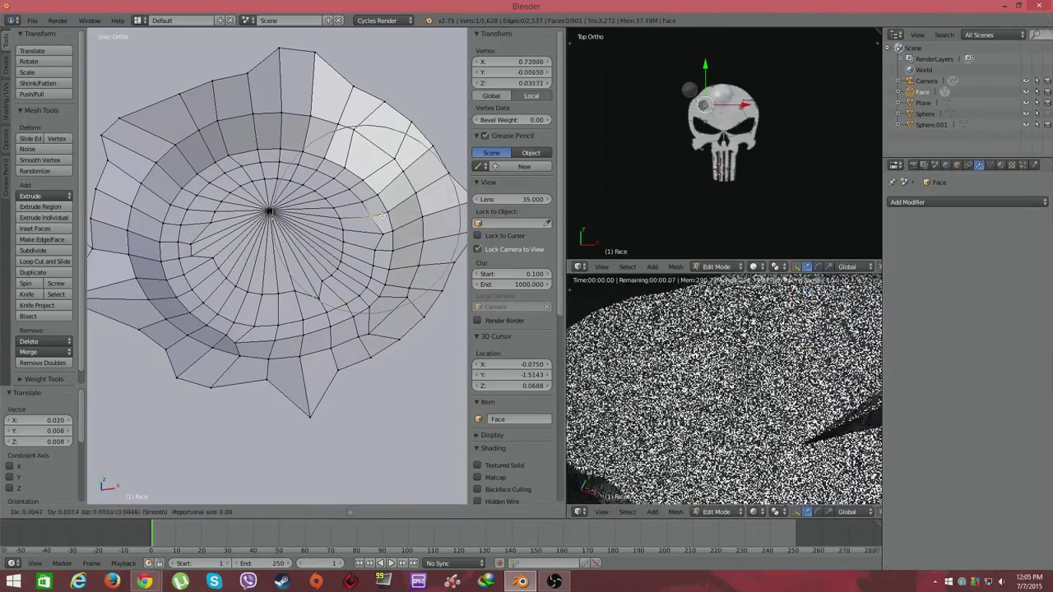
click(355, 312)
middle_drag(276, 255, 313, 497)
- Merge the centre ring at the centre, shrink the surrounding ring, and dissolve the inner edges
alt+right_click(312, 346)
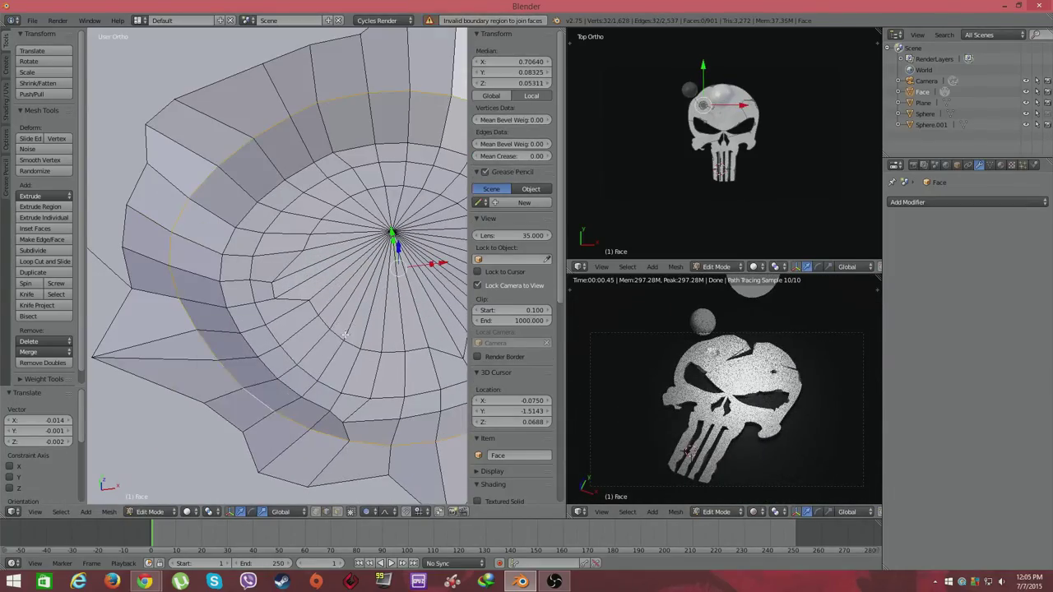
middle_drag(312, 346, 333, 352)
key(x)
click(333, 352)
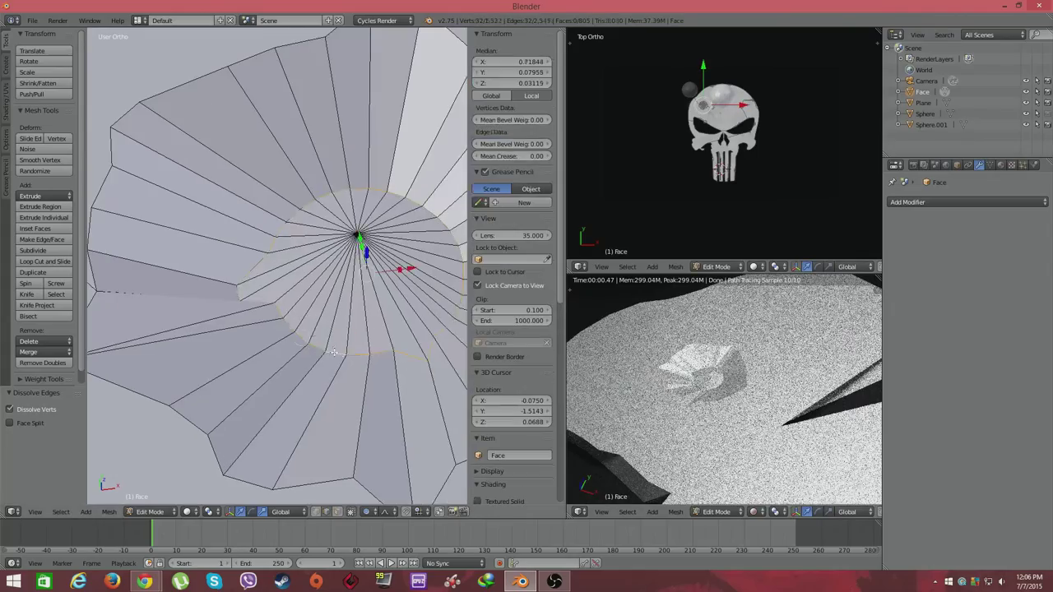
key(alt+m)
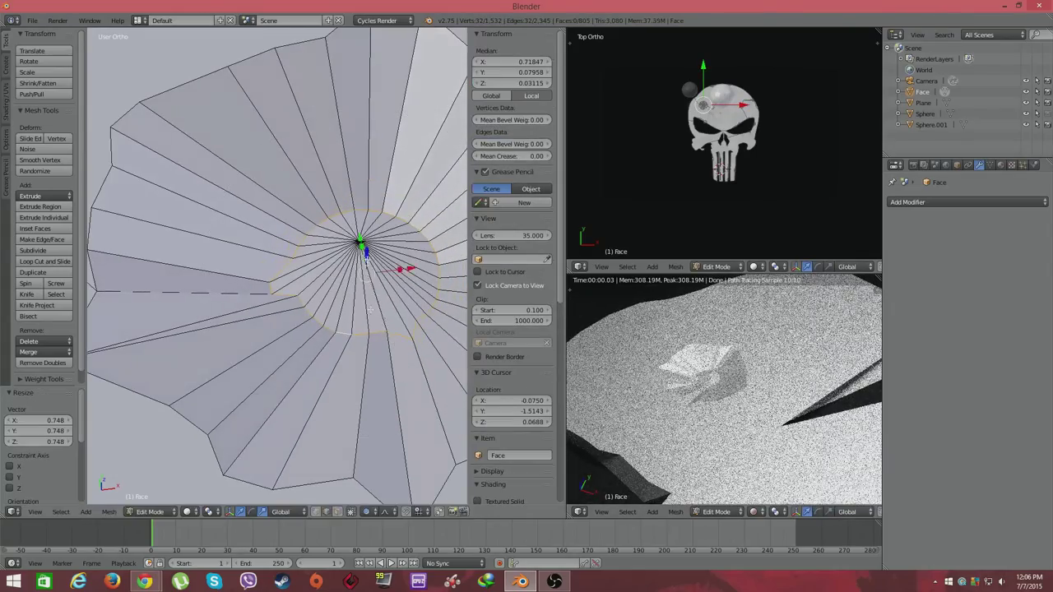
key(s)
click(652, 469)
key(x)
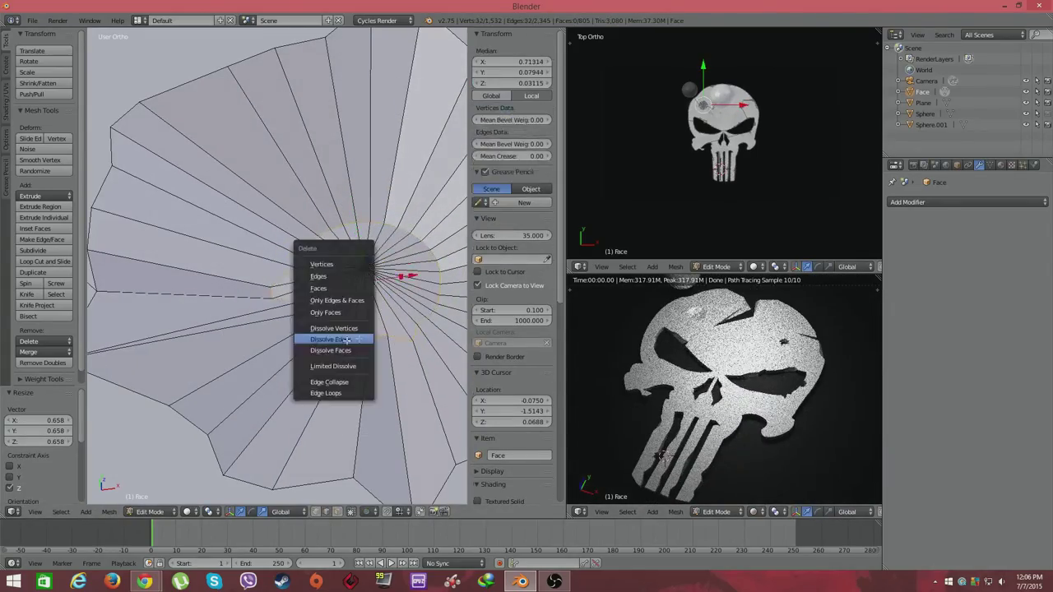
click(329, 335)
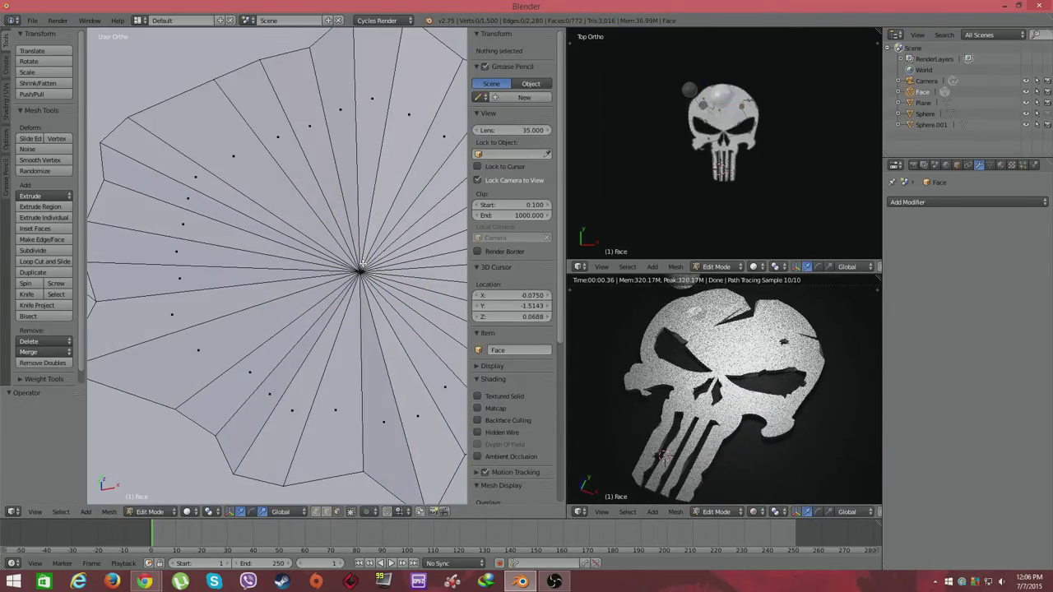
middle_drag(360, 267, 348, 270)
- Return to editing the skull mesh and scale the crater's outer ring
scroll(329, 272, down, 5)
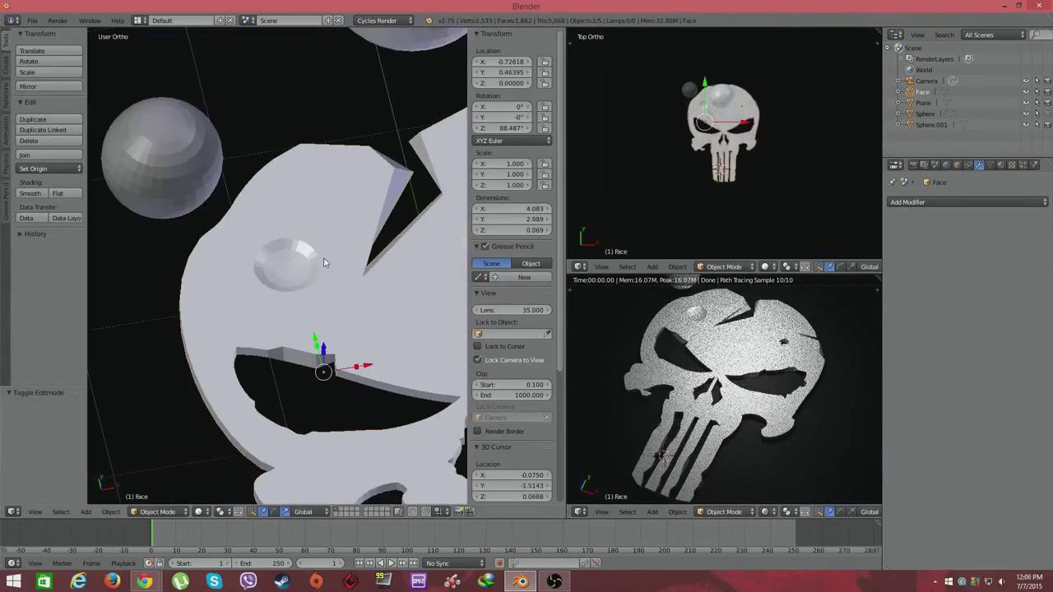
key(Tab)
key(Tab)
key(a)
scroll(304, 263, up, 5)
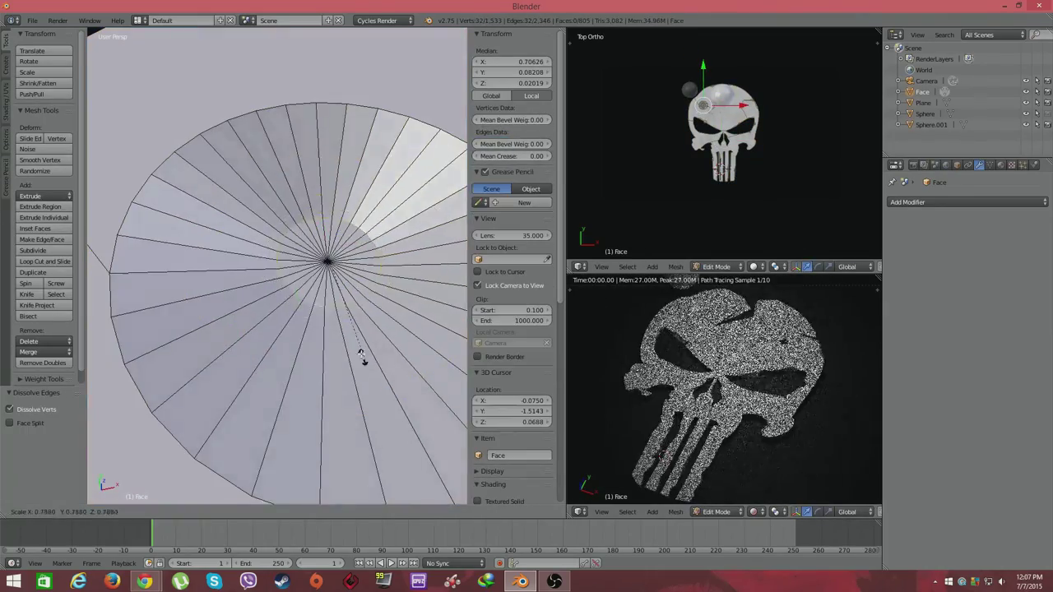
middle_drag(364, 357, 313, 445)
key(s)
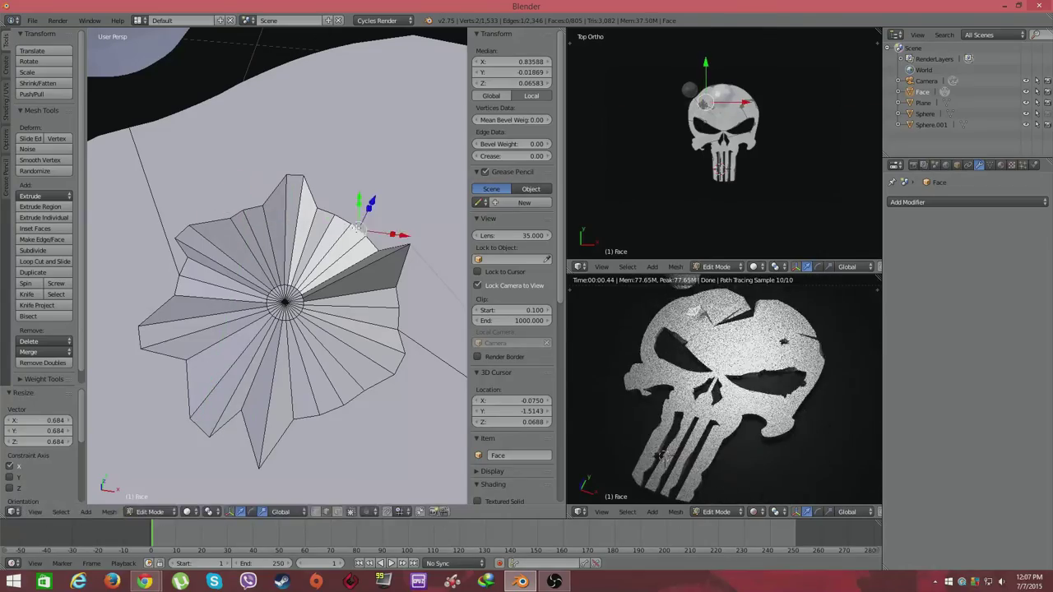
- In top view, select two crater rim vertices and move them along Z
right_click(405, 355)
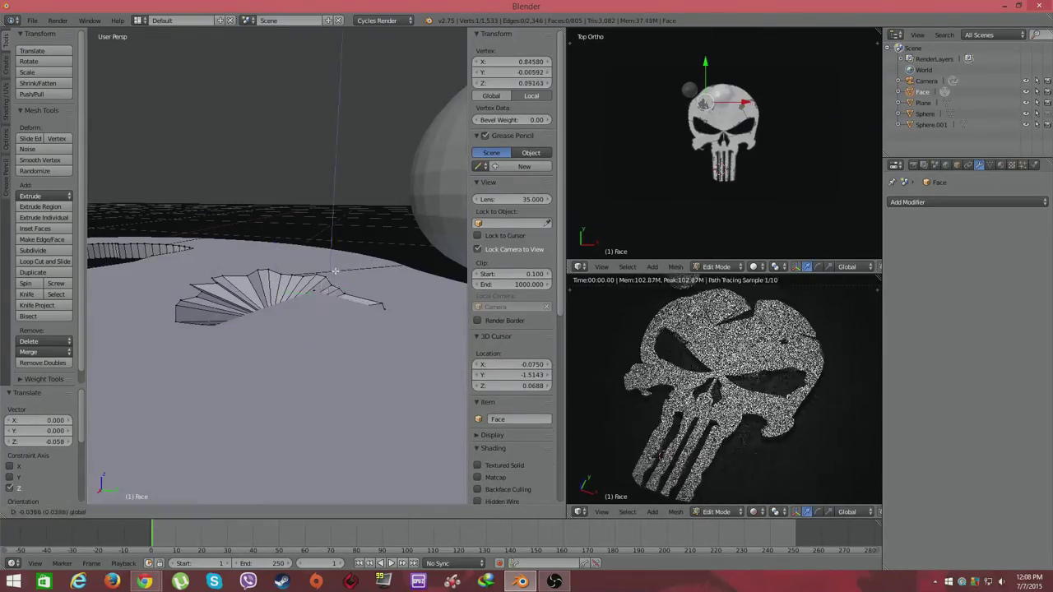
middle_drag(334, 271, 257, 276)
key(KP_7)
shift+right_click(257, 276)
key(g)
key(z)
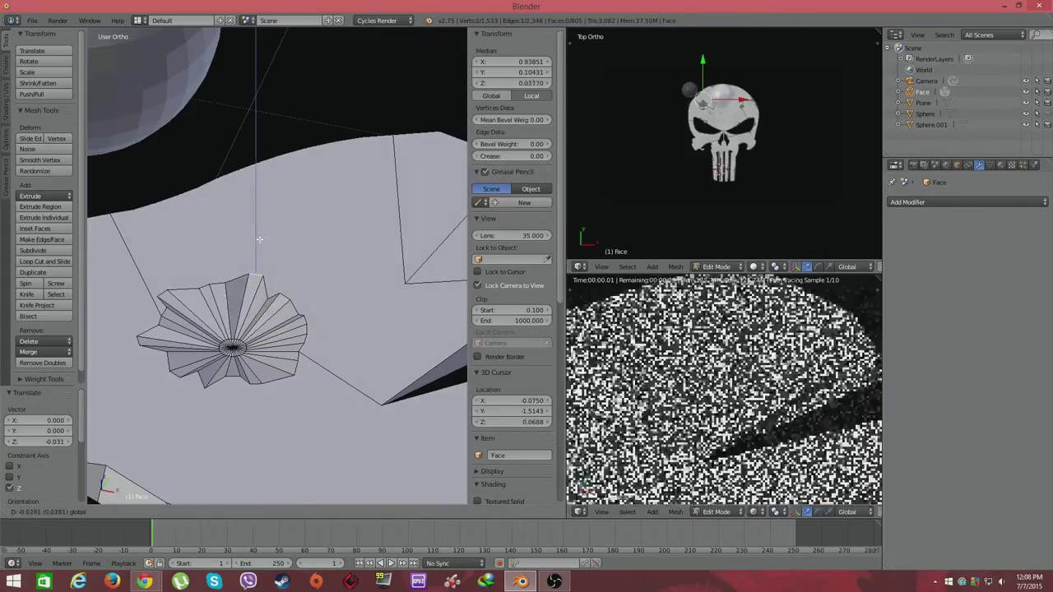
click(259, 239)
- In wireframe, nudge a rim vertex along Y for a jagged edge, then exit Edit Mode
scroll(259, 238, down, 3)
mouse_move(259, 238)
middle_down()
mouse_move(305, 419)
mouse_move(287, 236)
middle_up()
key(z)
right_click(295, 267)
key(g)
key(y)
click(238, 320)
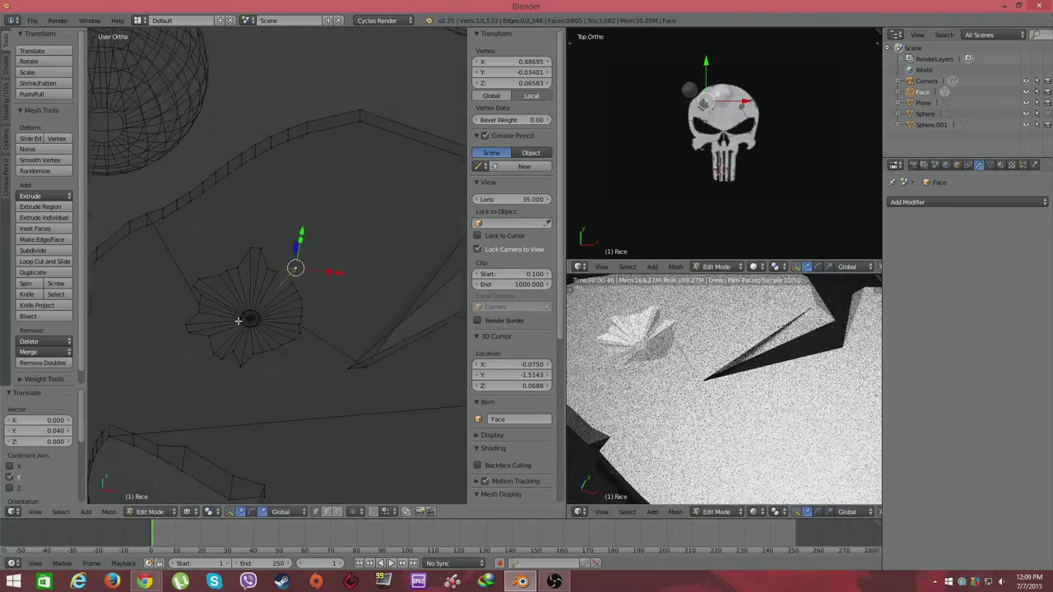
scroll(238, 321, down, 4)
key(Tab)
- Return to solid shading and delete the extra sphere Sphere.001
key(z)
right_click(282, 202)
key(Delete)
scroll(324, 291, up, 4)
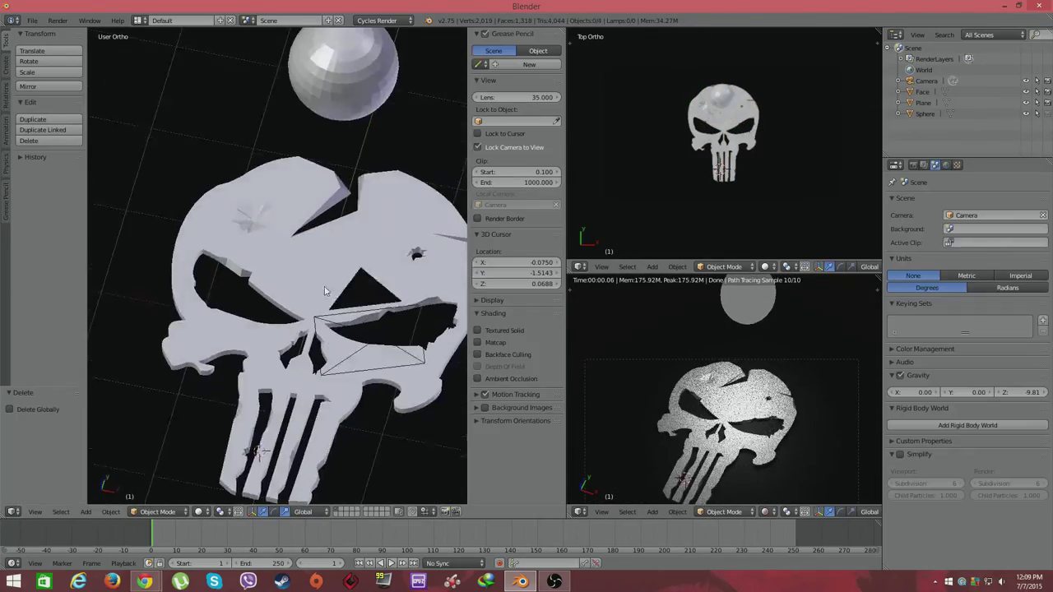
middle_drag(324, 290, 324, 247)
- Change the ground plane's material colour from near-black to very dark grey
right_click(315, 132)
click(984, 392)
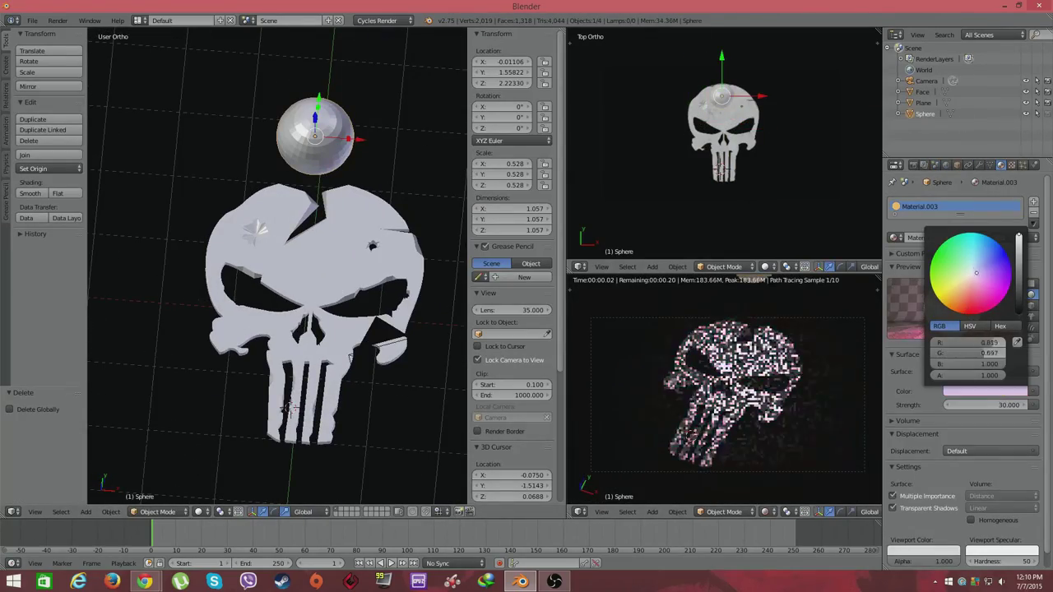
right_click(406, 395)
click(984, 405)
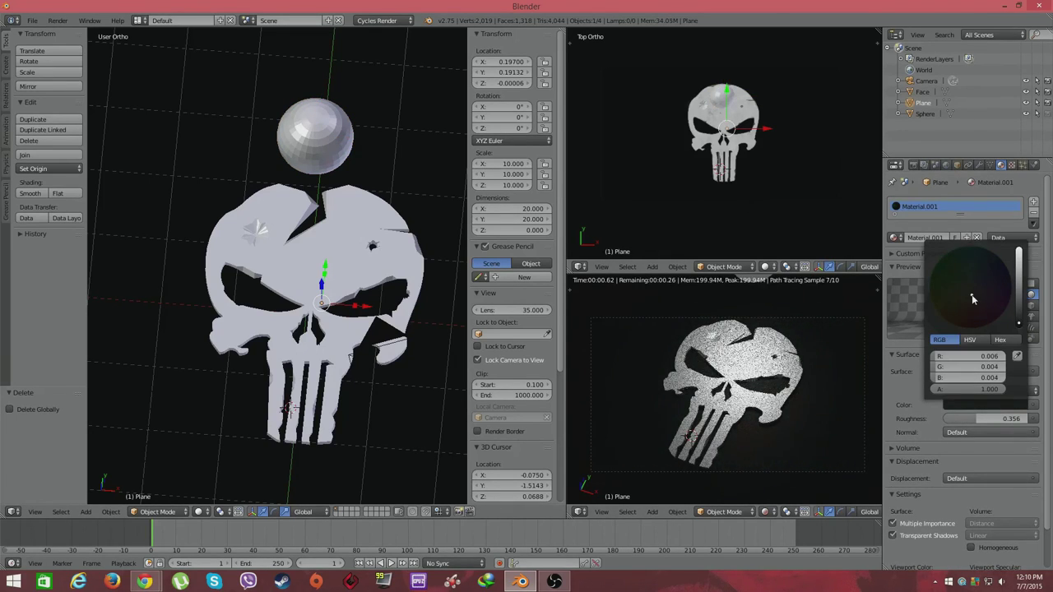
drag(972, 299, 971, 287)
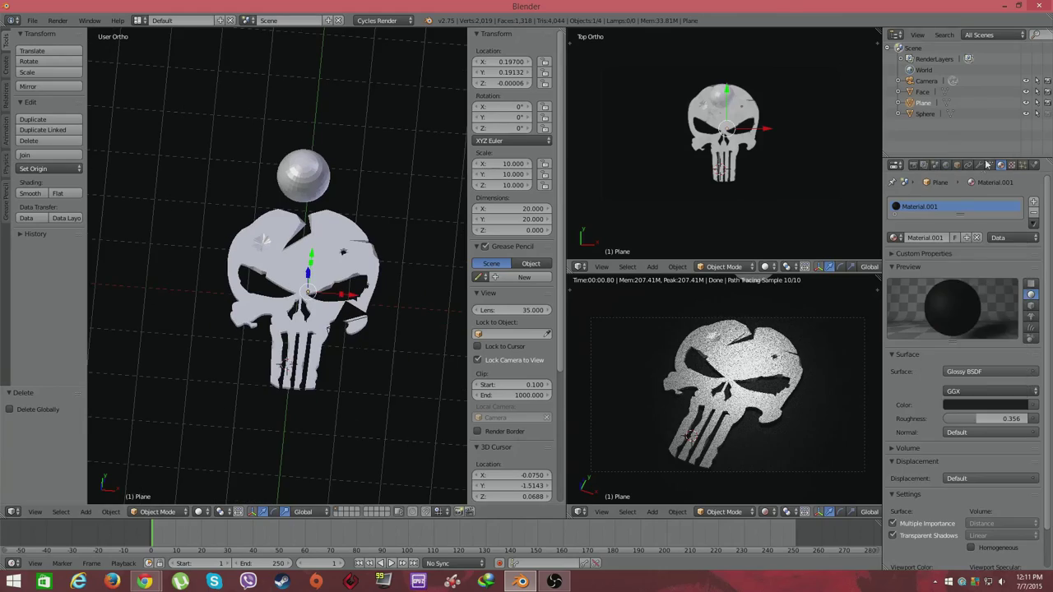
click(978, 165)
- Switch to camera view, adjust the framing, and select the glowing sphere
key(KP_0)
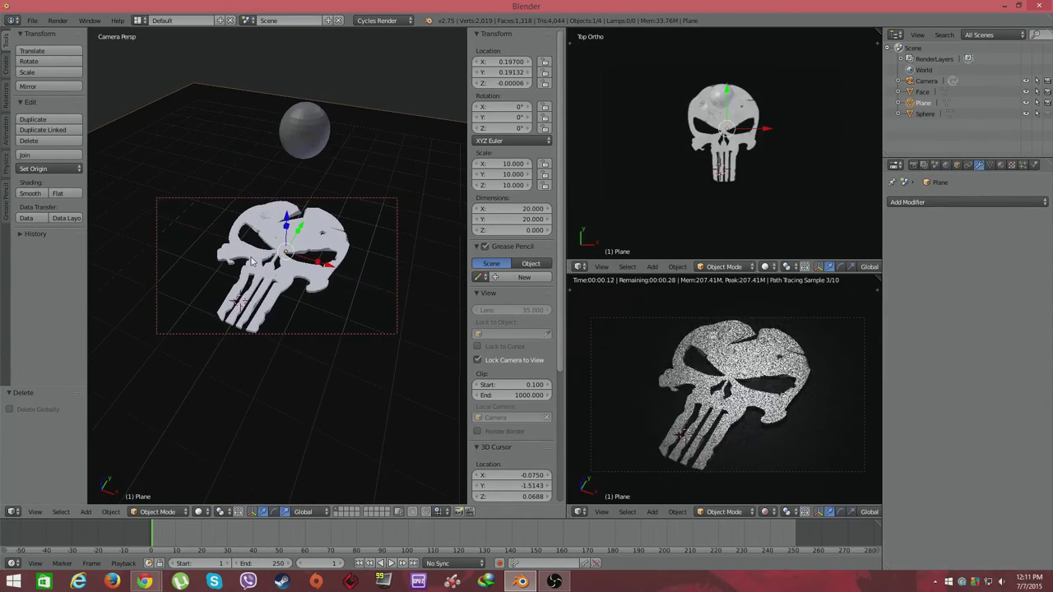
middle_drag(360, 287, 272, 230)
click(913, 165)
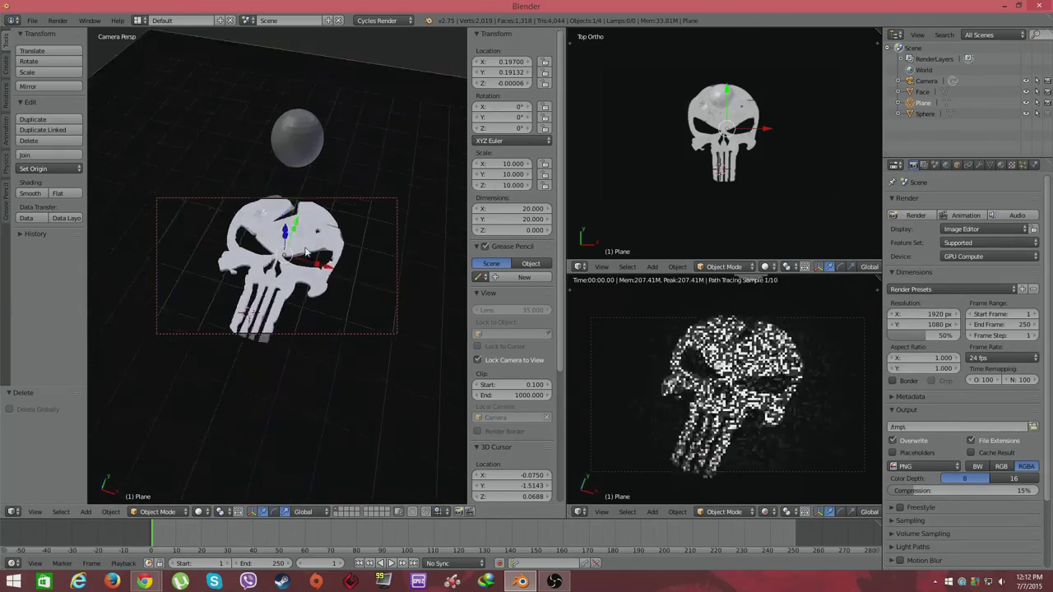
right_click(277, 160)
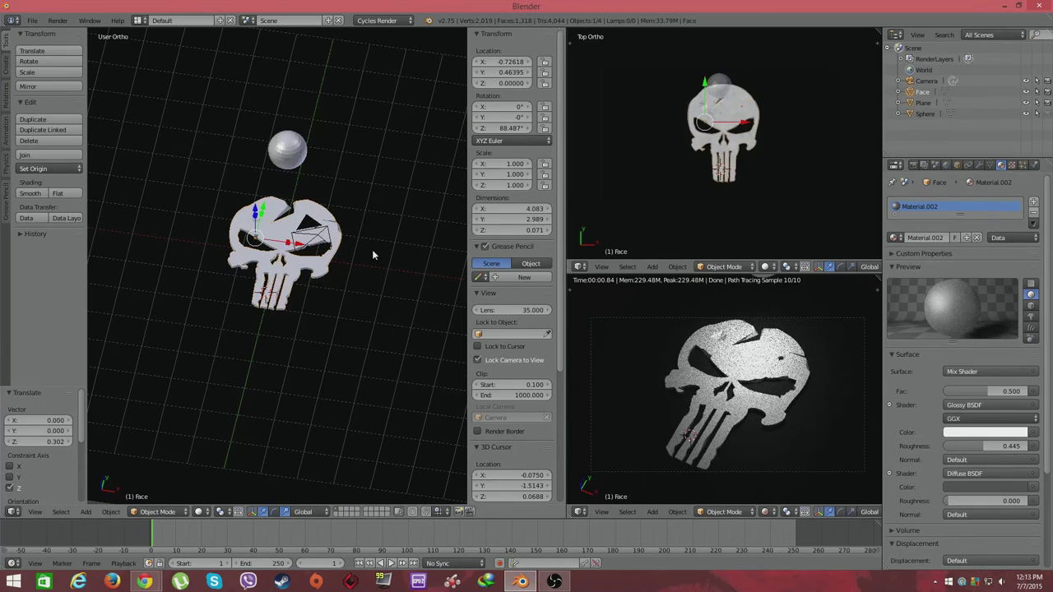
- In Render properties, expand Sampling and set a Clamp Direct value
click(913, 164)
scroll(946, 461, down, 5)
scroll(946, 485, down, 5)
scroll(956, 315, up, 6)
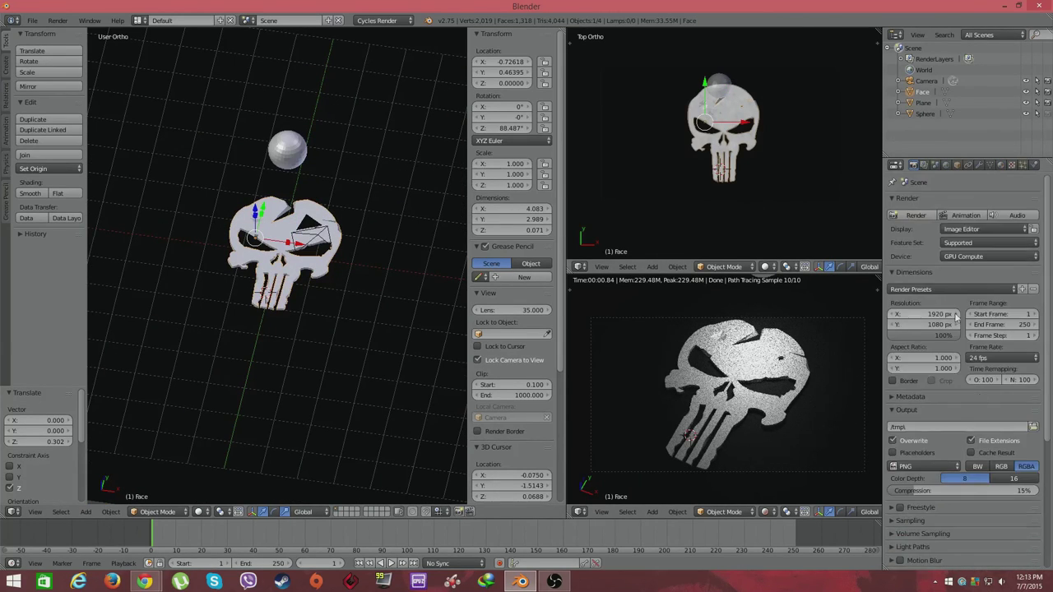
scroll(958, 329, down, 4)
click(910, 361)
drag(913, 428, 927, 434)
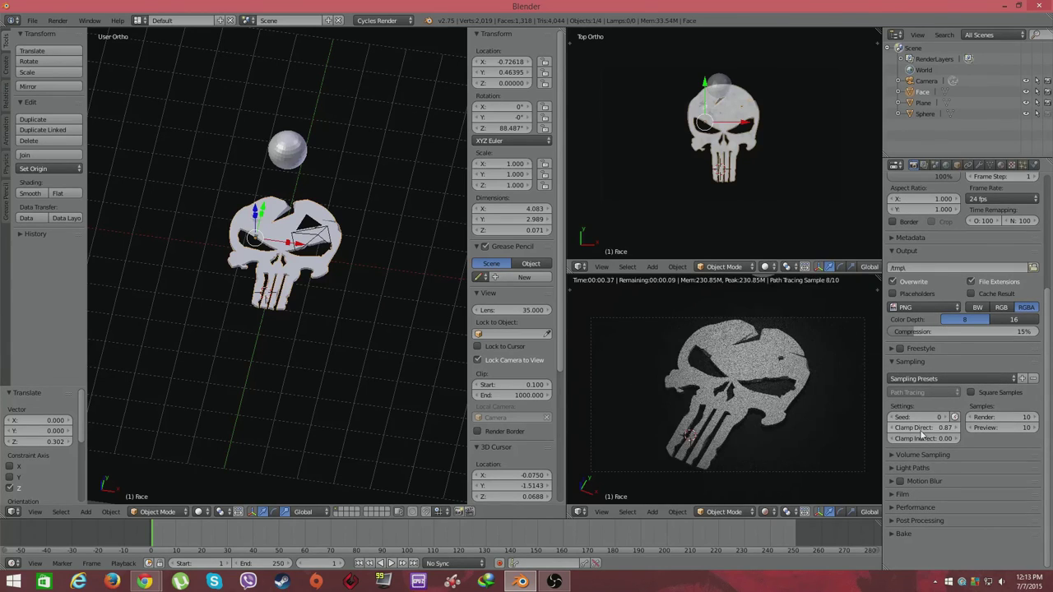
scroll(987, 347, up, 5)
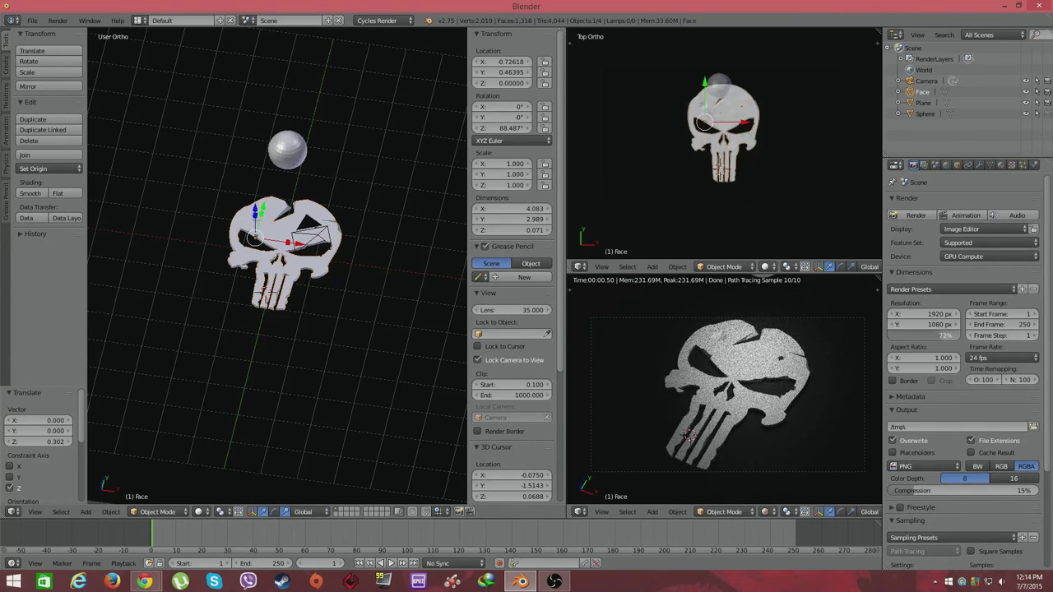
- Render the scene, restore 100% resolution for 1920×1080, and render again
key(F12)
click(910, 213)
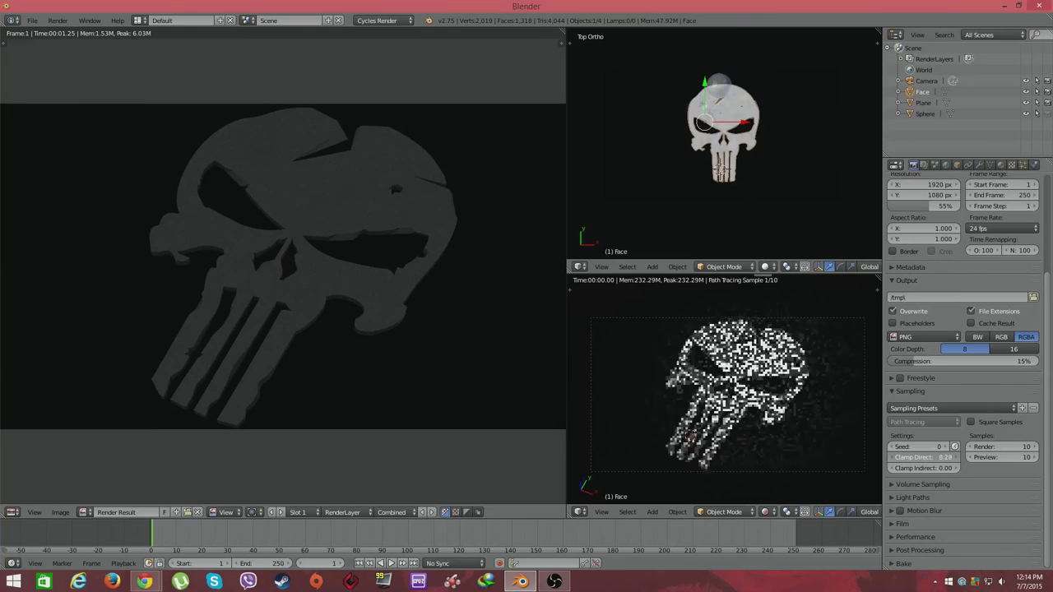
scroll(910, 211, down, 1)
scroll(911, 211, up, 1)
click(924, 114)
key(F12)
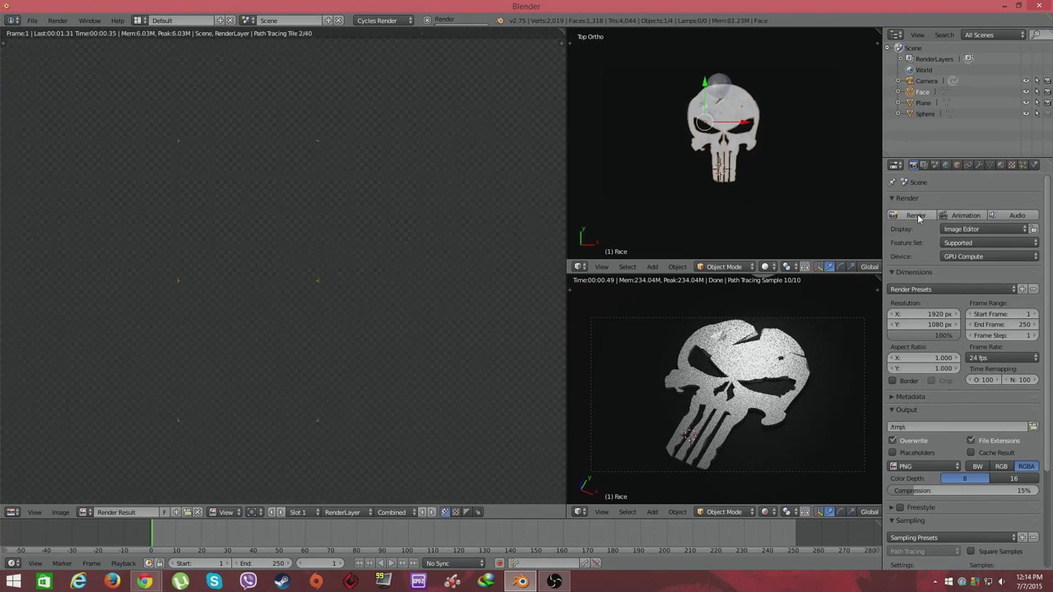
- Check the ground plane's material, then return to the render settings
click(1000, 165)
click(913, 164)
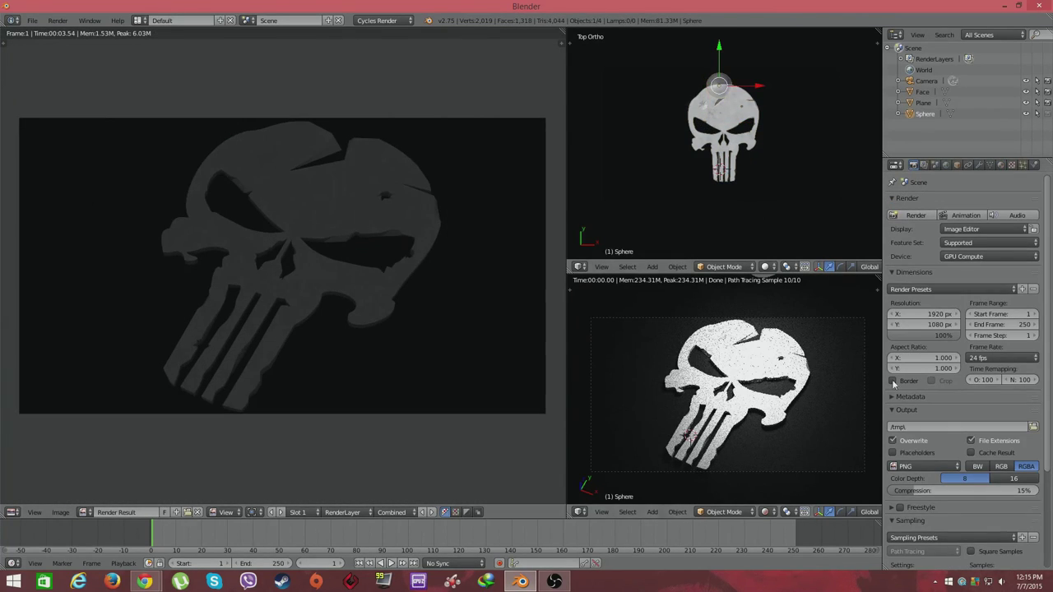
click(923, 101)
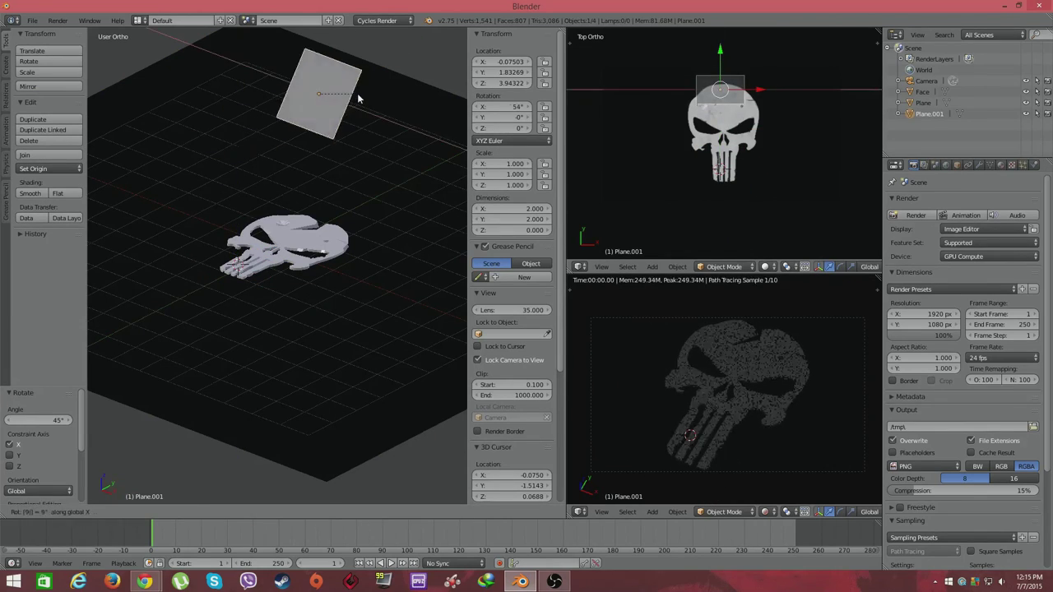
- Move the new tilted plane above the skull, give it a new material, and re-render
middle_drag(278, 274, 299, 130)
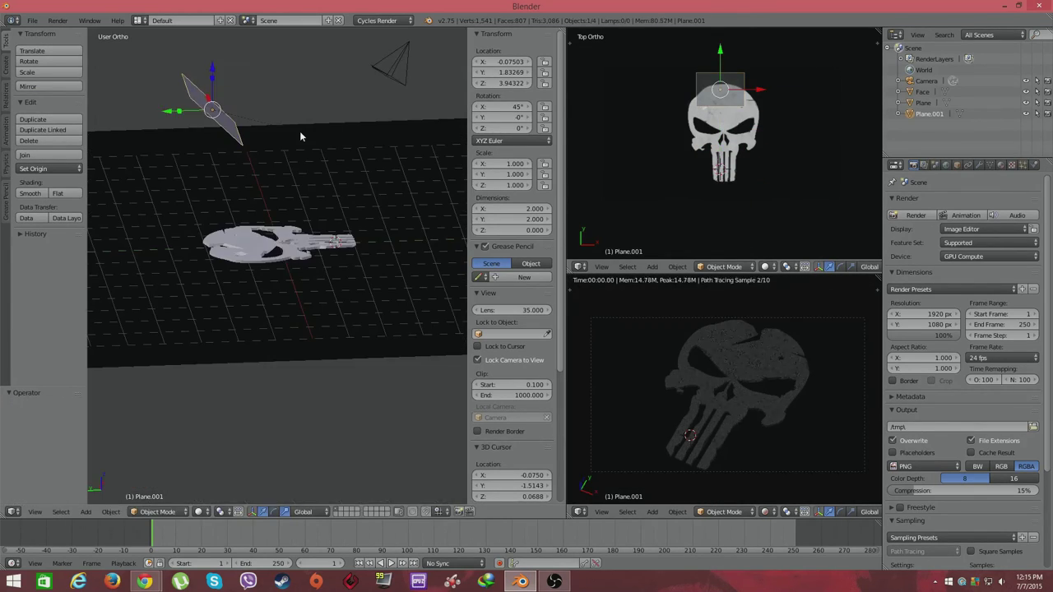
scroll(191, 162, up, 2)
middle_drag(191, 162, 292, 298)
click(1001, 165)
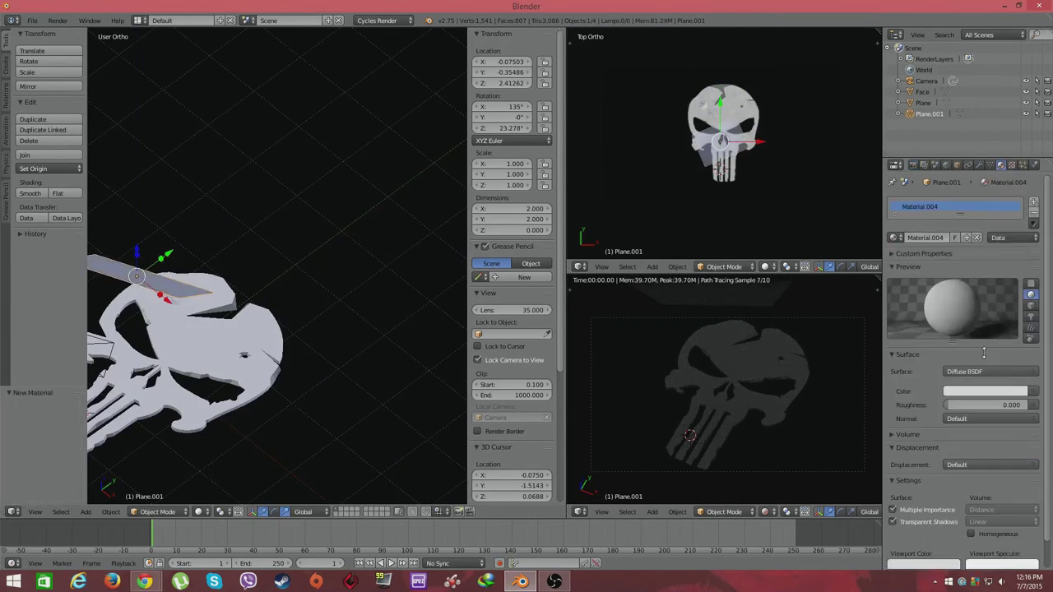
click(954, 207)
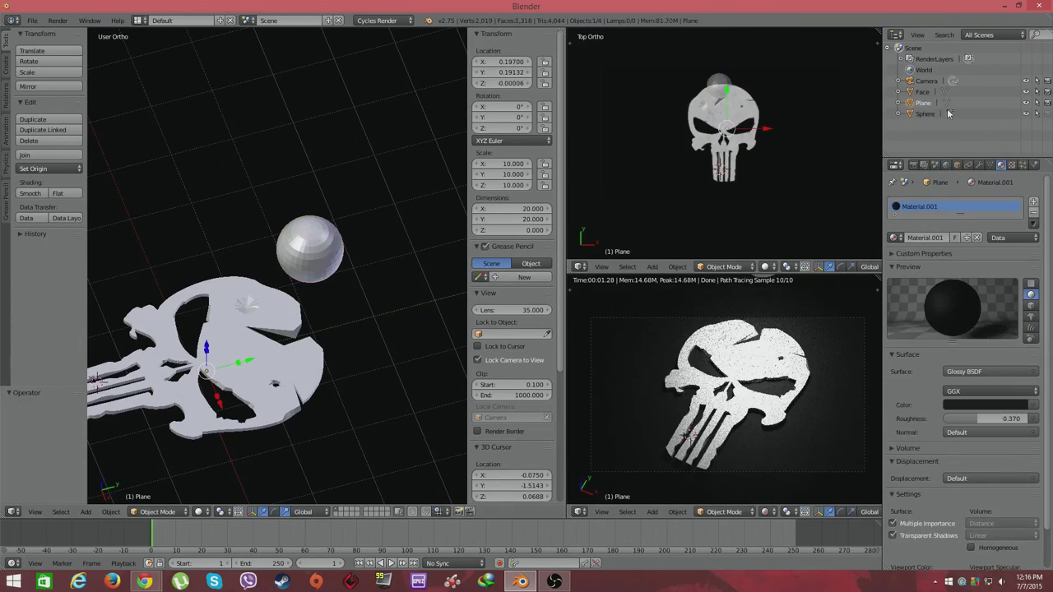
click(910, 216)
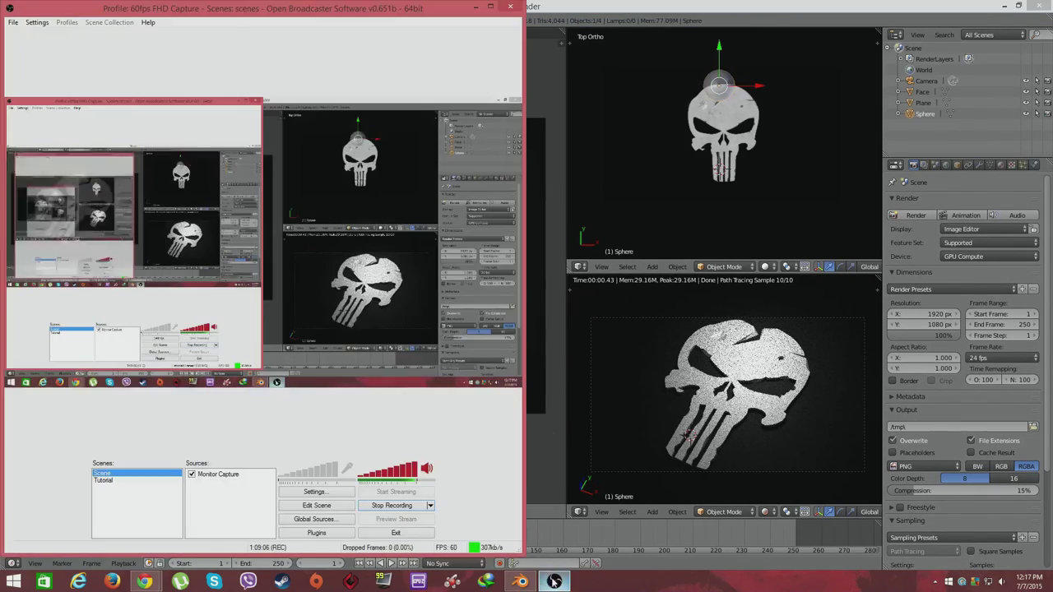
- Save the Render Result to the Desktop as 'Punisher Logo.png'
scroll(979, 345, down, 2)
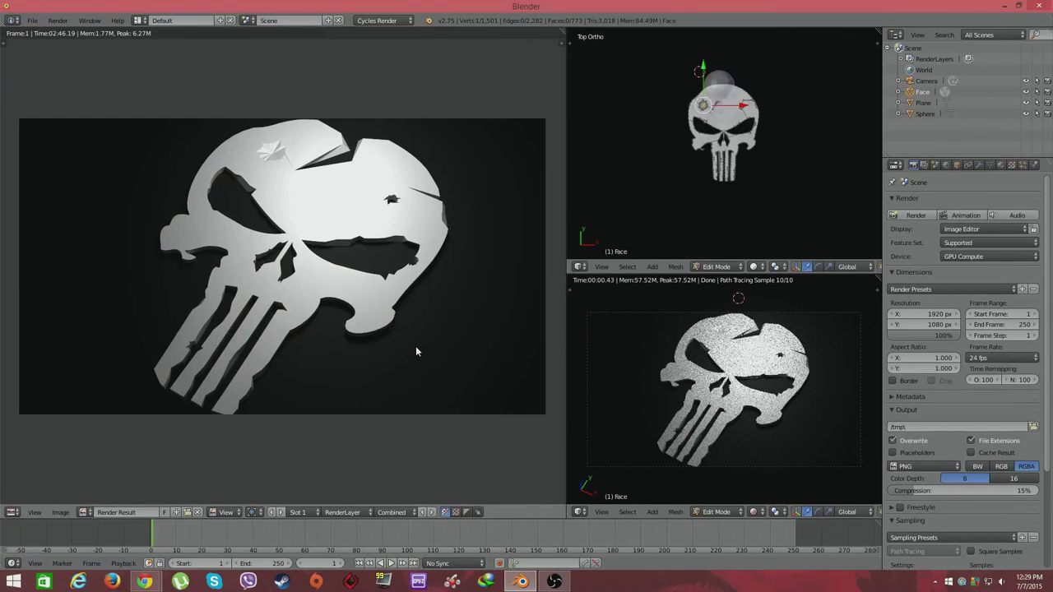
key(F3)
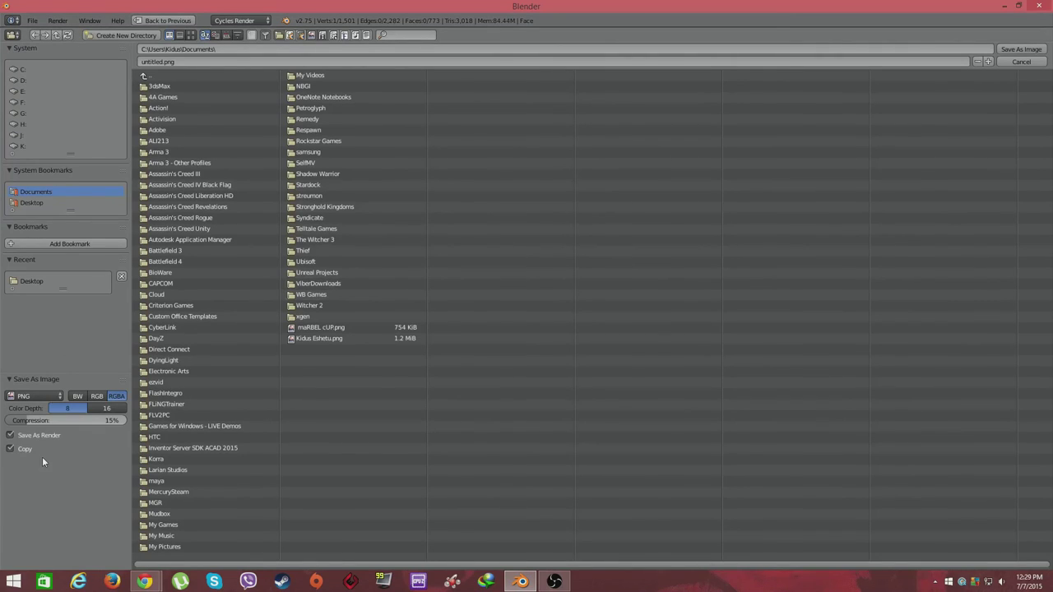
click(32, 203)
click(145, 62)
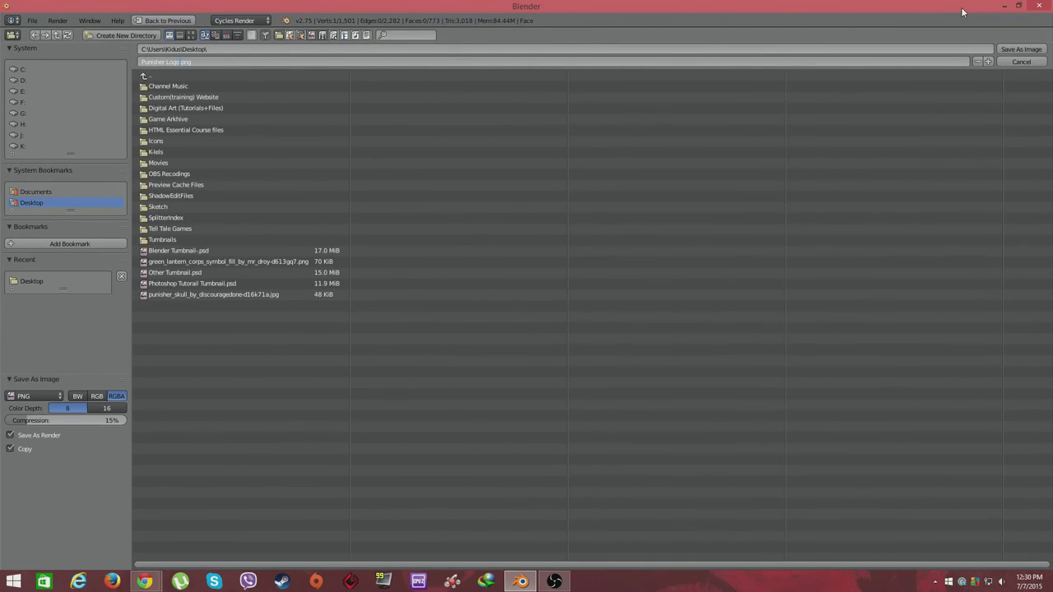
click(1016, 50)
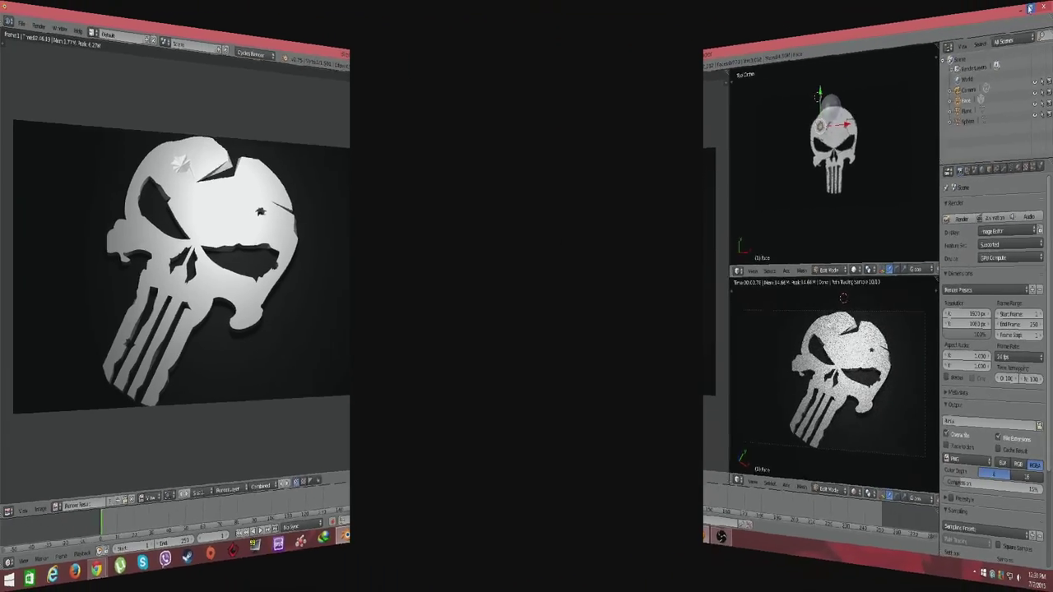